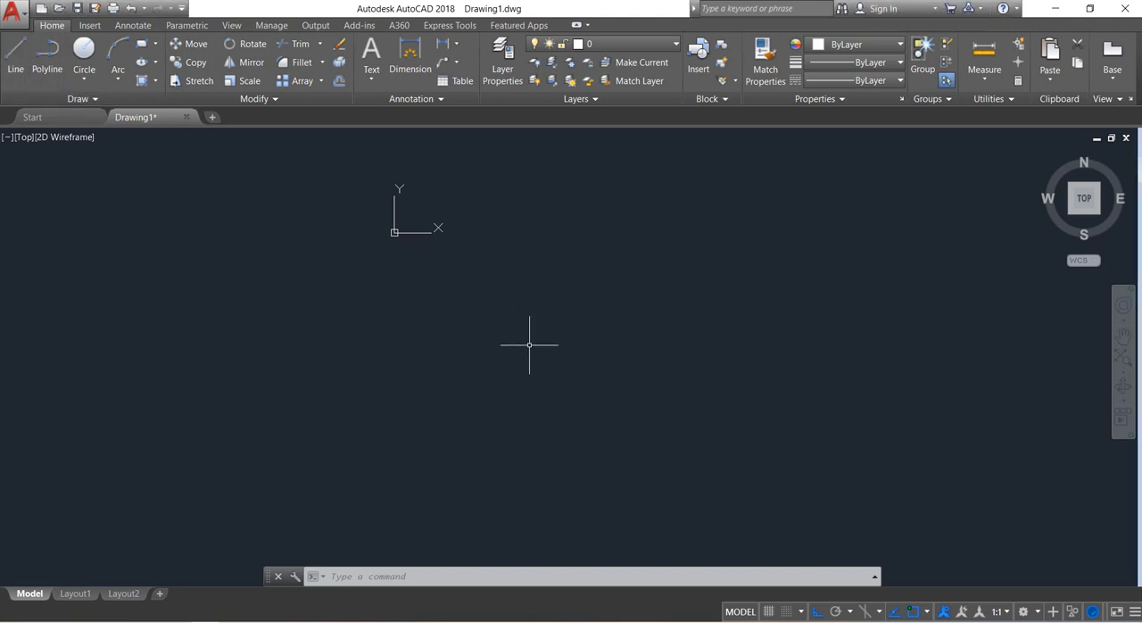
{"action": "left_click", "coordinate": [539, 180]}
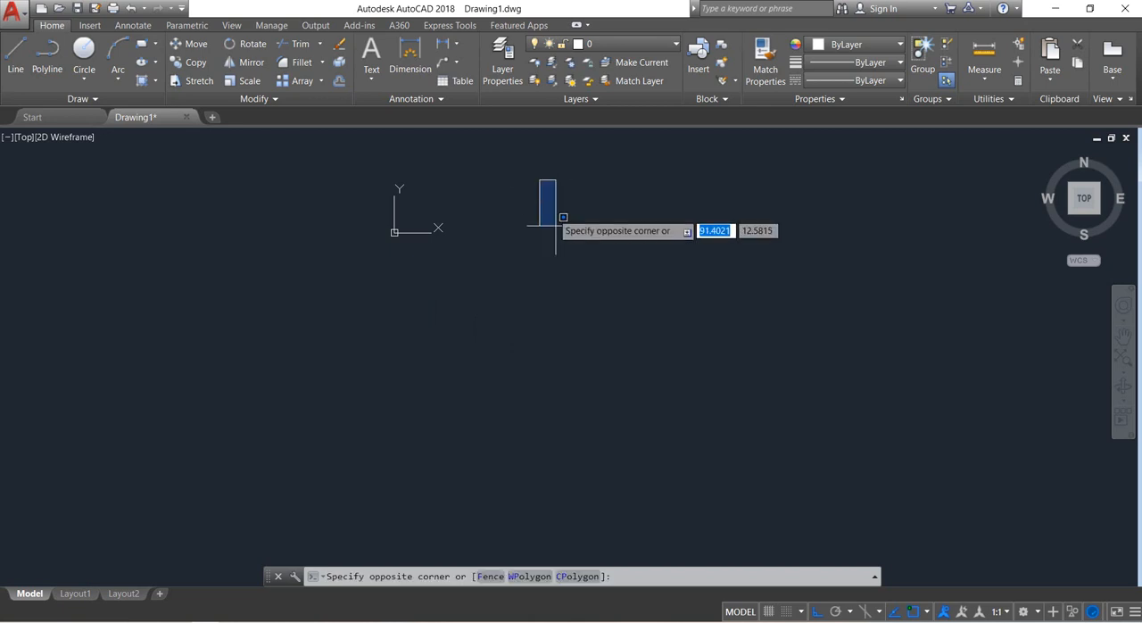
{"action": "left_click", "coordinate": [552, 259]}
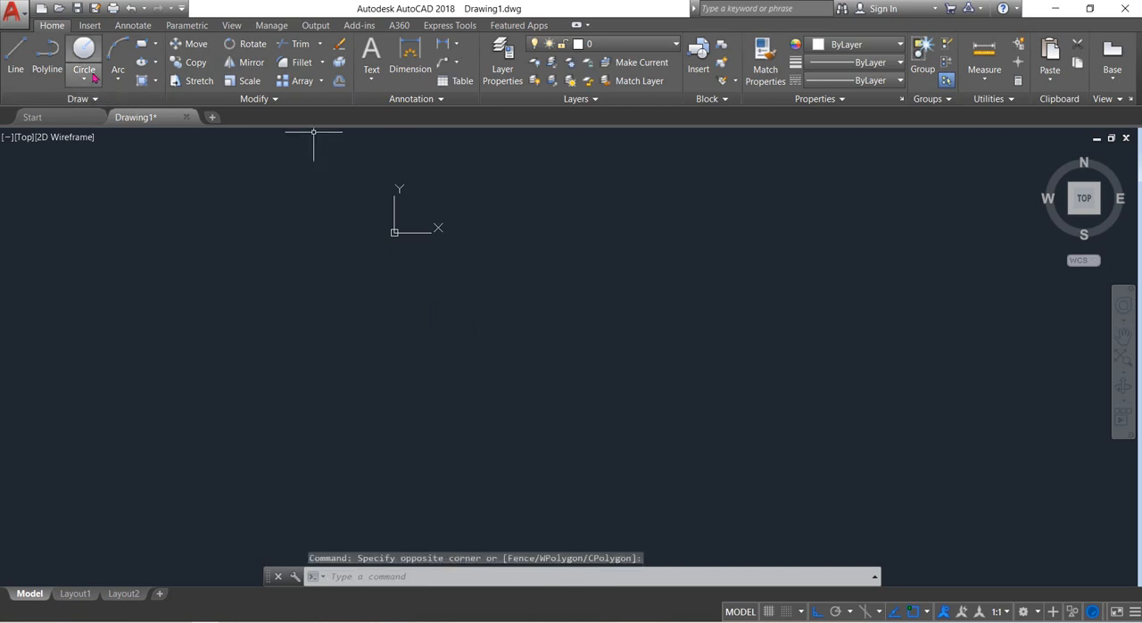
Draw an L-shape from a 160-unit line straight down and a connected 160-unit horizontal line extending right from its lower end.
{"action": "left_click", "coordinate": [15, 54]}
{"action": "left_click", "coordinate": [547, 193]}
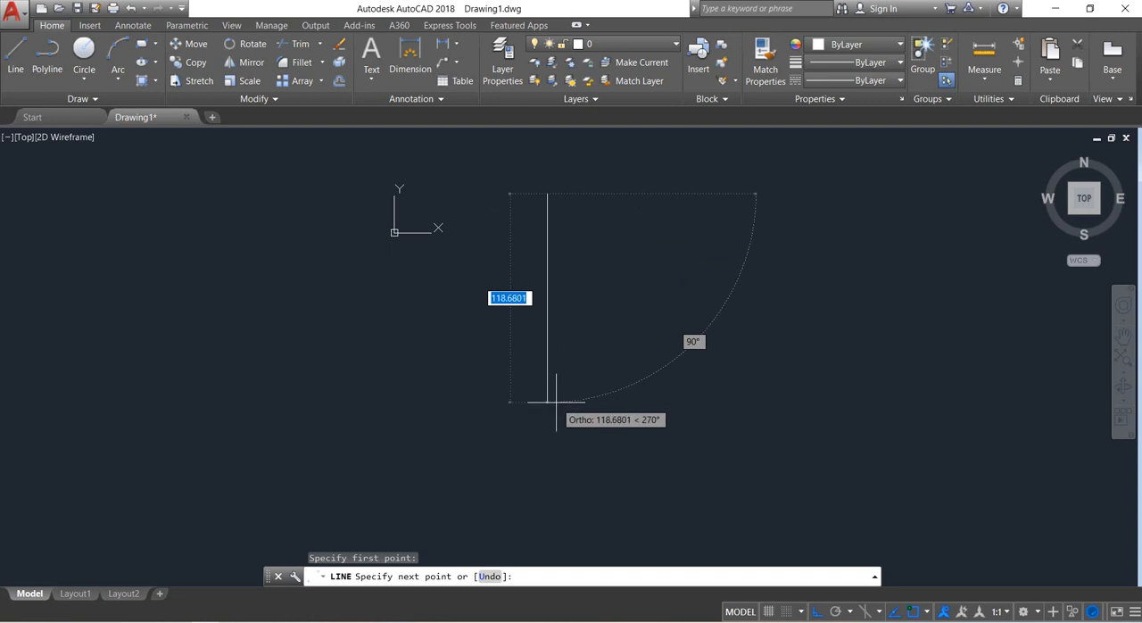
{"action": "type", "text": "160"}
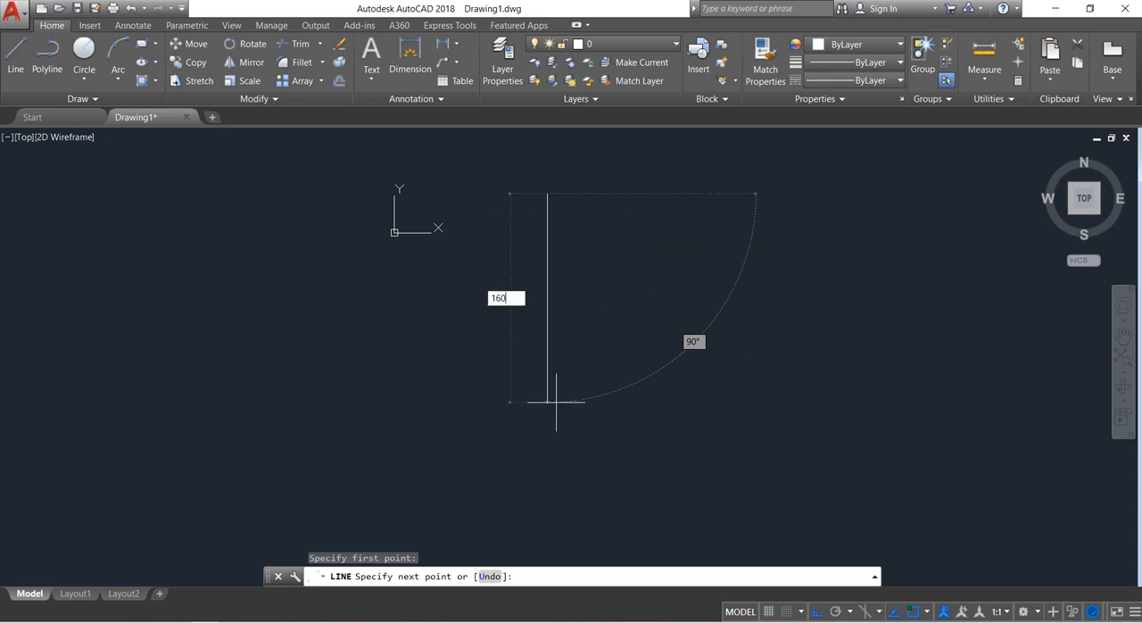
{"action": "key", "text": "Return"}
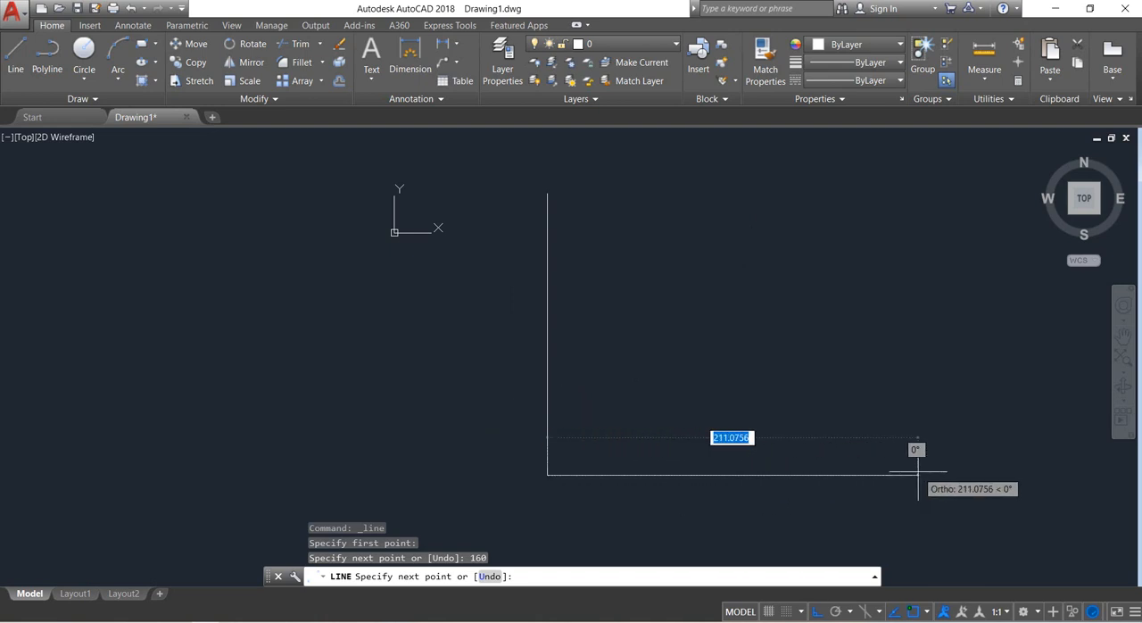
{"action": "type", "text": "1"}
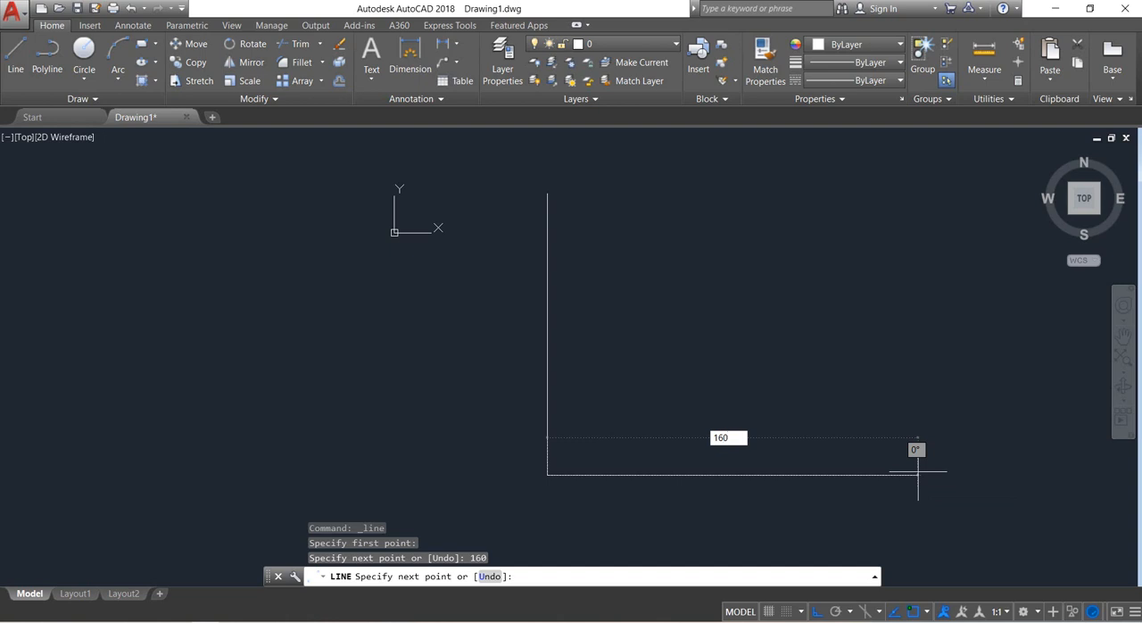
{"action": "type", "text": "60"}
{"action": "key", "text": "Return"}
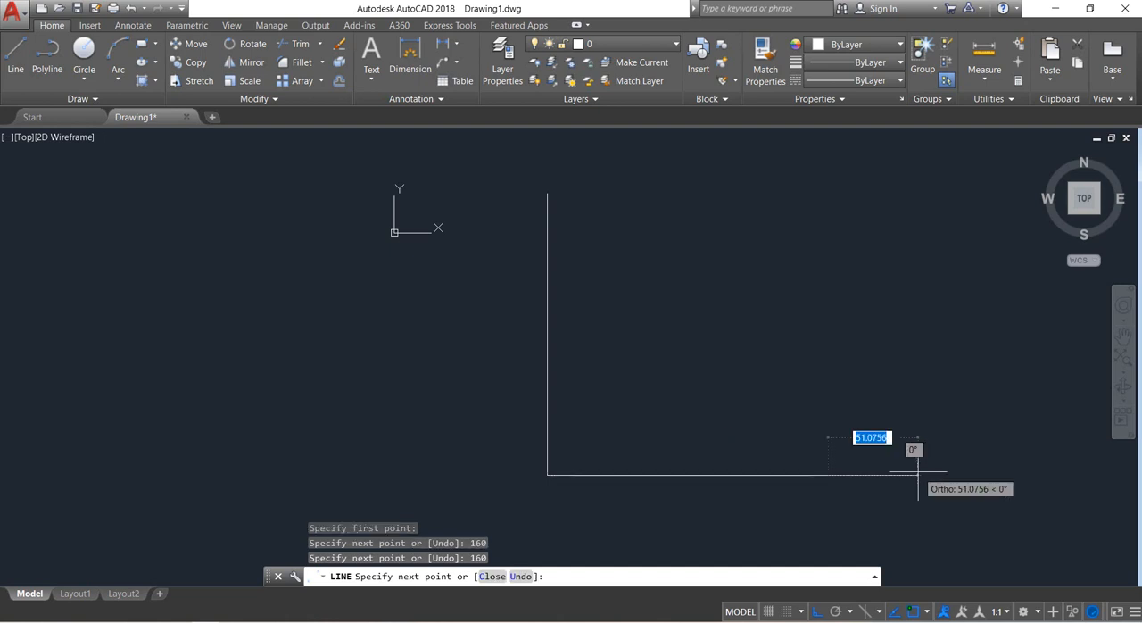
{"action": "key", "text": "Return"}
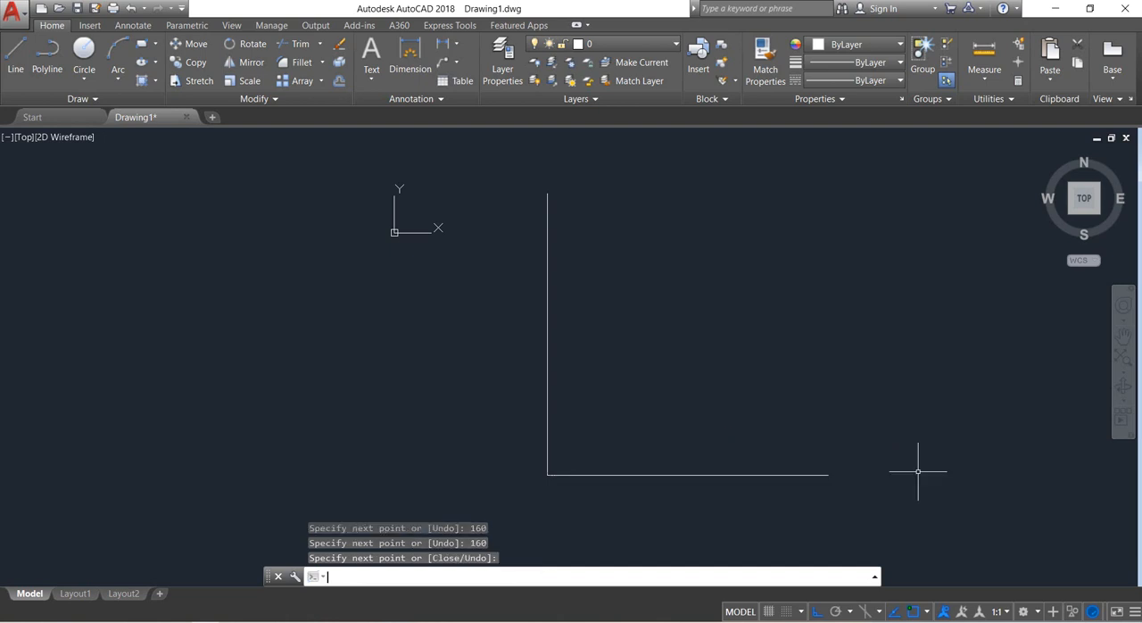
Fillet the corner between the horizontal and vertical lines with a radius of 80.
{"action": "middle_click_drag", "start_coordinate": [812, 375], "coordinate": [801, 357]}
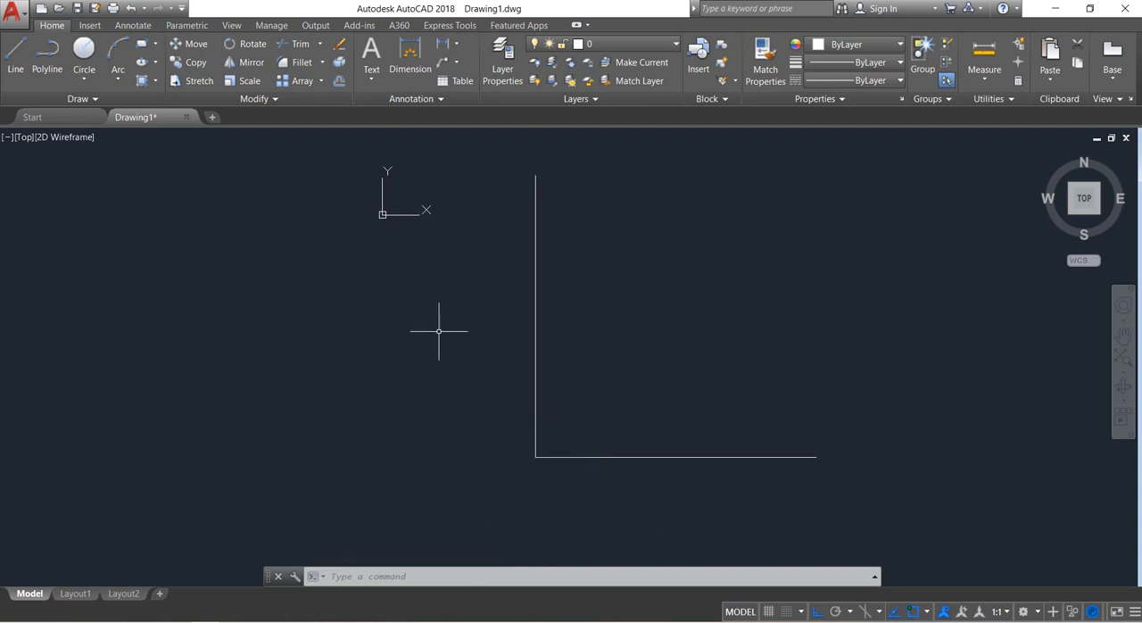
{"action": "left_click", "coordinate": [300, 63]}
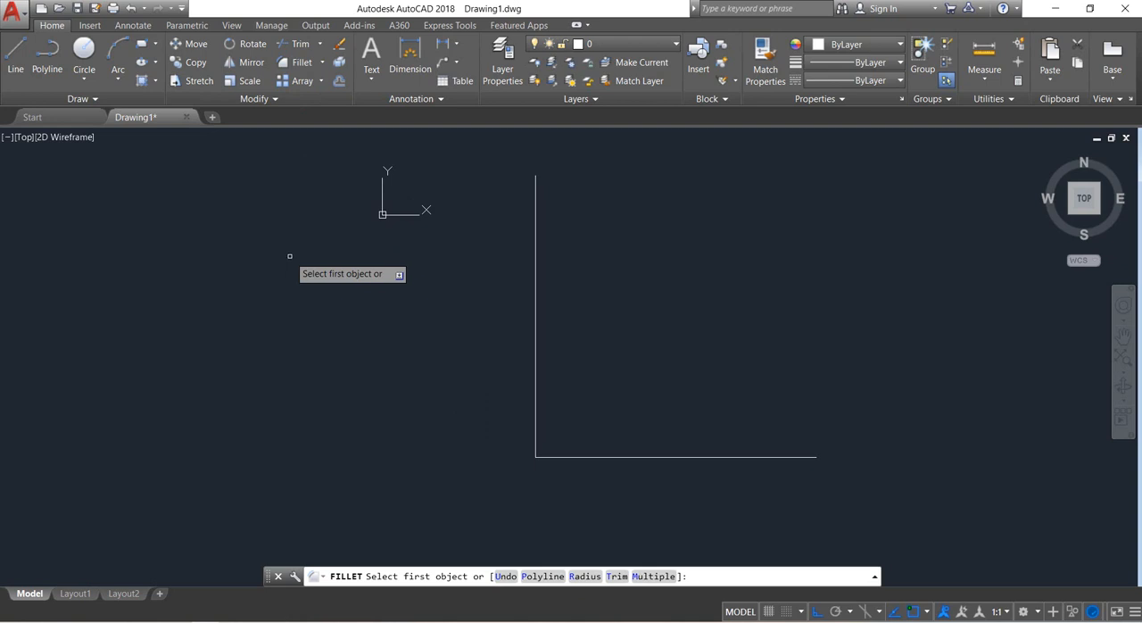
{"action": "left_click", "coordinate": [586, 576]}
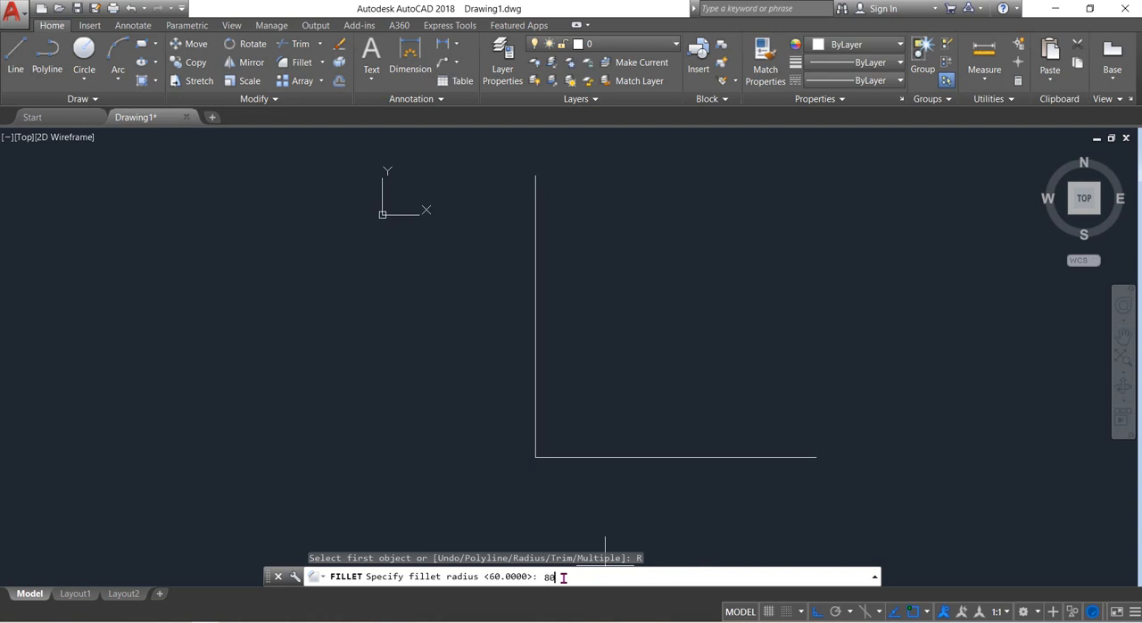
{"action": "key", "text": "Return"}
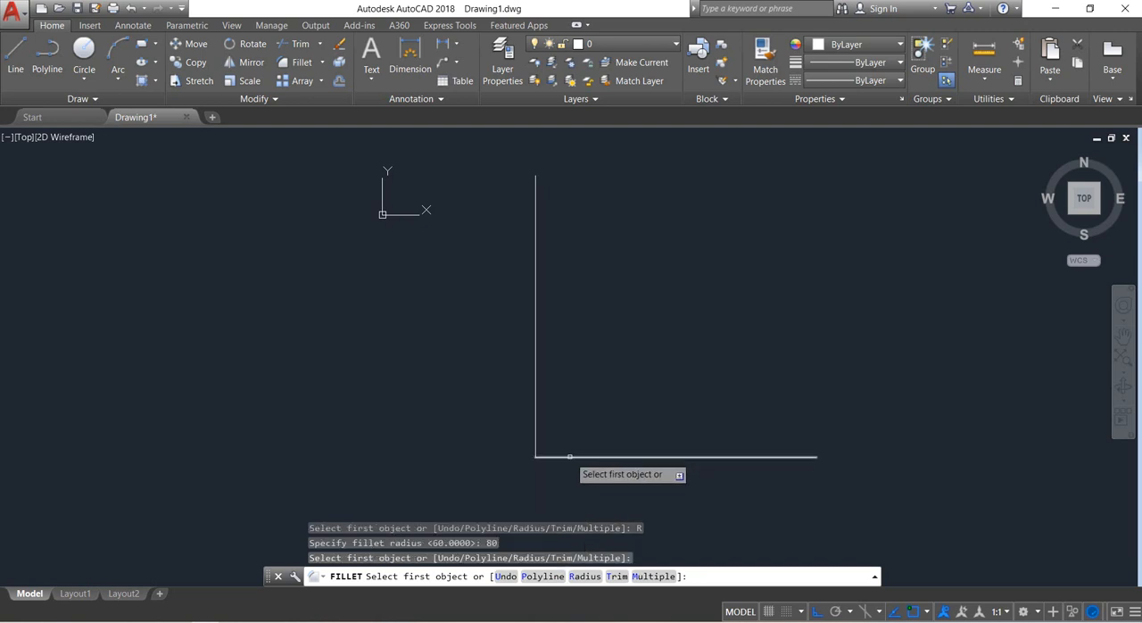
{"action": "left_click", "coordinate": [573, 457]}
{"action": "left_click", "coordinate": [536, 413]}
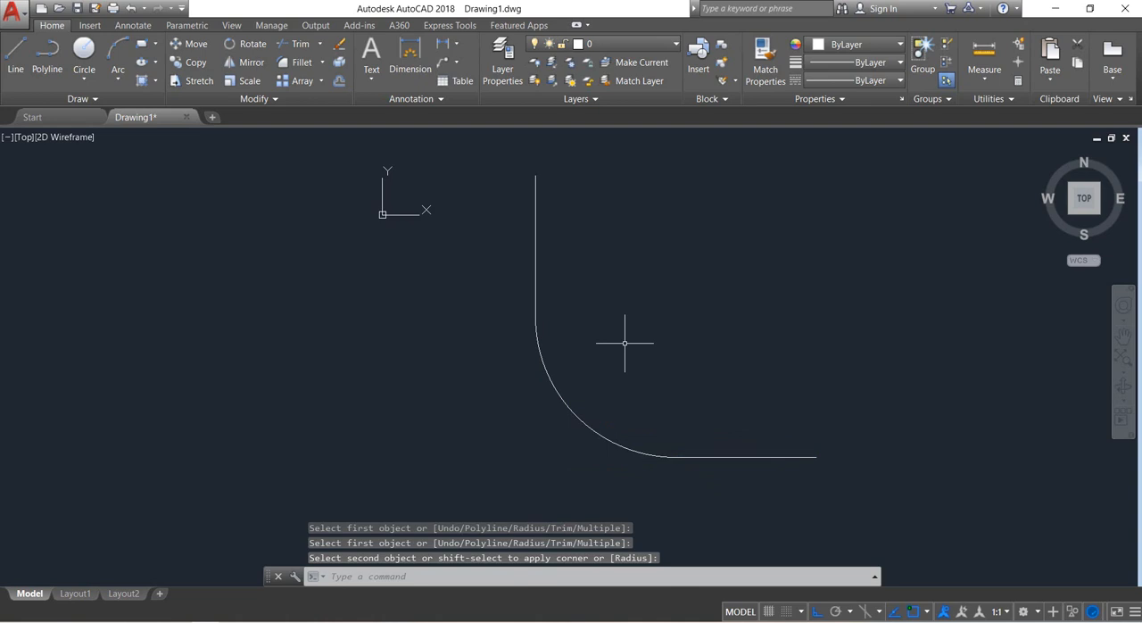
Join the vertical line, the fillet arc and the horizontal line into a single object.
{"action": "left_click", "coordinate": [717, 479]}
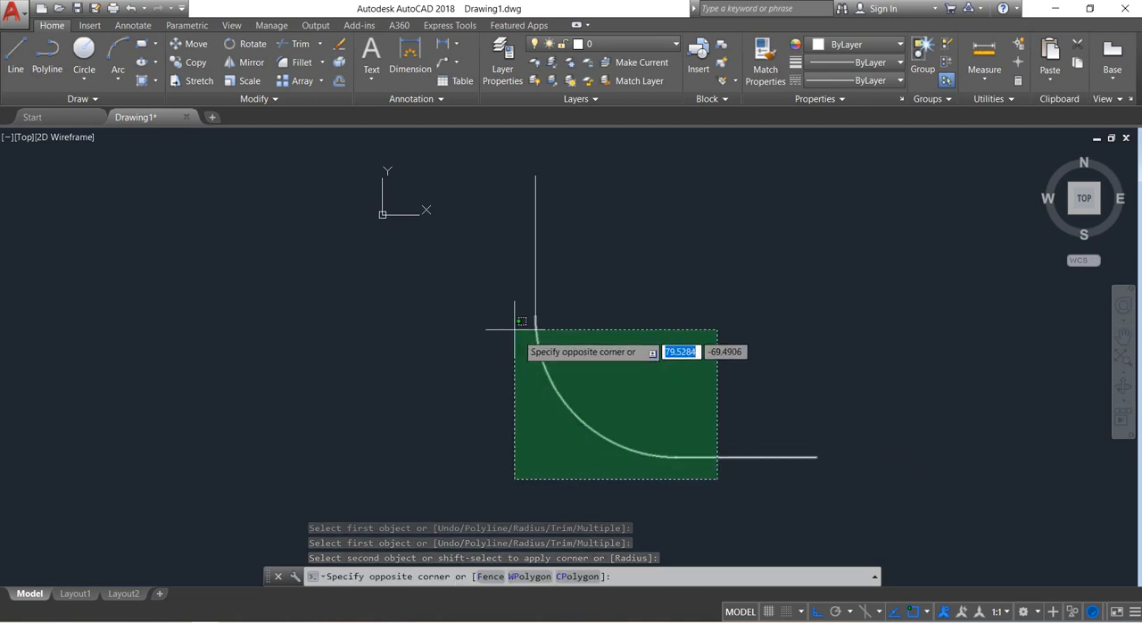
{"action": "left_click", "coordinate": [501, 296]}
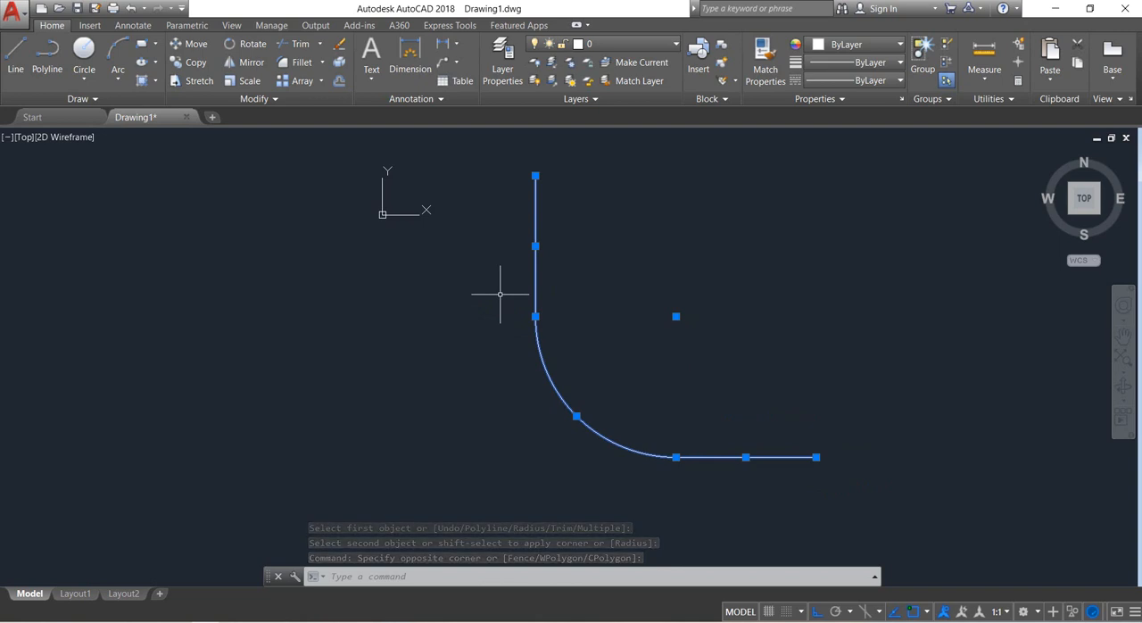
{"action": "type", "text": "j"}
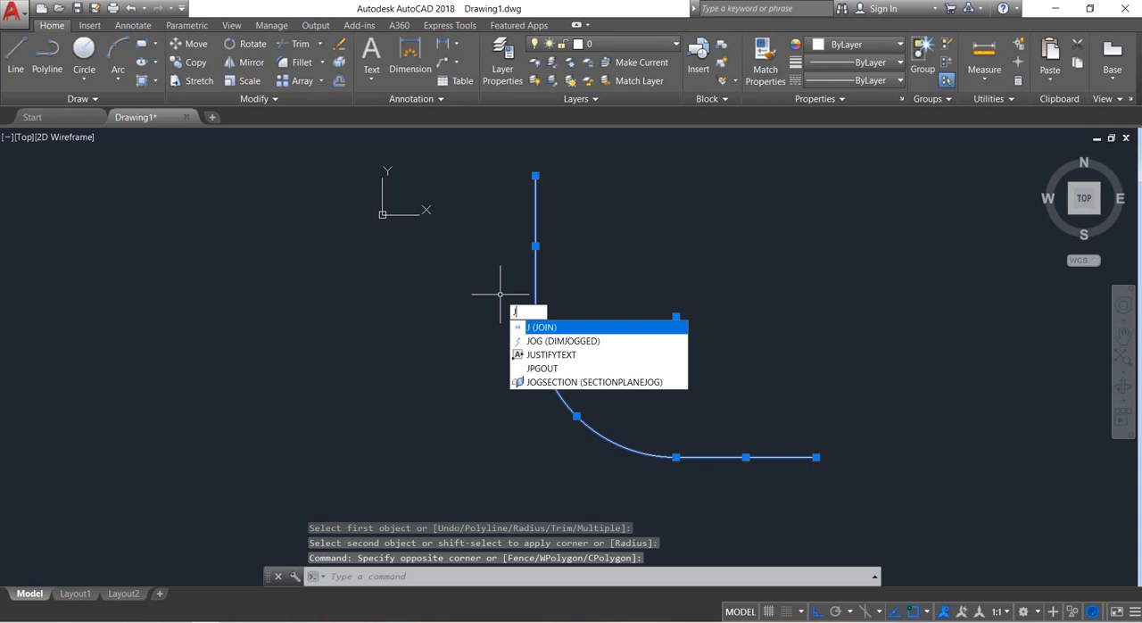
{"action": "key", "text": "Return"}
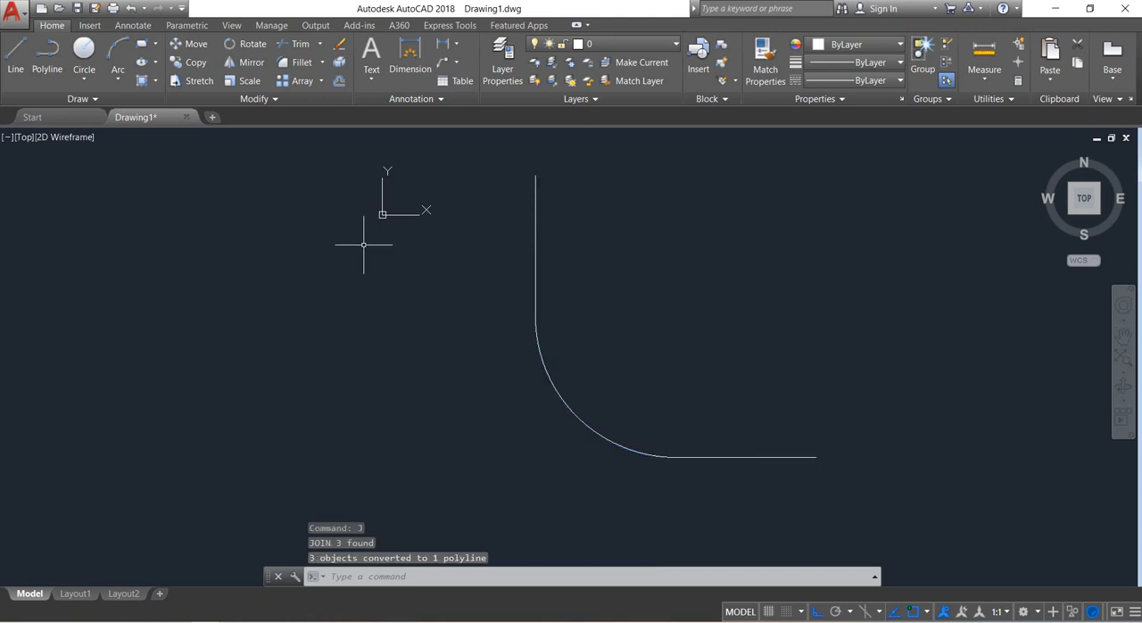
Offset the joined curve by 60 toward the inside of the bend.
{"action": "left_click", "coordinate": [339, 81]}
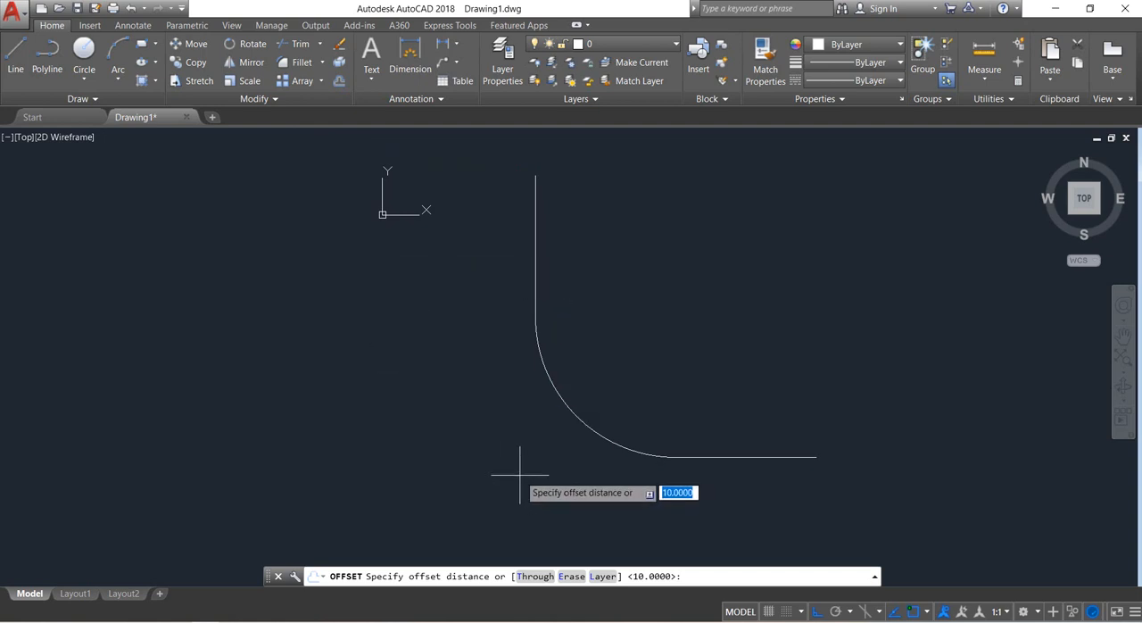
{"action": "key", "text": "BackSpace"}
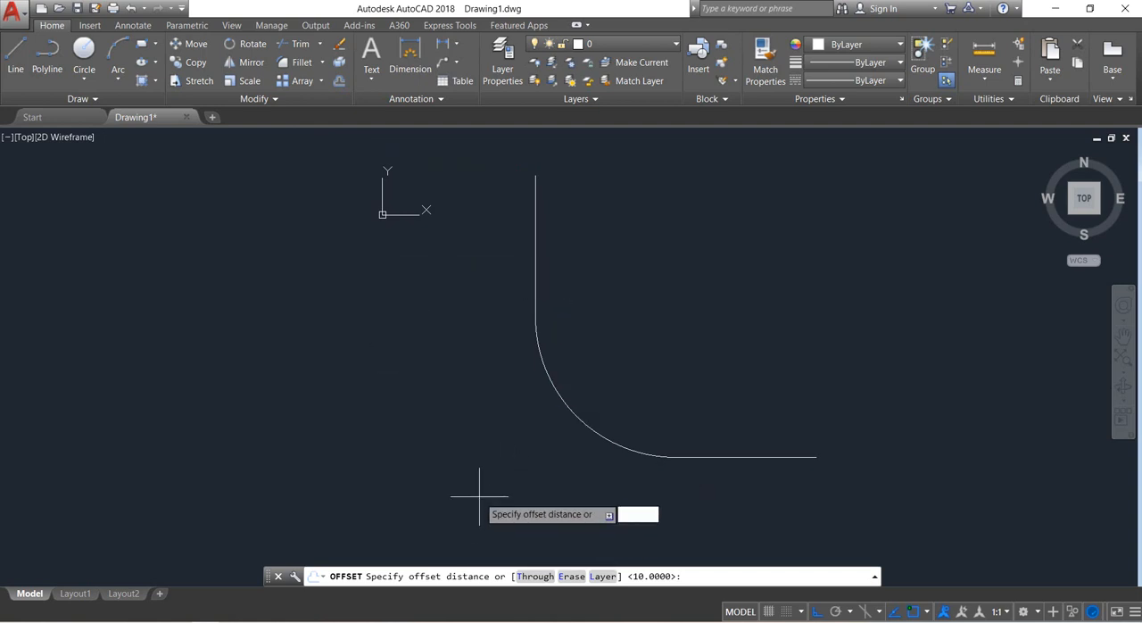
{"action": "key", "text": "Return"}
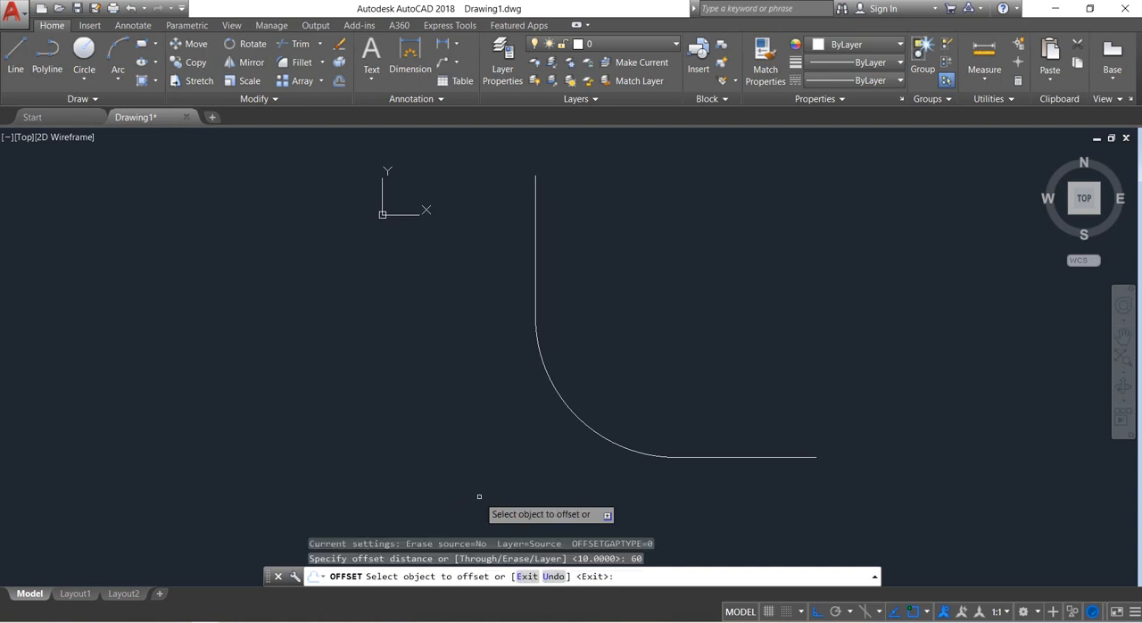
{"action": "left_click", "coordinate": [682, 457]}
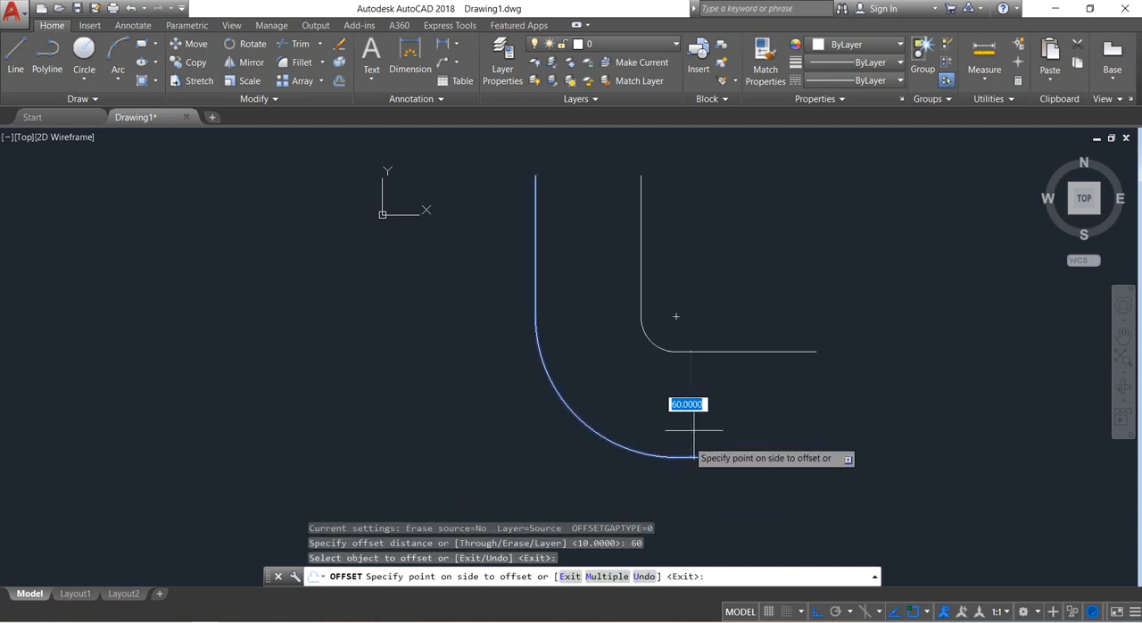
{"action": "left_click", "coordinate": [711, 398]}
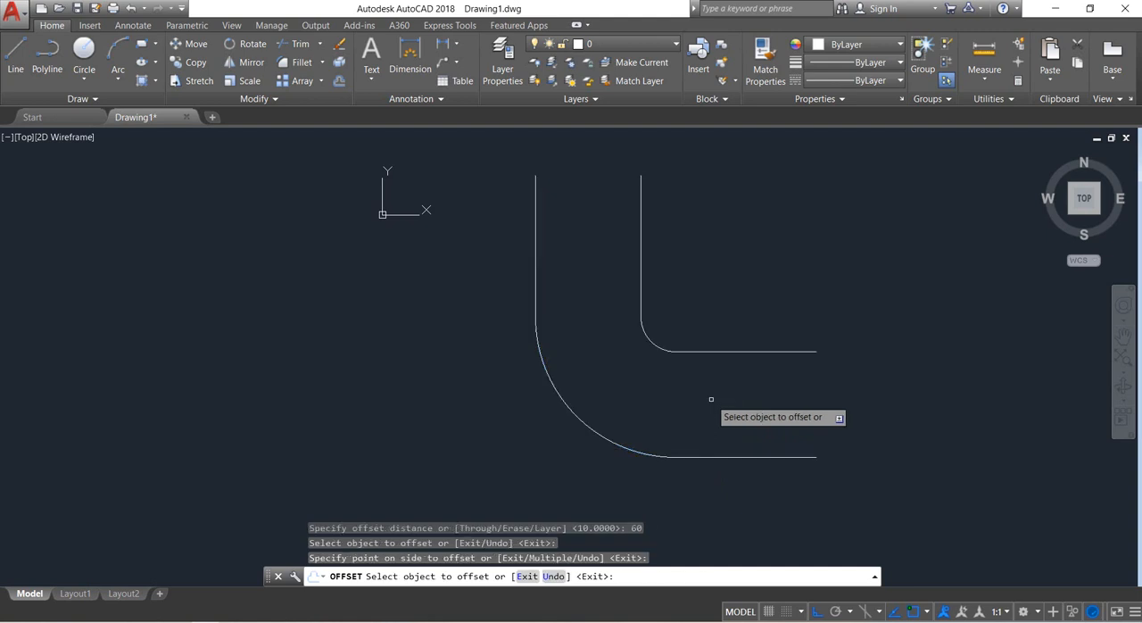
{"action": "key", "text": "Return"}
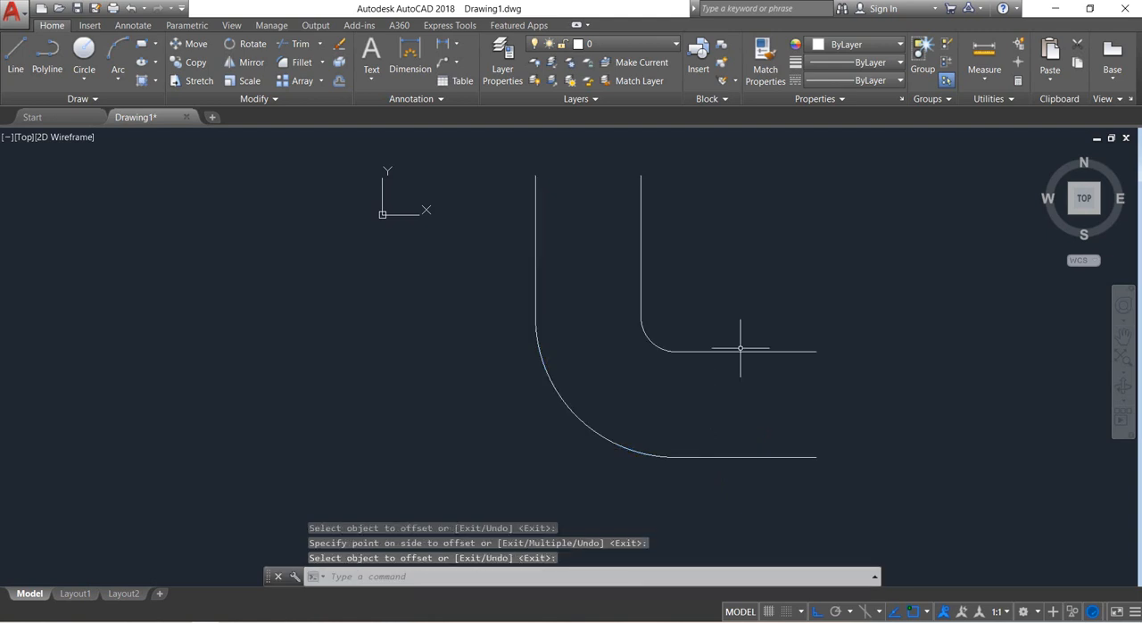
Offset the inner curve 10 further inward and the outer curve 10 outward to form the pipe walls.
{"action": "middle_click_drag", "start_coordinate": [744, 291], "coordinate": [733, 306]}
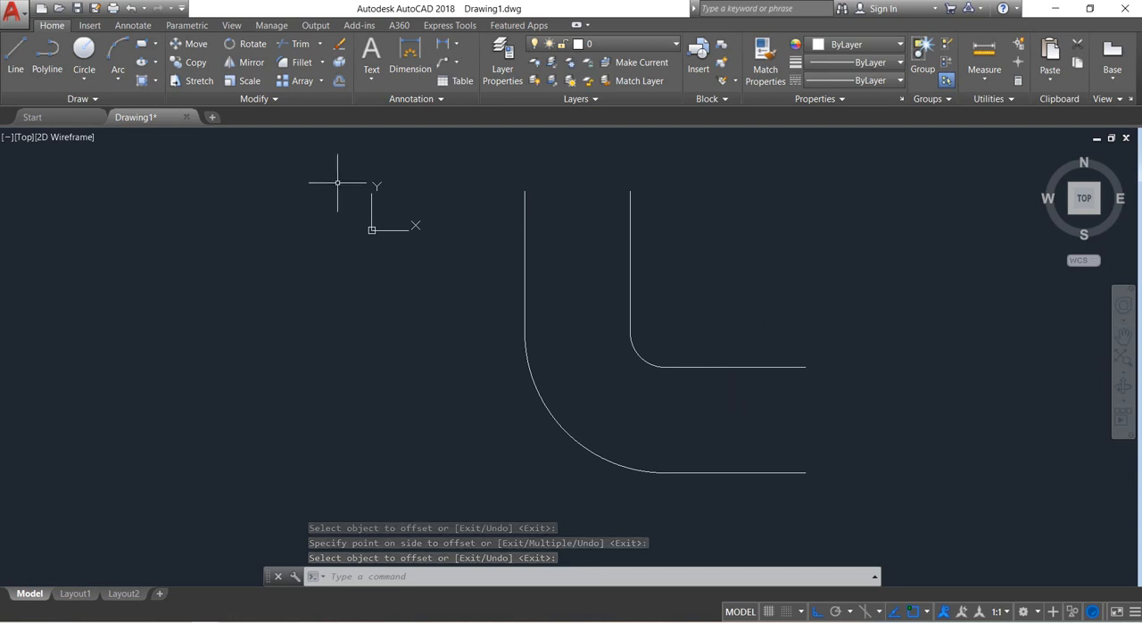
{"action": "left_click", "coordinate": [340, 81]}
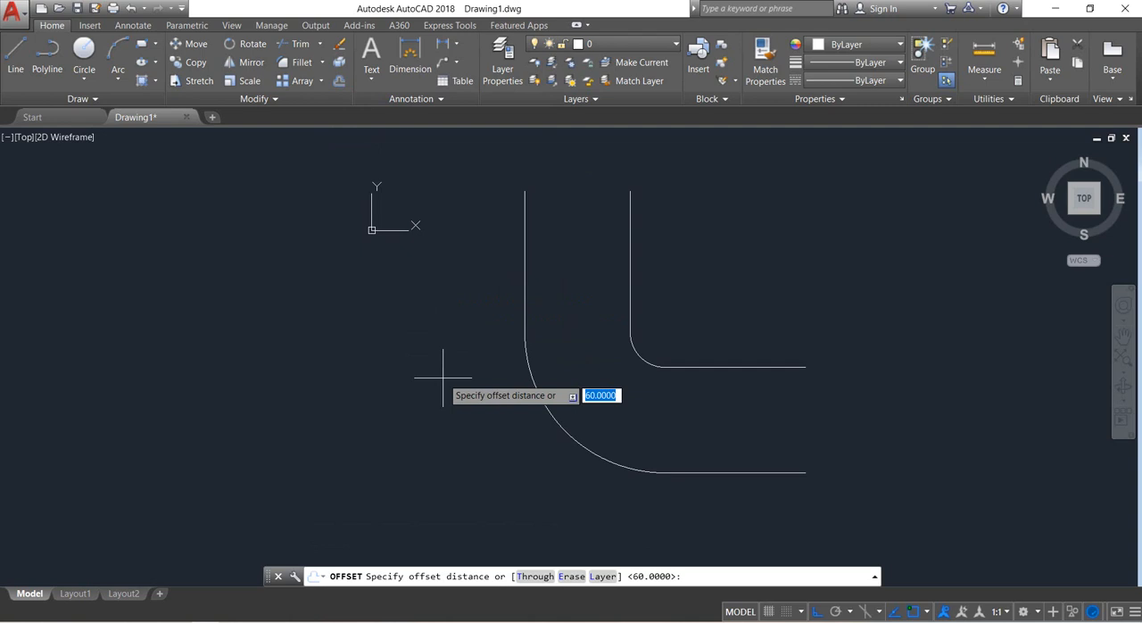
{"action": "type", "text": "10"}
{"action": "key", "text": "Return"}
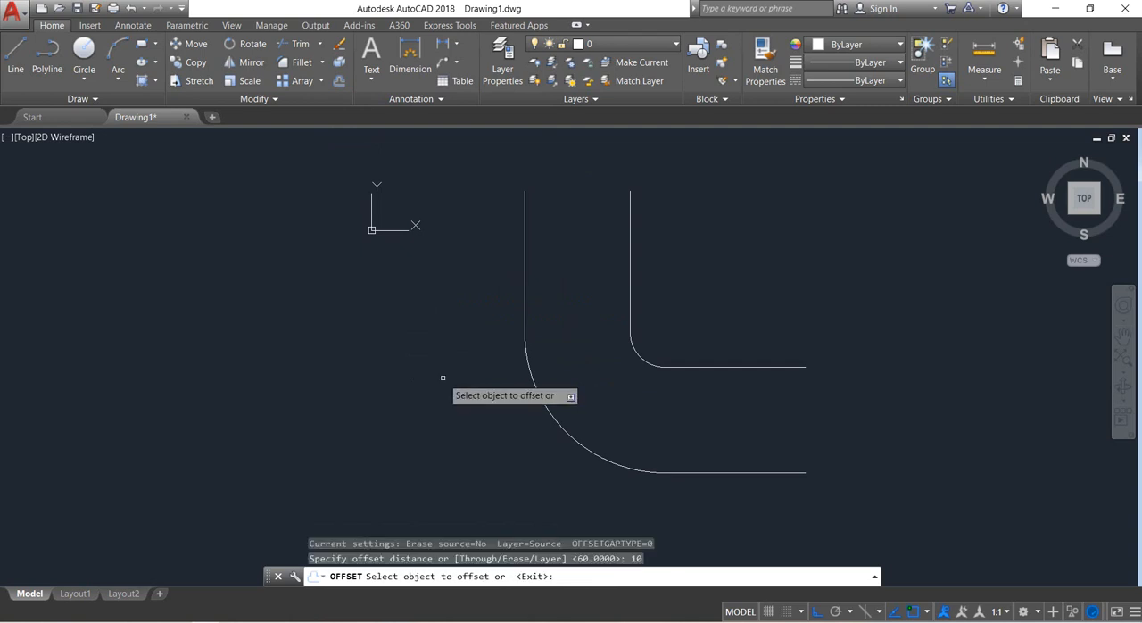
{"action": "left_click", "coordinate": [713, 368]}
{"action": "left_click", "coordinate": [711, 330]}
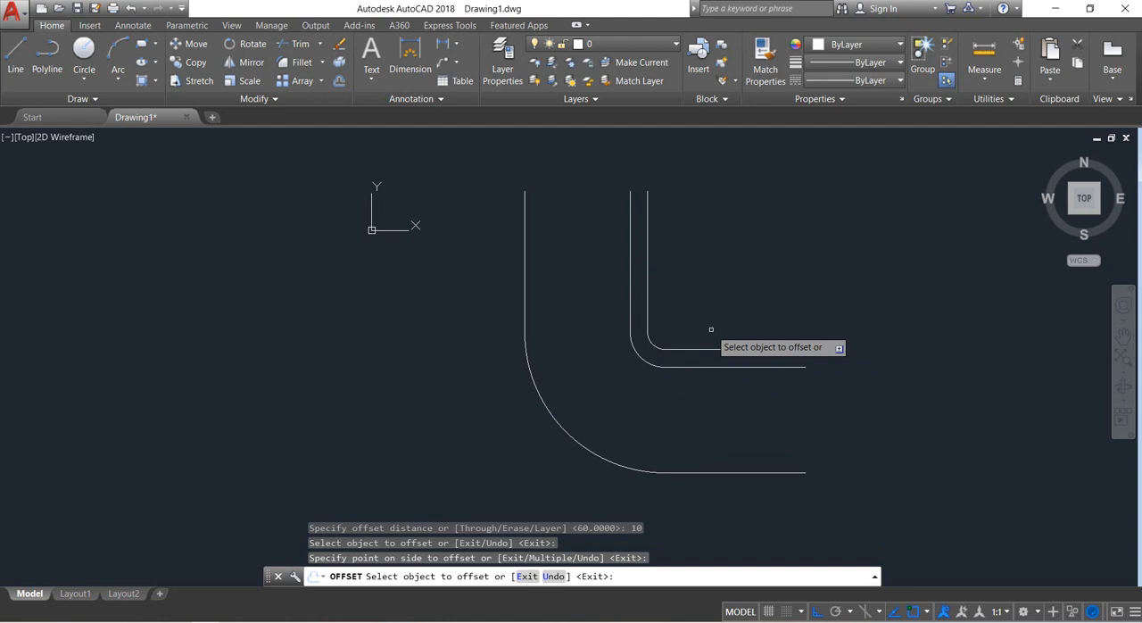
{"action": "left_click", "coordinate": [684, 472]}
{"action": "left_click", "coordinate": [690, 497]}
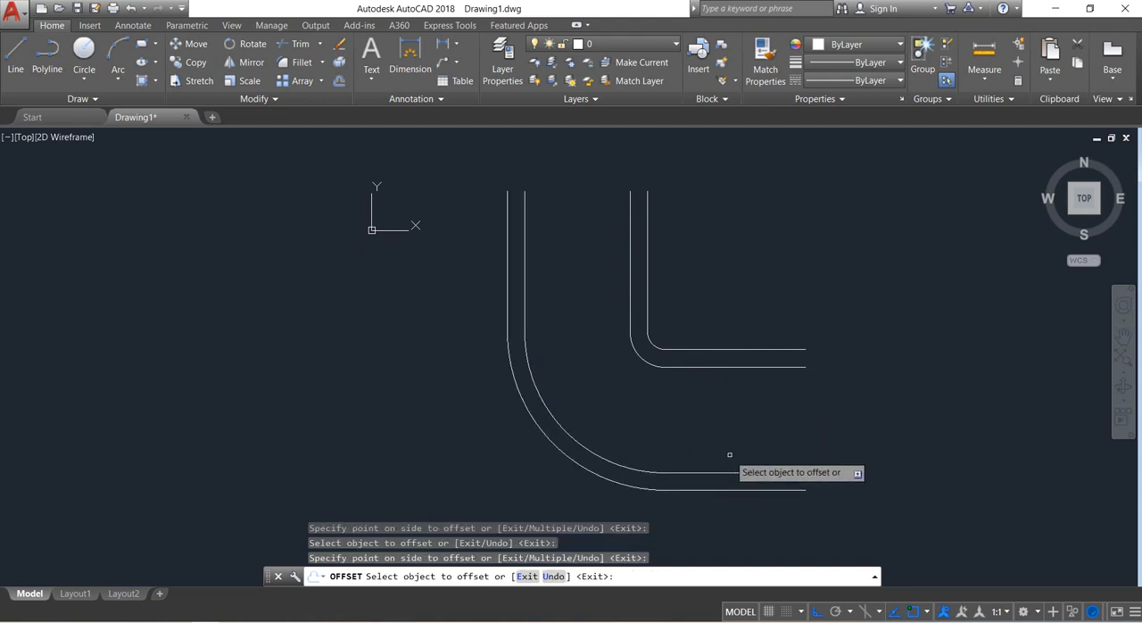
{"action": "key", "text": "Return"}
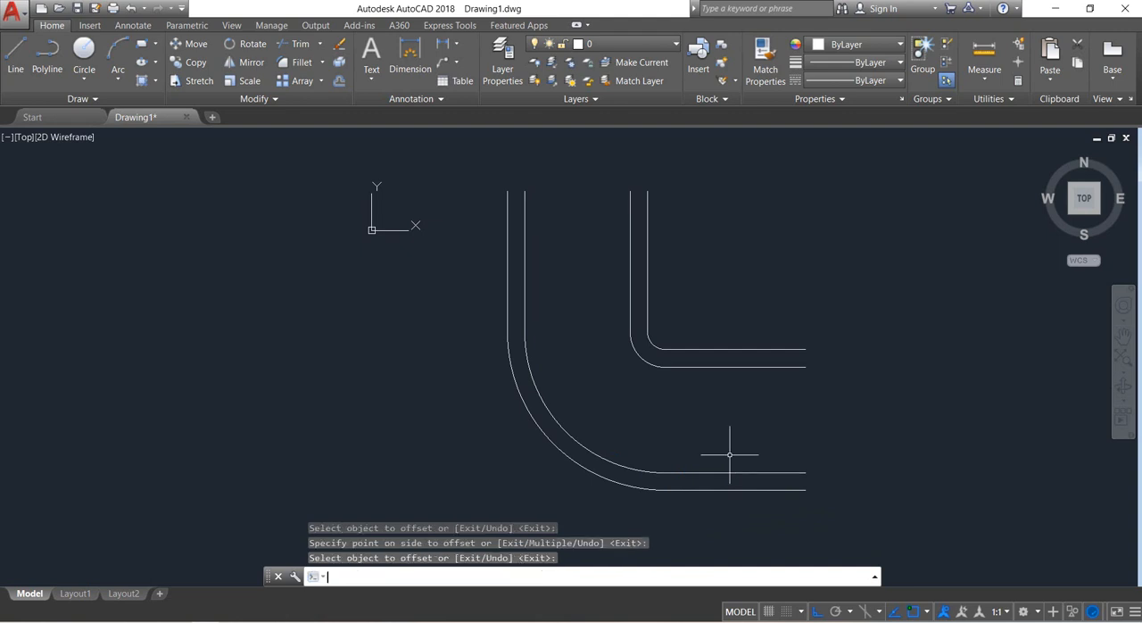
Close the upper end of the bend with a horizontal line between the ends of the two outermost curves.
{"action": "middle_click_drag", "start_coordinate": [803, 390], "coordinate": [764, 423]}
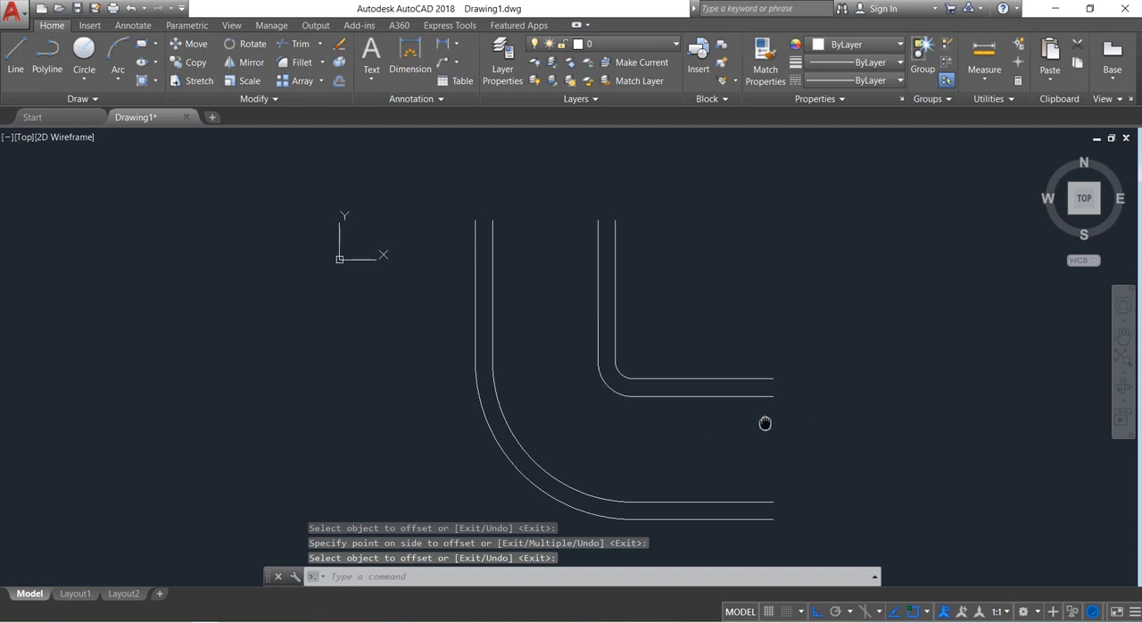
{"action": "left_click", "coordinate": [15, 56]}
{"action": "left_click", "coordinate": [492, 220]}
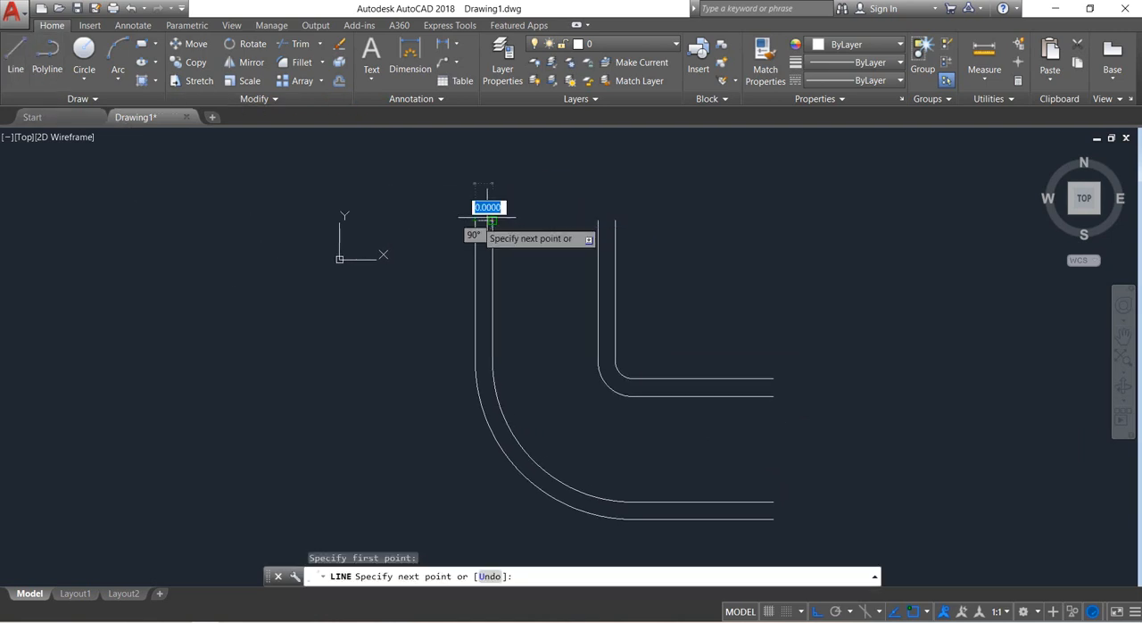
{"action": "left_click", "coordinate": [615, 220]}
{"action": "right_click", "coordinate": [614, 220]}
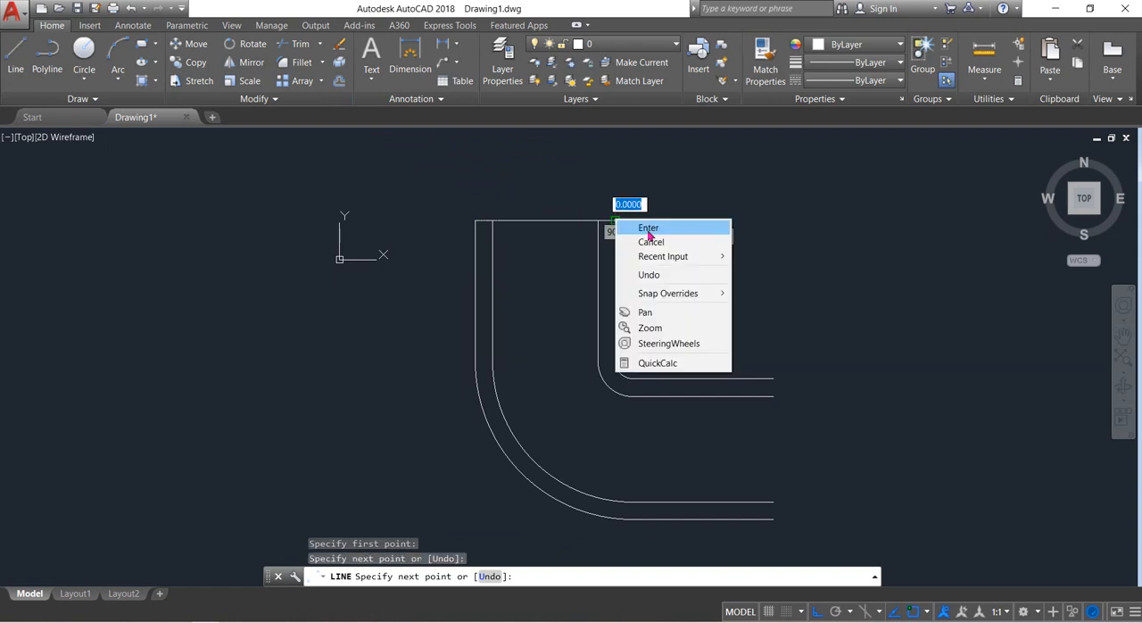
{"action": "left_click", "coordinate": [648, 228]}
Close the open end of the horizontal leg with a vertical line between the ends of the two outermost curves.
{"action": "left_click", "coordinate": [15, 57]}
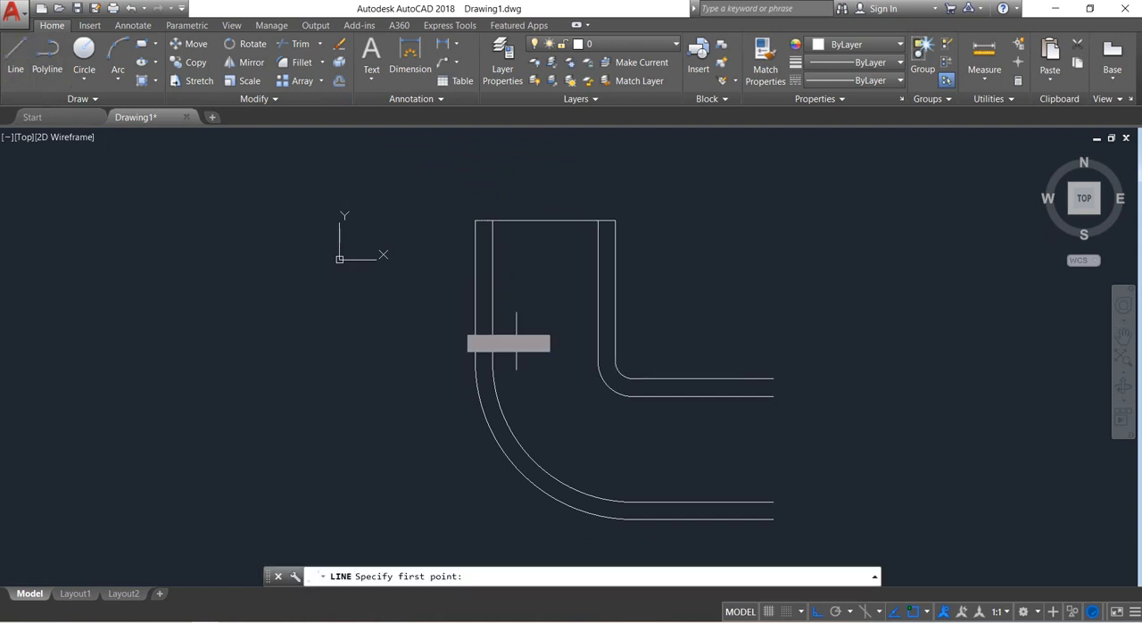
{"action": "left_click", "coordinate": [773, 518]}
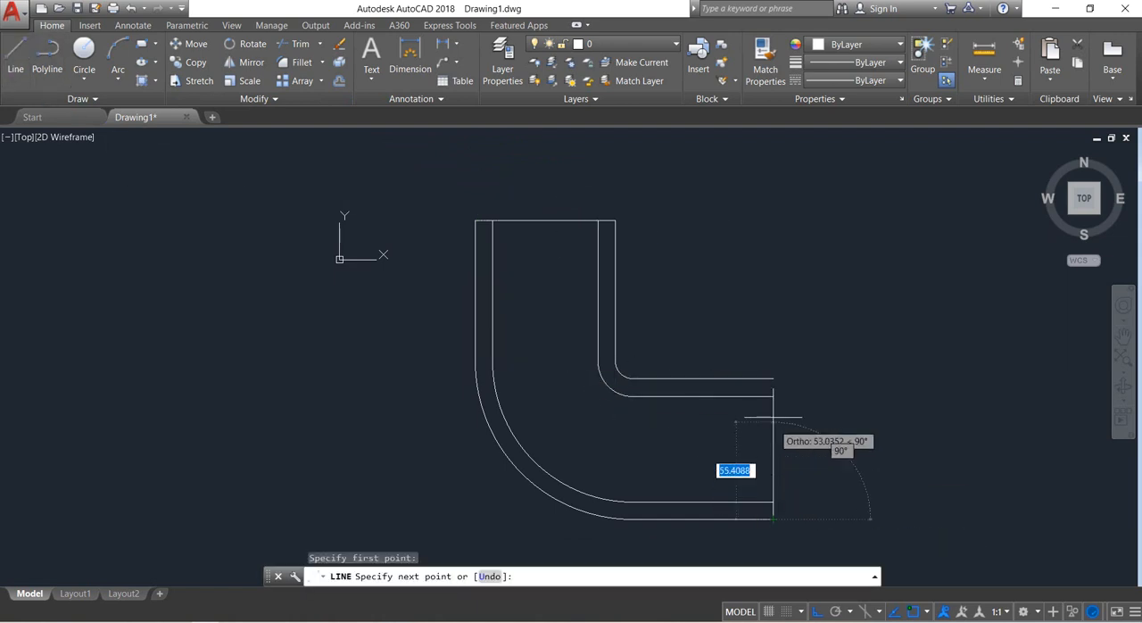
{"action": "left_click", "coordinate": [773, 378]}
{"action": "right_click", "coordinate": [773, 380]}
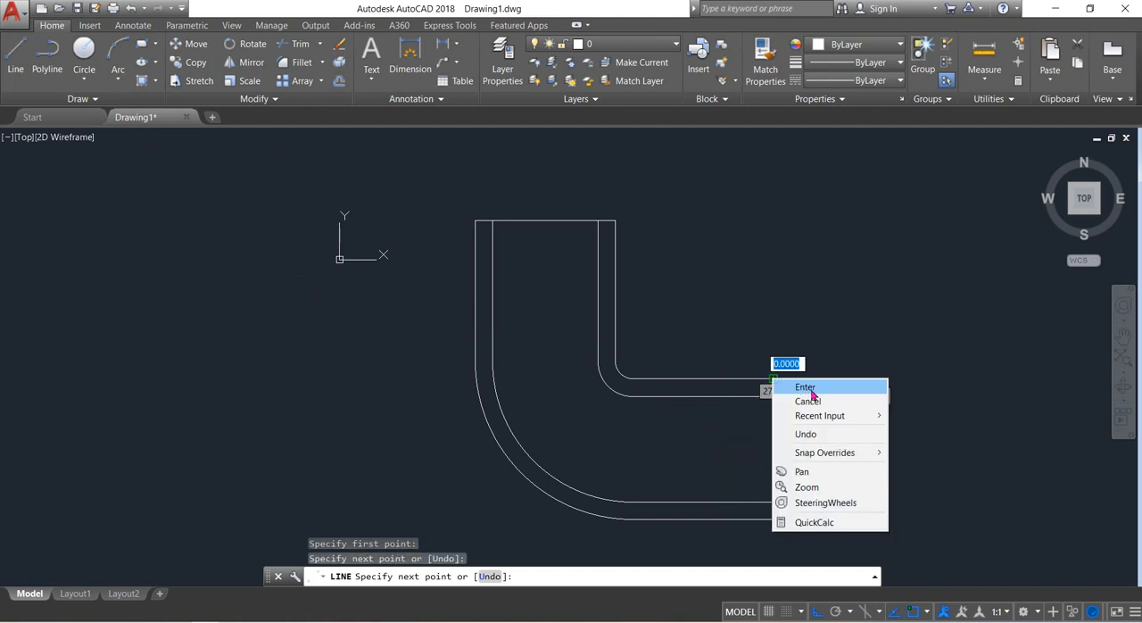
{"action": "left_click", "coordinate": [807, 389]}
{"action": "middle_click_drag", "start_coordinate": [849, 387], "coordinate": [829, 376]}
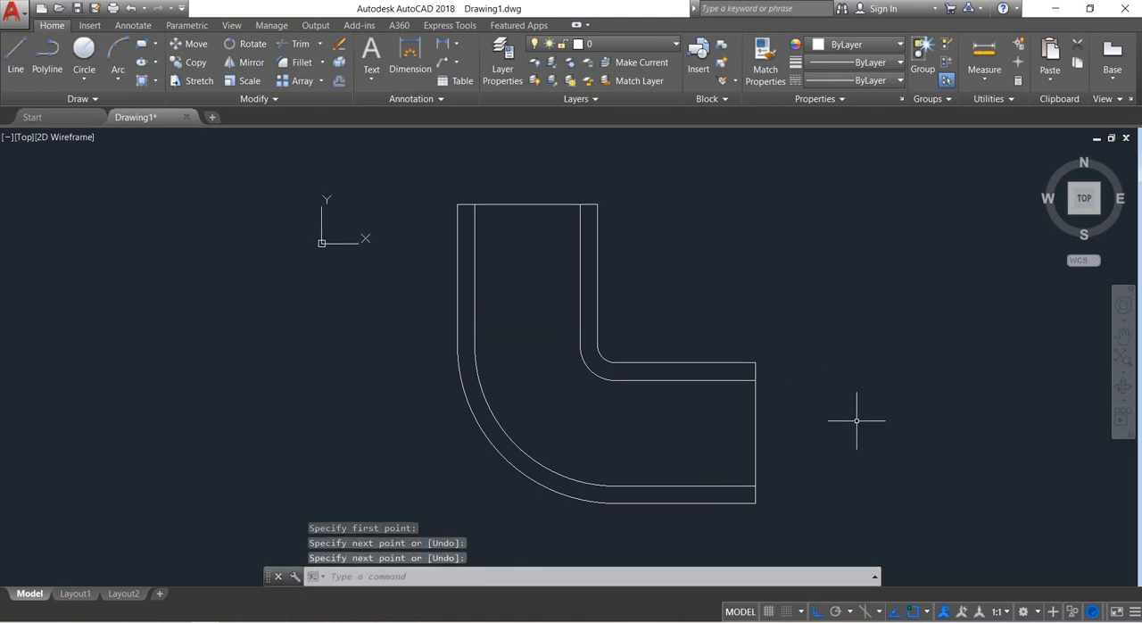
Trim both end lines across the pipe opening, using the whole profile as cutting edges, so each wall stays a closed strip.
{"action": "left_click", "coordinate": [842, 543]}
{"action": "left_click", "coordinate": [378, 172]}
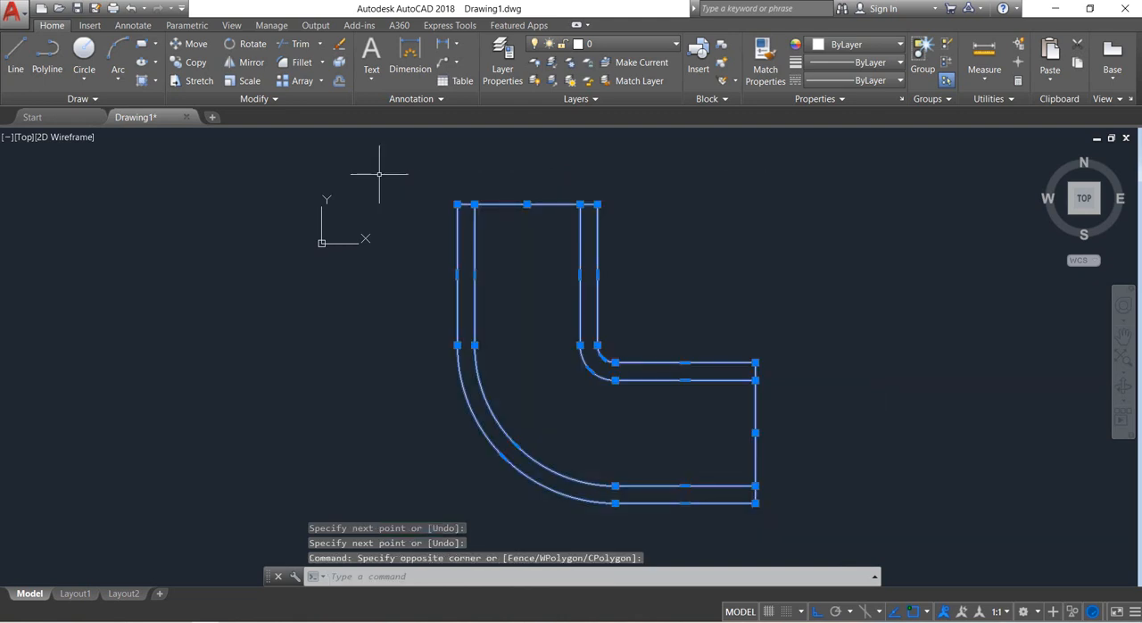
{"action": "left_click", "coordinate": [295, 44]}
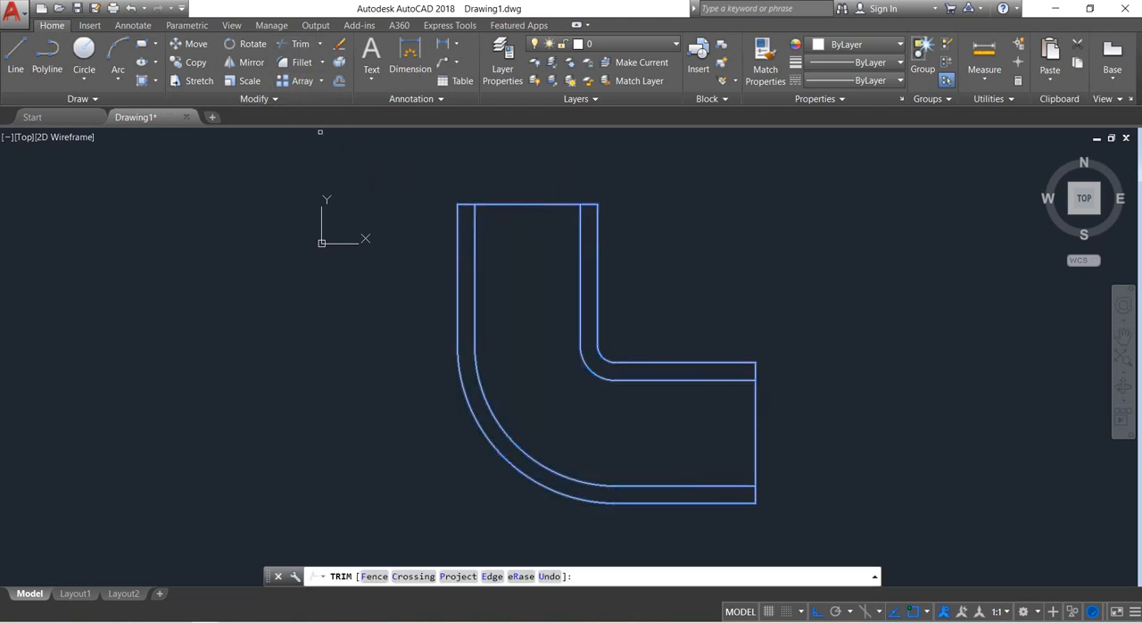
{"action": "left_click", "coordinate": [789, 449]}
{"action": "left_click", "coordinate": [740, 412]}
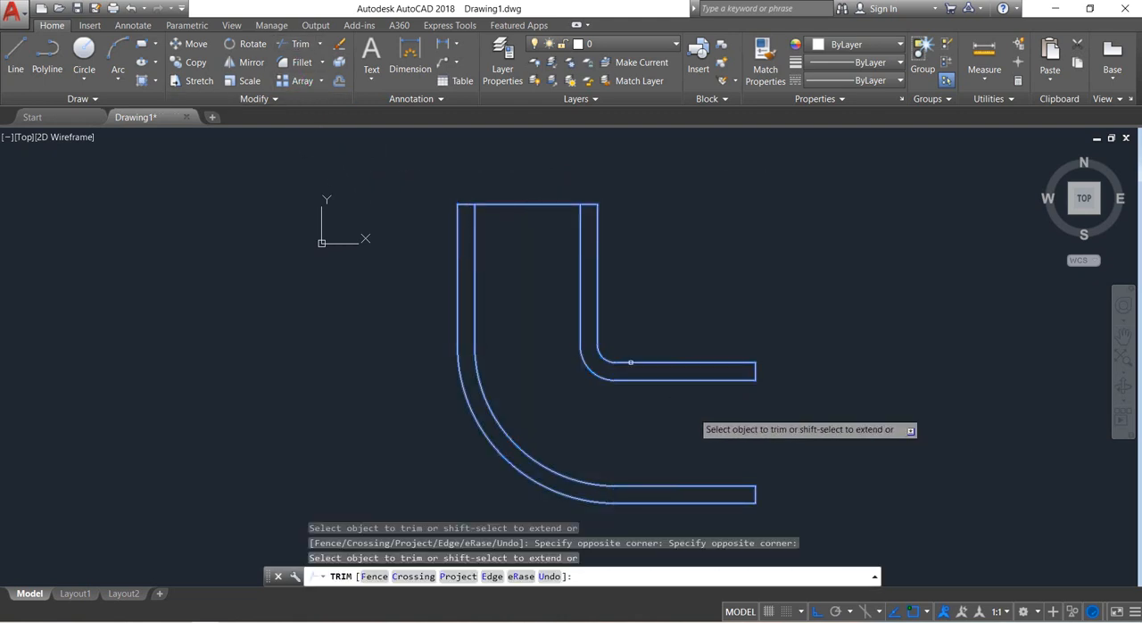
{"action": "left_click", "coordinate": [504, 213]}
{"action": "left_click", "coordinate": [494, 189]}
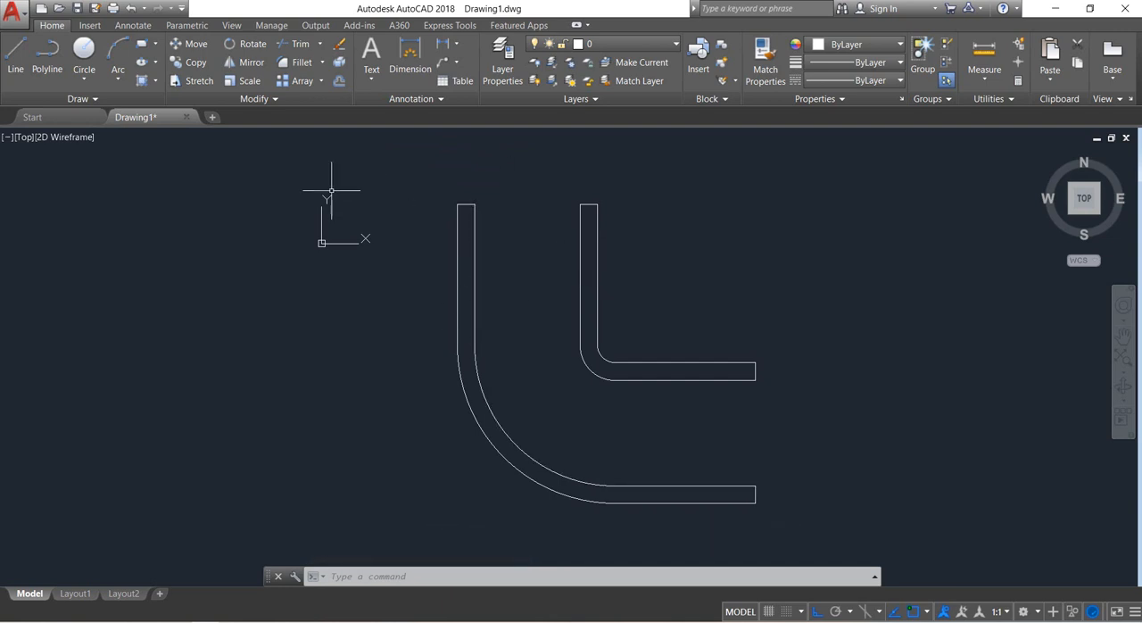
Hatch the inner and outer pipe walls with the BRICK pattern at a scale of 100.
{"action": "left_click", "coordinate": [142, 82]}
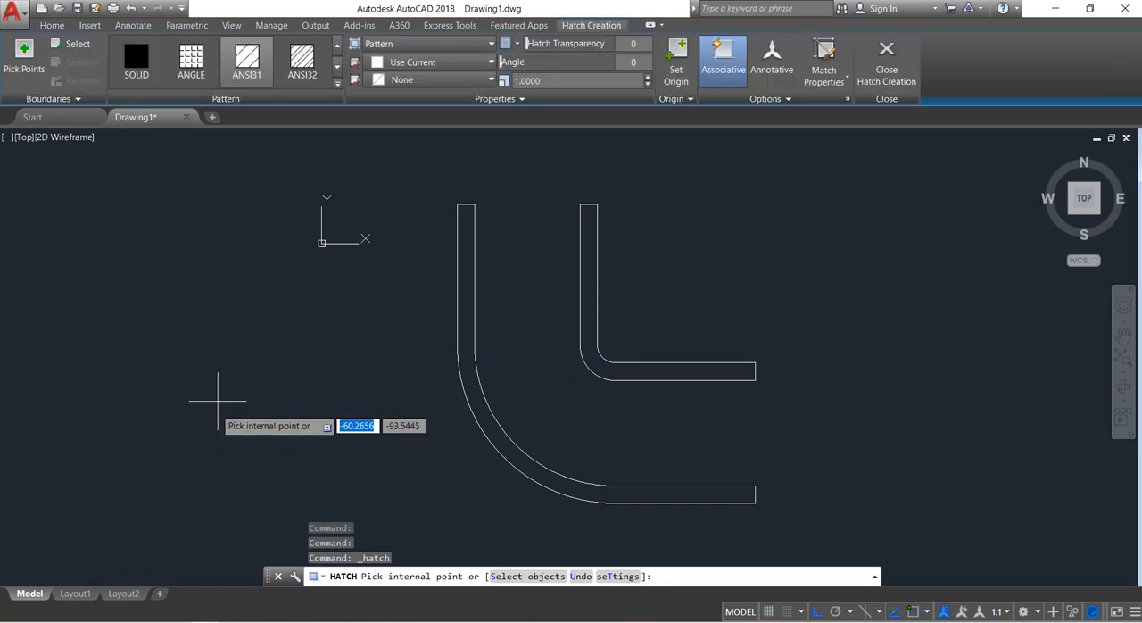
{"action": "left_click", "coordinate": [337, 83]}
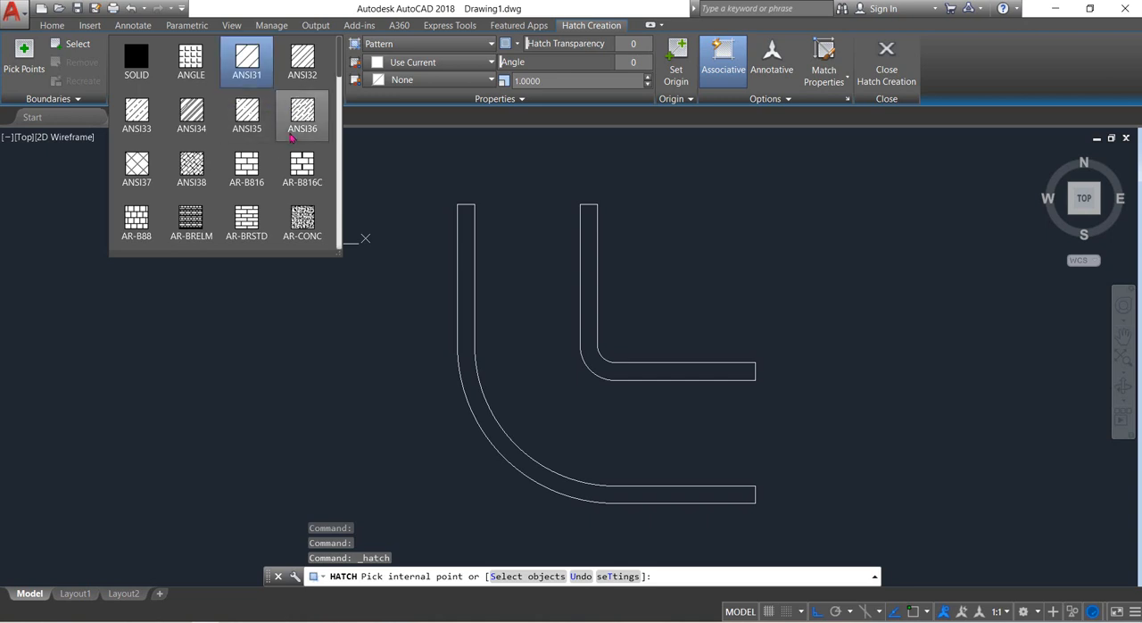
{"action": "scroll", "coordinate": [292, 137], "scroll_direction": "down", "scroll_amount": 1}
{"action": "scroll", "coordinate": [292, 136], "scroll_direction": "down", "scroll_amount": 1}
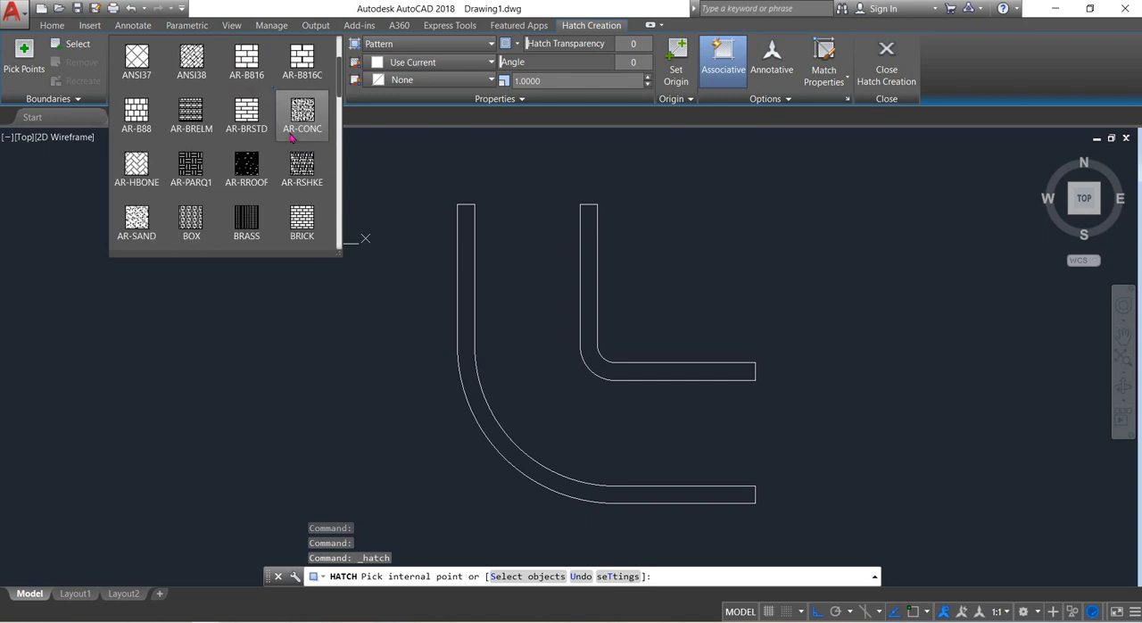
{"action": "scroll", "coordinate": [292, 136], "scroll_direction": "down", "scroll_amount": 1}
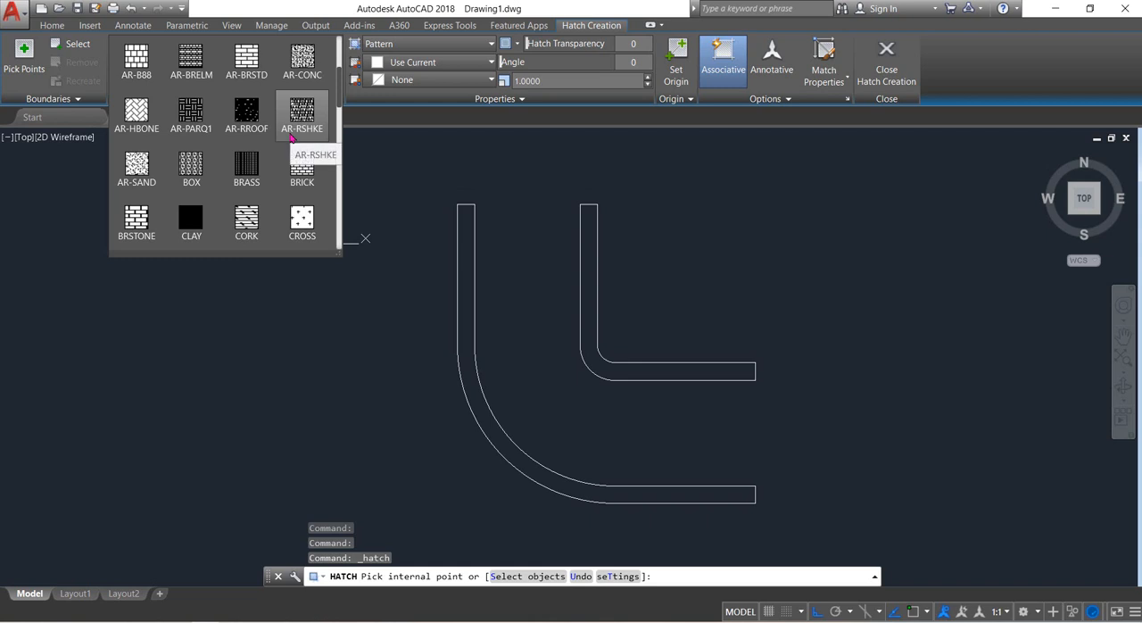
{"action": "scroll", "coordinate": [291, 137], "scroll_direction": "down", "scroll_amount": 1}
{"action": "scroll", "coordinate": [292, 136], "scroll_direction": "down", "scroll_amount": 1}
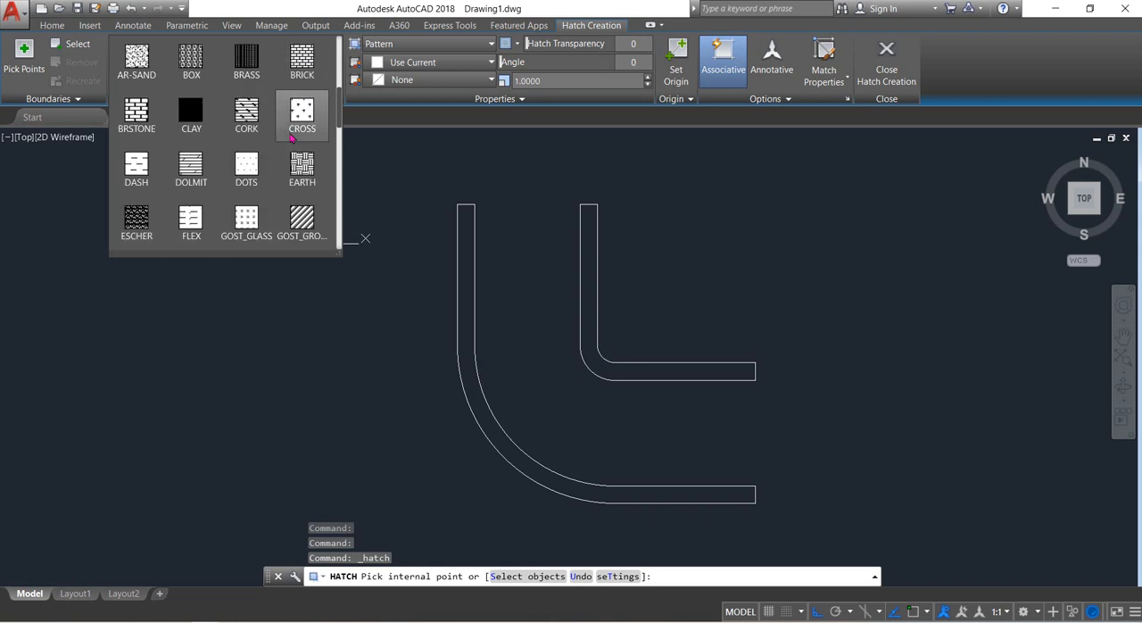
{"action": "scroll", "coordinate": [291, 137], "scroll_direction": "down", "scroll_amount": 2}
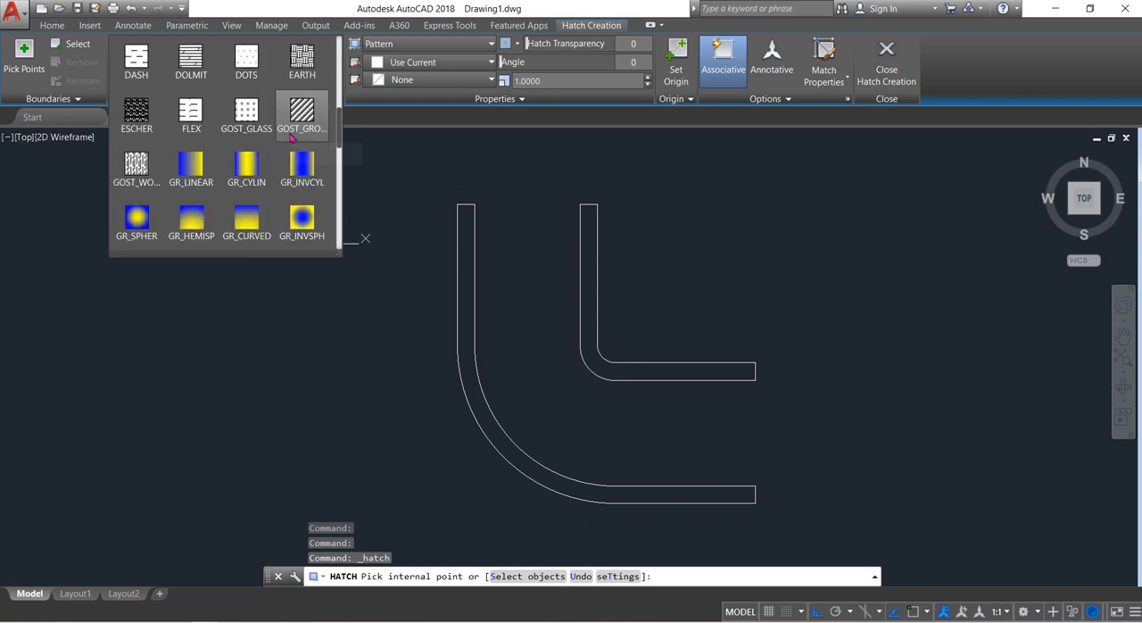
{"action": "scroll", "coordinate": [292, 136], "scroll_direction": "up", "scroll_amount": 1}
{"action": "scroll", "coordinate": [291, 137], "scroll_direction": "up", "scroll_amount": 1}
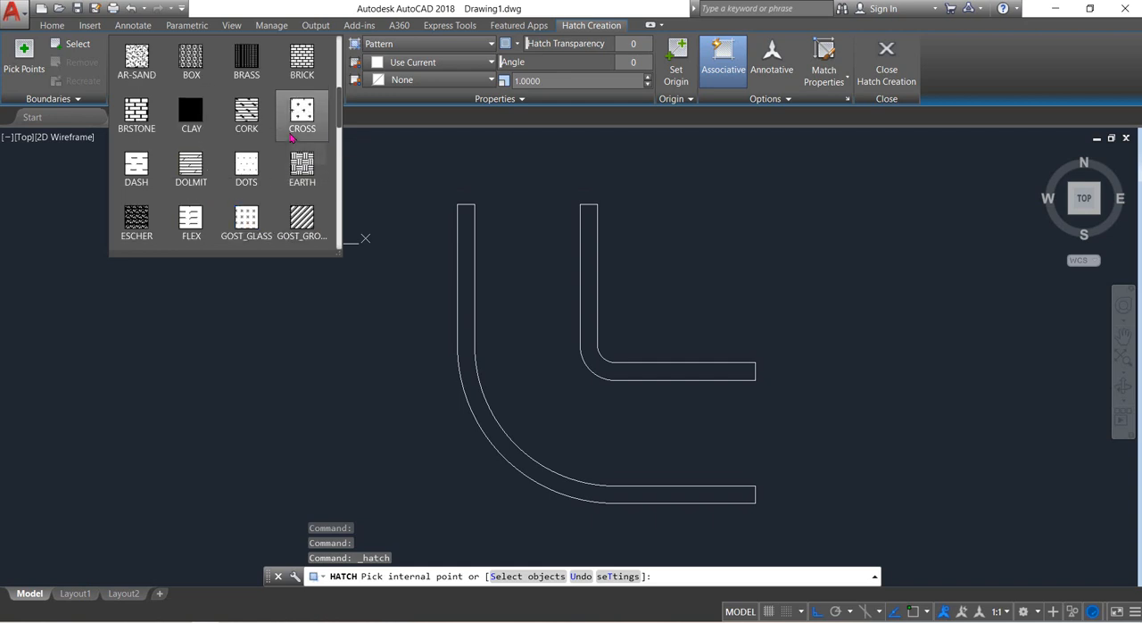
{"action": "scroll", "coordinate": [292, 137], "scroll_direction": "up", "scroll_amount": 2}
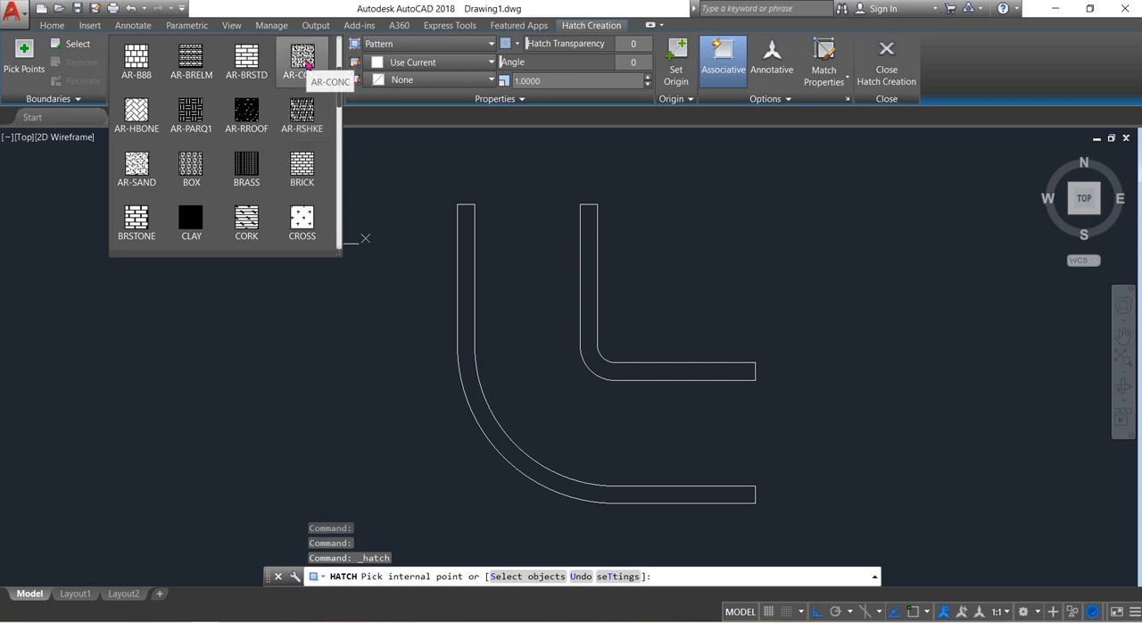
{"action": "left_click", "coordinate": [303, 165]}
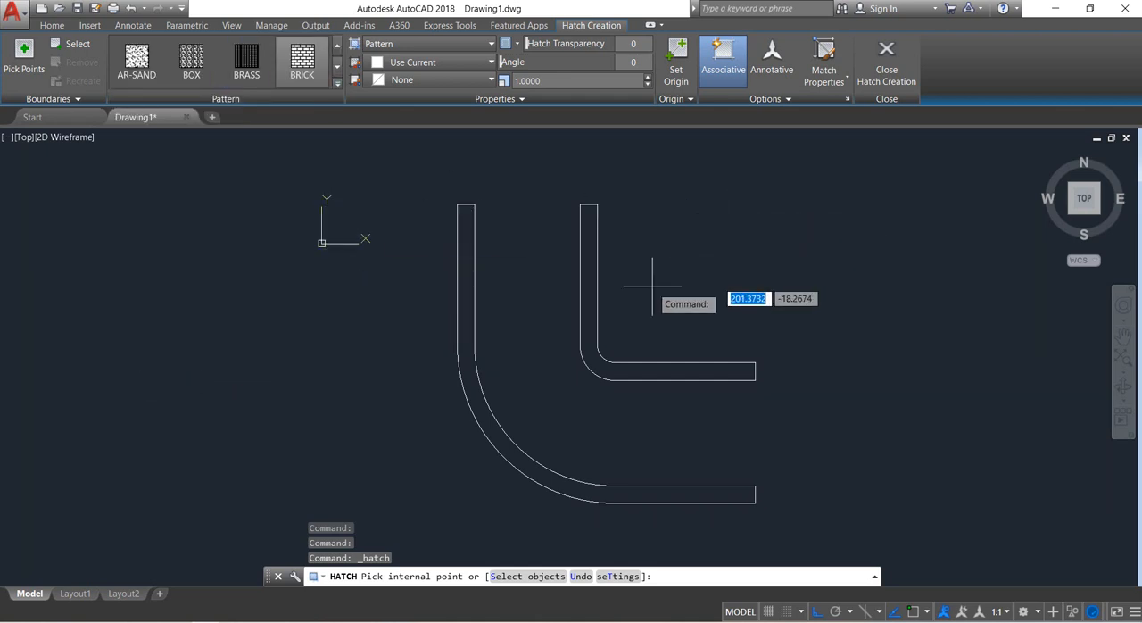
{"action": "left_click", "coordinate": [588, 278]}
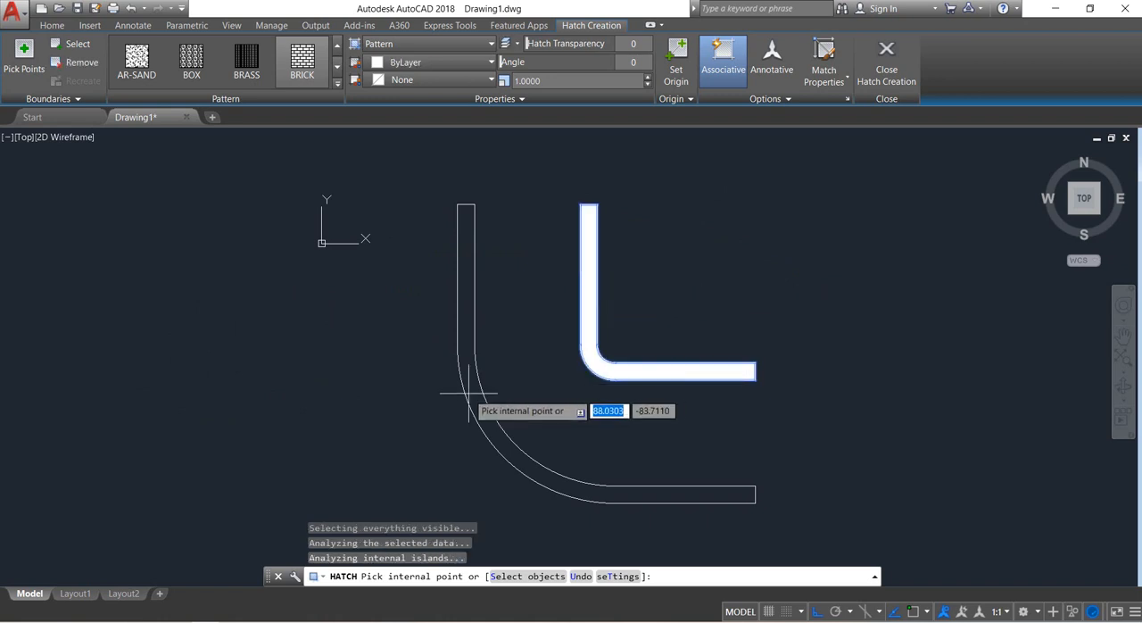
{"action": "left_click", "coordinate": [462, 340]}
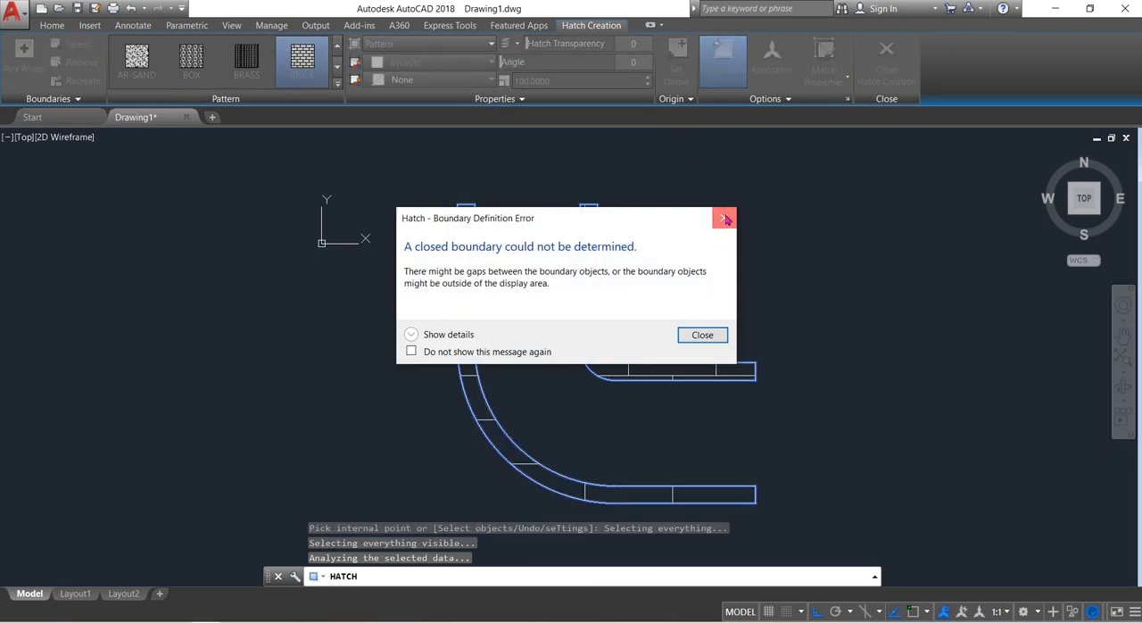
{"action": "left_click", "coordinate": [725, 217]}
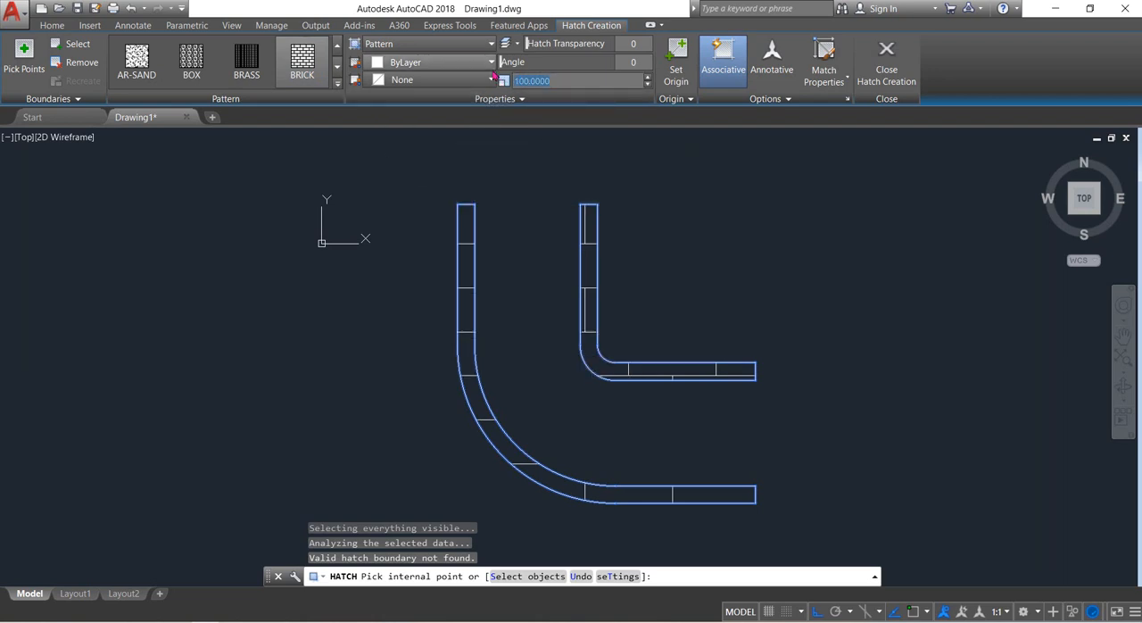
Set the hatch scale to 200.
{"action": "type", "text": "00"}
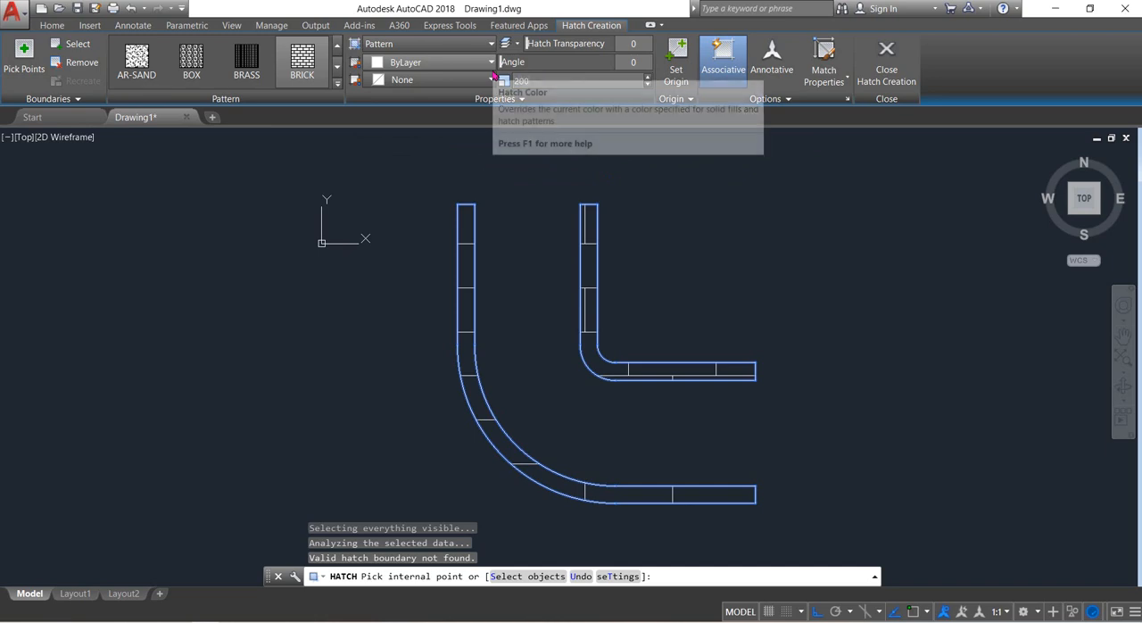
{"action": "left_click", "coordinate": [777, 247]}
{"action": "left_click", "coordinate": [724, 220]}
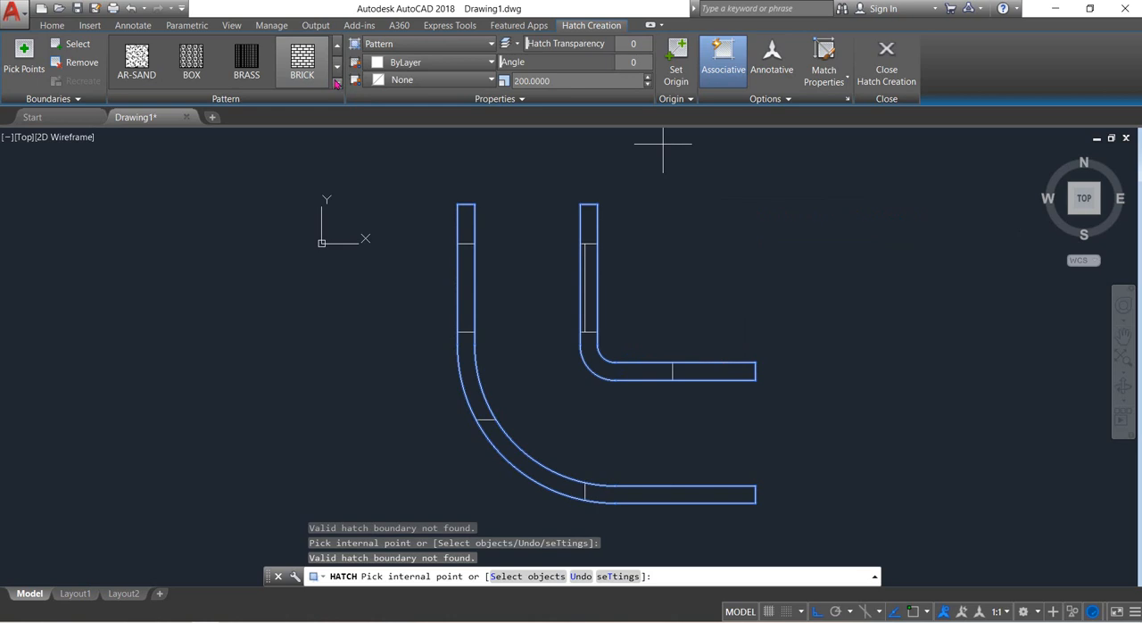
Change the hatch pattern of both pipe walls to ANSI31.
{"action": "left_click", "coordinate": [337, 83]}
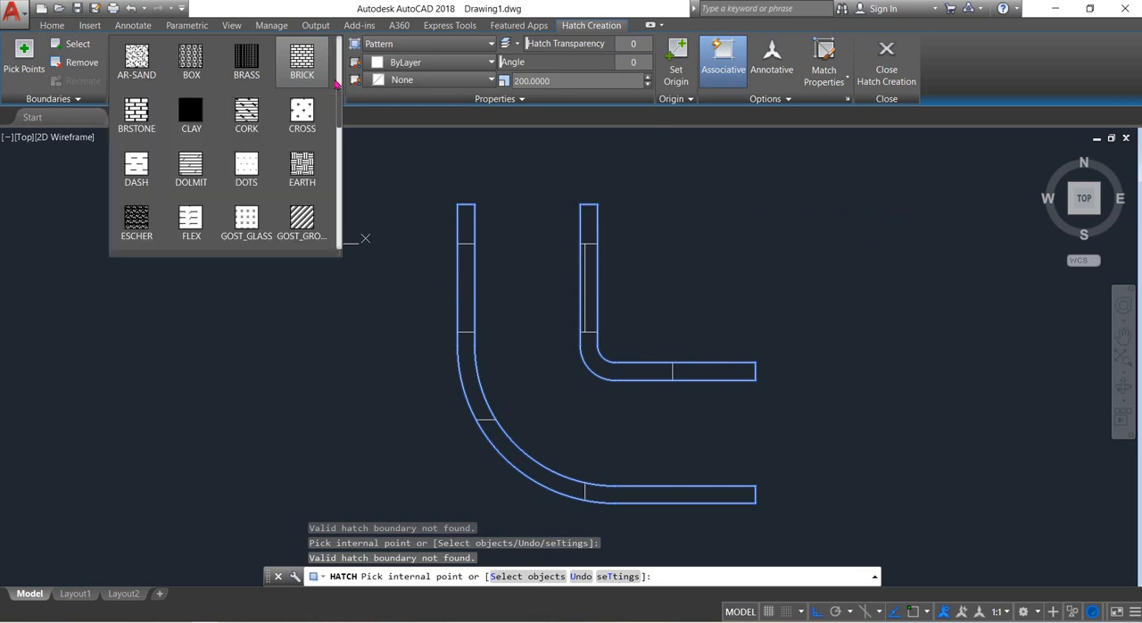
{"action": "left_click", "coordinate": [282, 176]}
{"action": "scroll", "coordinate": [282, 181], "scroll_direction": "up", "scroll_amount": 3}
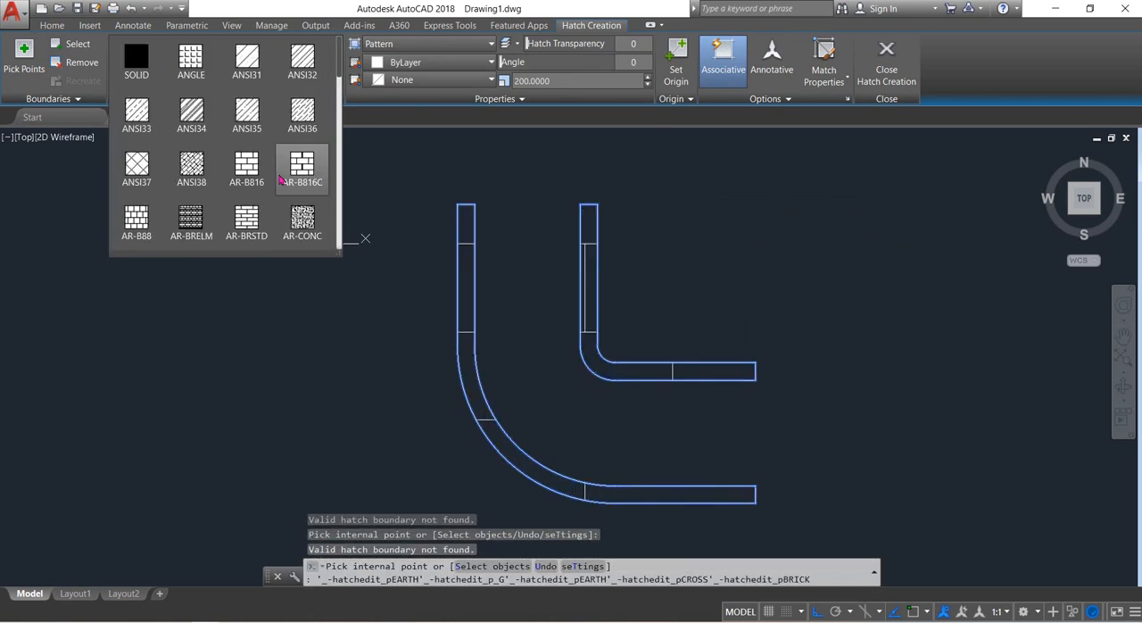
{"action": "left_click", "coordinate": [254, 65]}
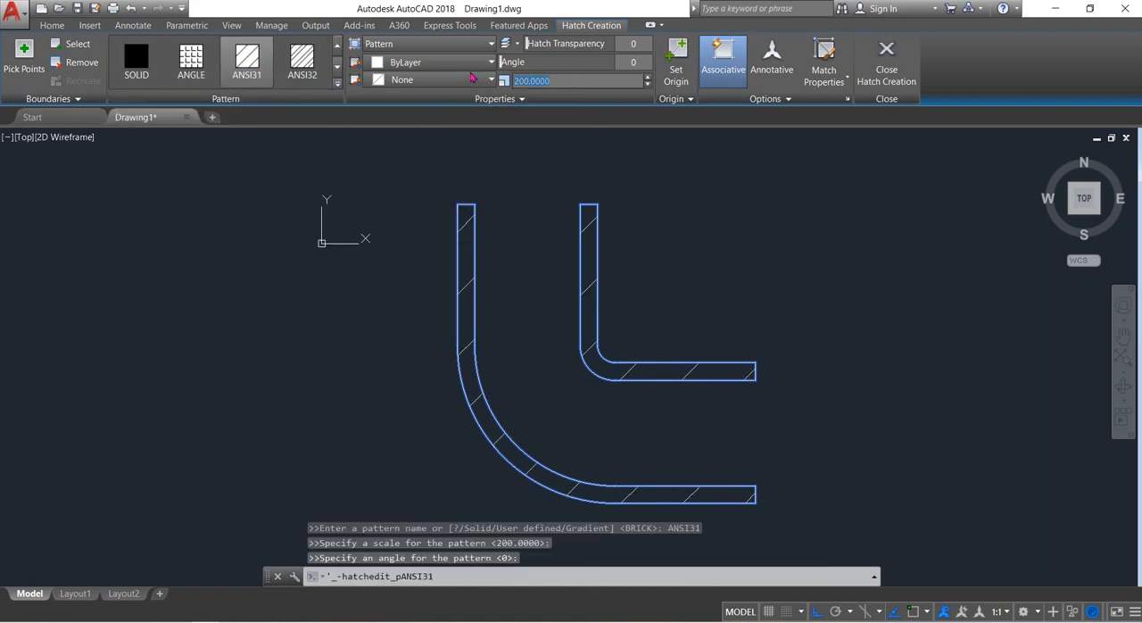
Set the ANSI31 hatch scale to 100 and finish the hatch.
{"action": "type", "text": "100"}
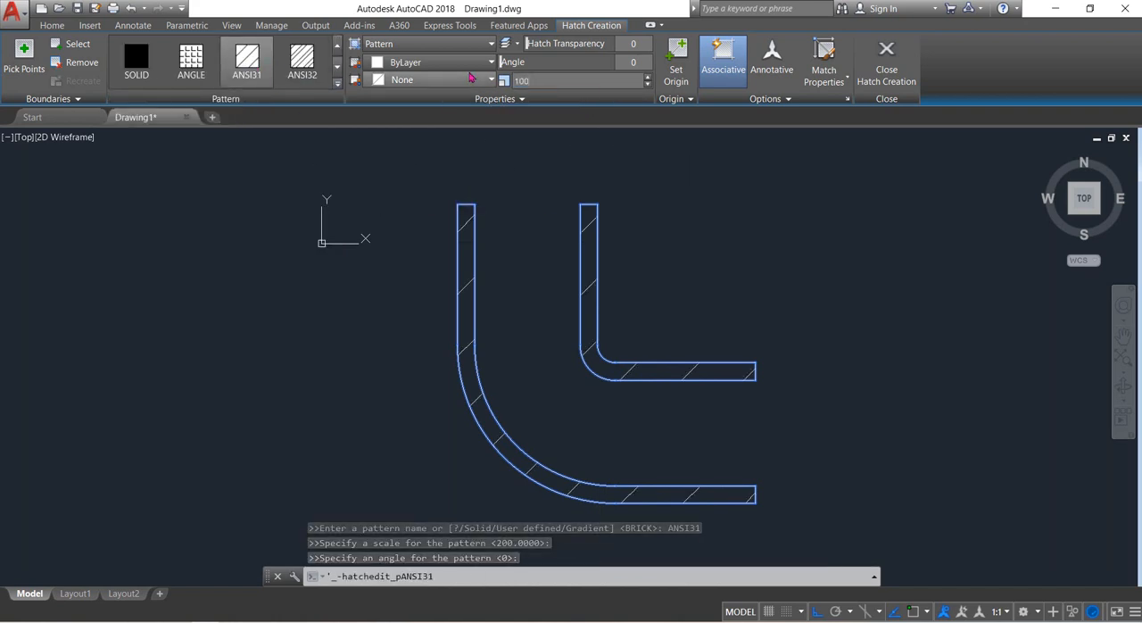
{"action": "key", "text": "Return"}
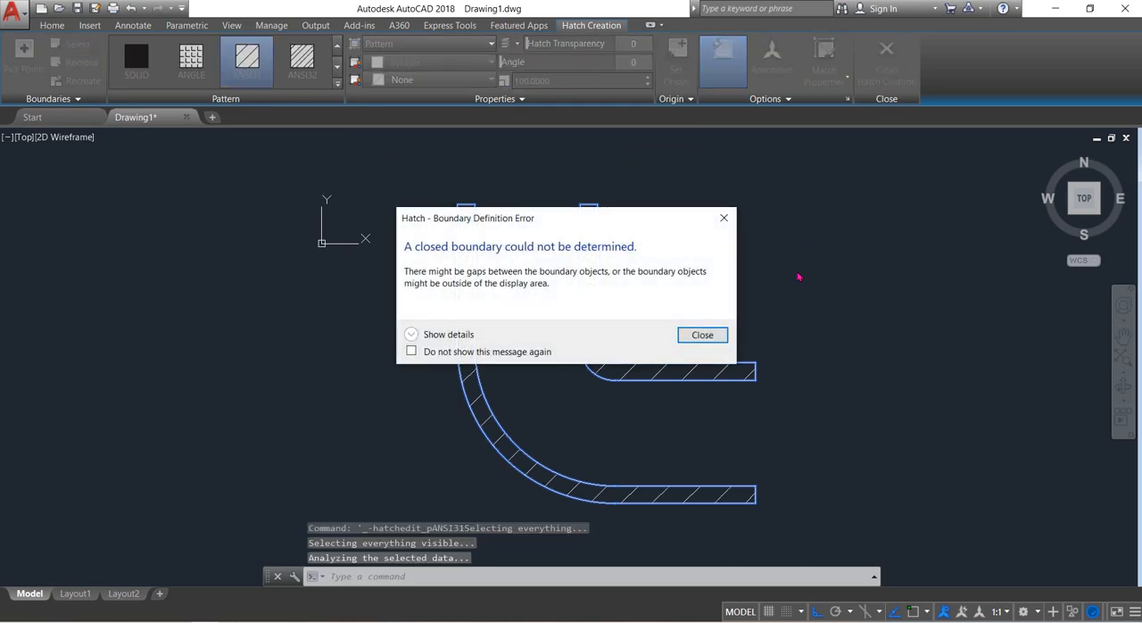
{"action": "left_click", "coordinate": [700, 335]}
{"action": "left_click", "coordinate": [907, 51]}
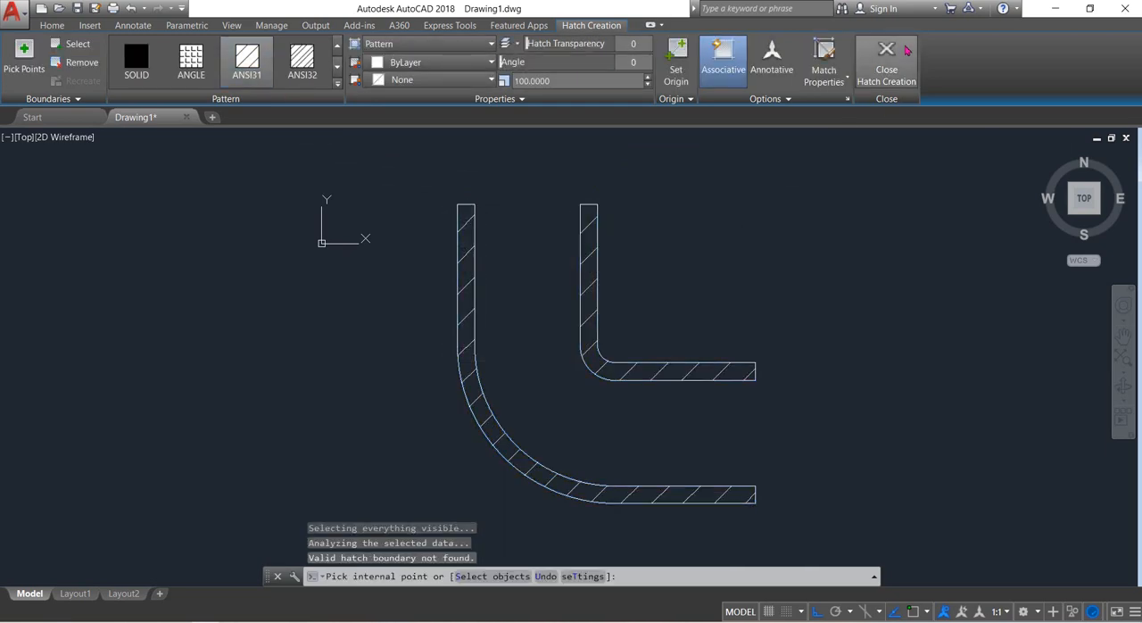
Draw a line 40 units outward to the right from the inner wall's upper outer corner, continuing 5 units up.
{"action": "middle_click_drag", "start_coordinate": [832, 300], "coordinate": [823, 281]}
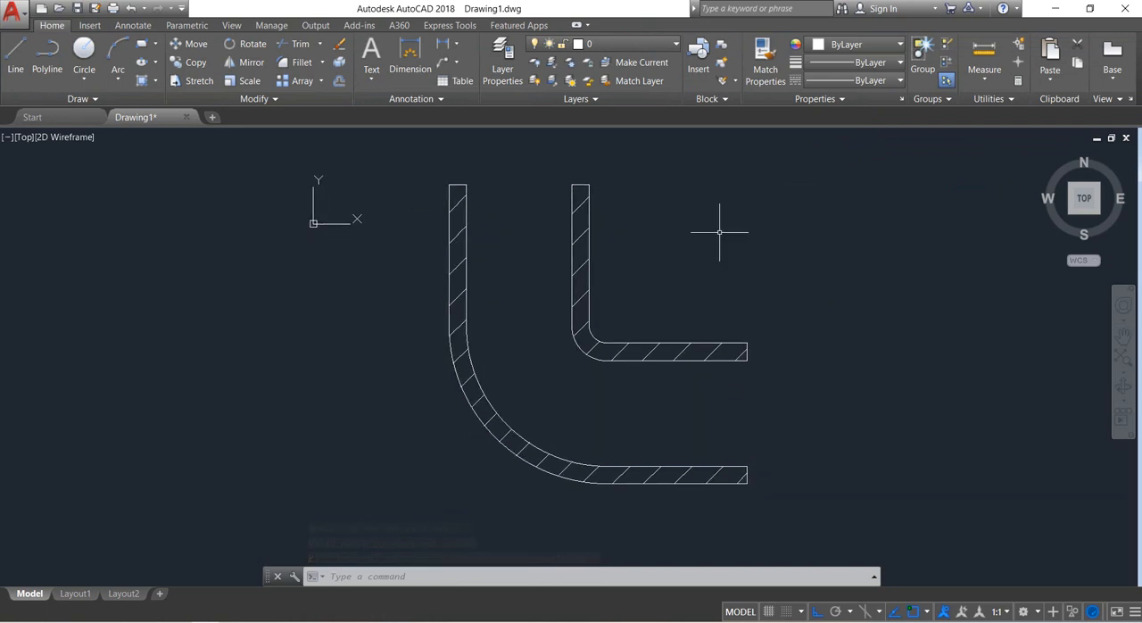
{"action": "middle_click_drag", "start_coordinate": [723, 235], "coordinate": [755, 276]}
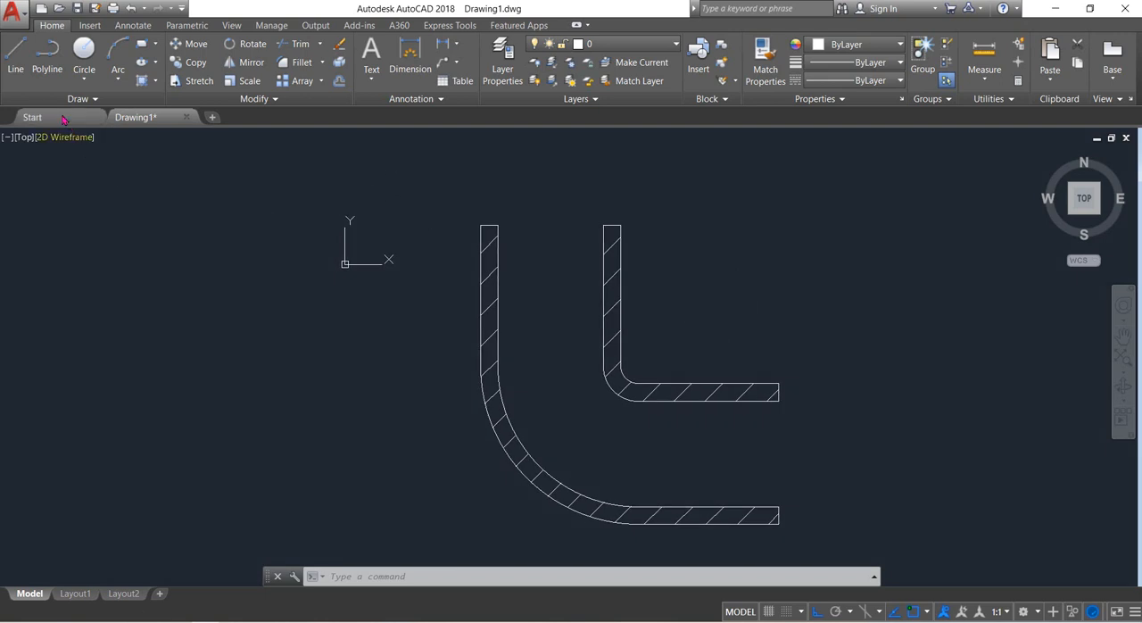
{"action": "left_click", "coordinate": [16, 58]}
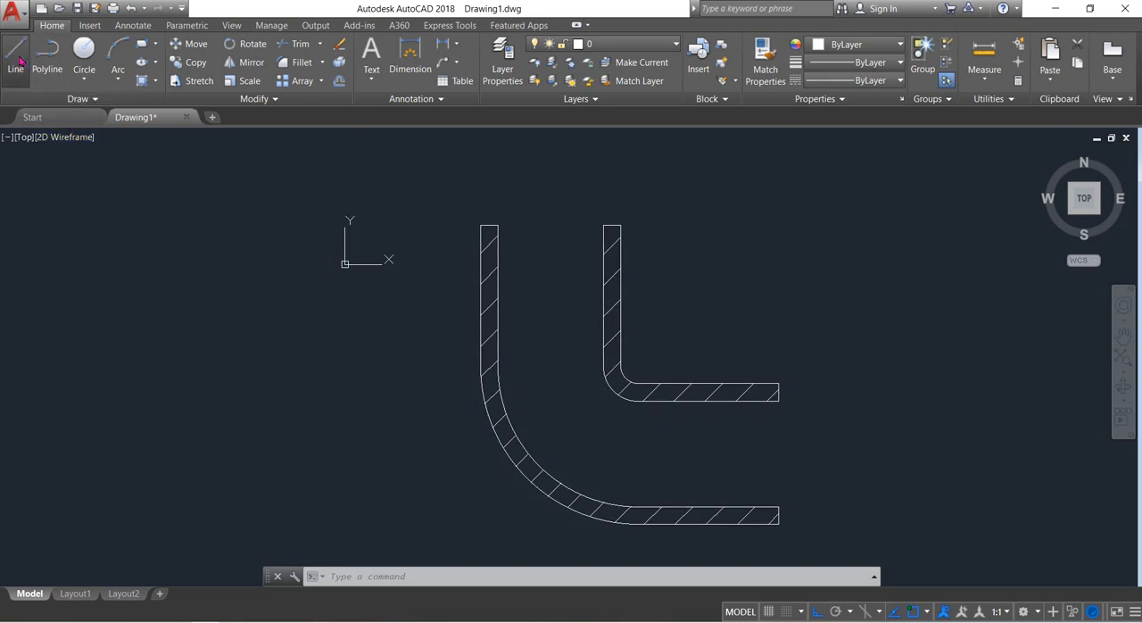
{"action": "left_click", "coordinate": [620, 225]}
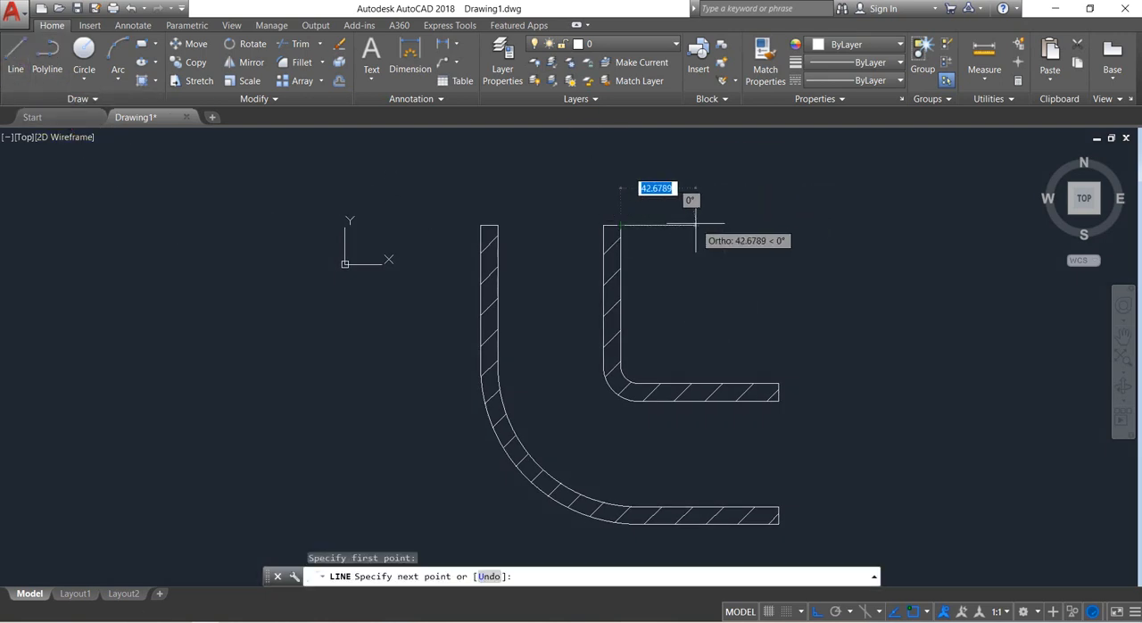
{"action": "key", "text": "Down"}
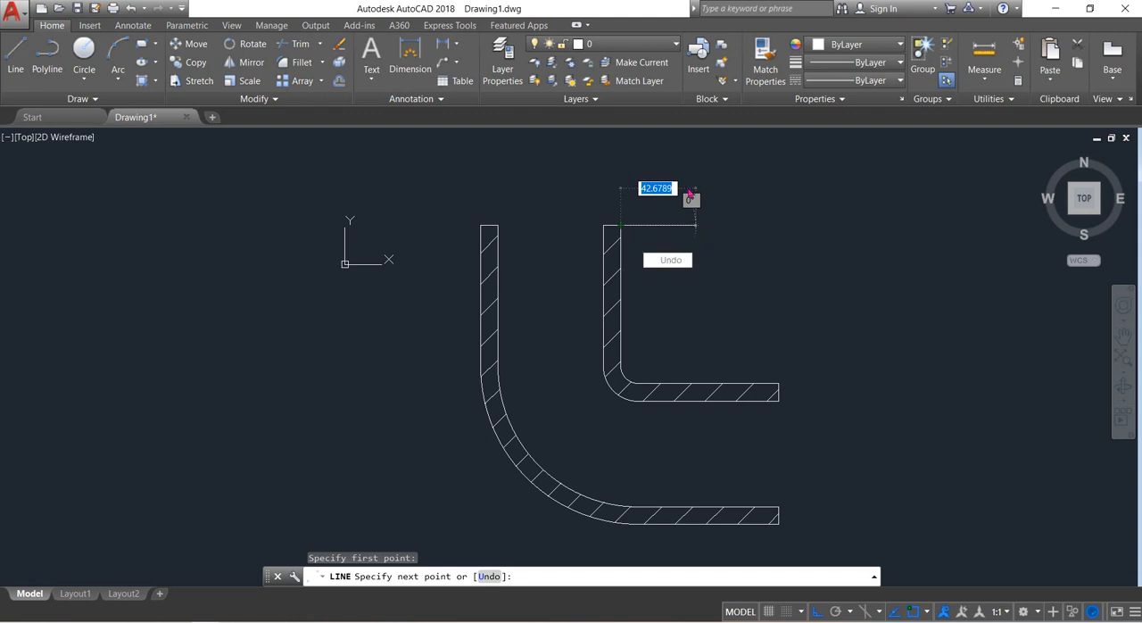
{"action": "key", "text": "Escape"}
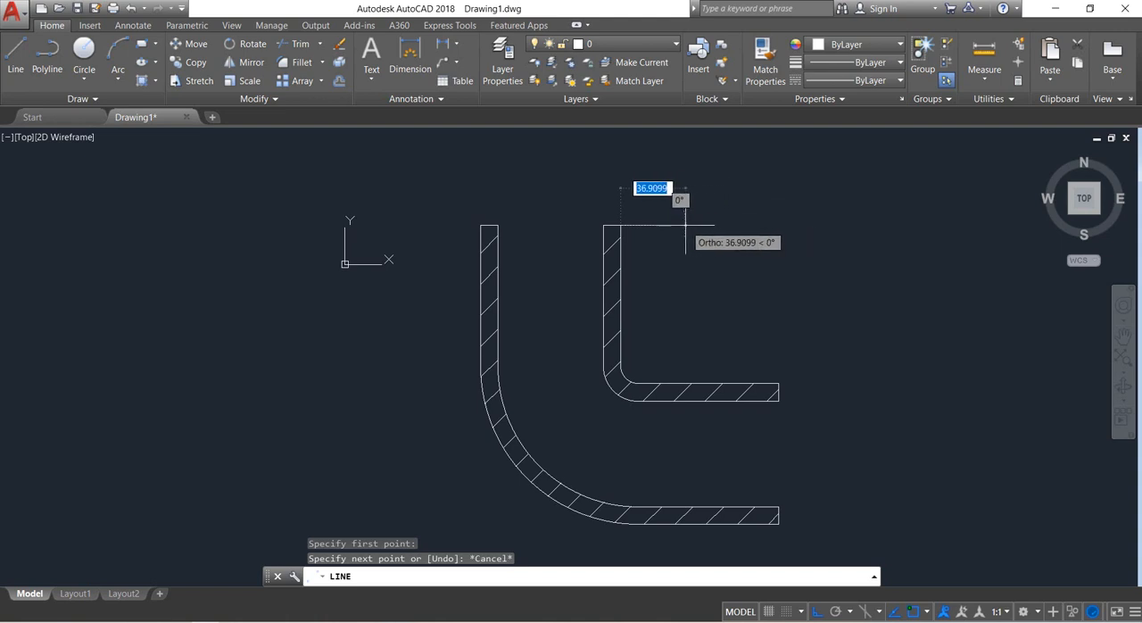
{"action": "type", "text": "40"}
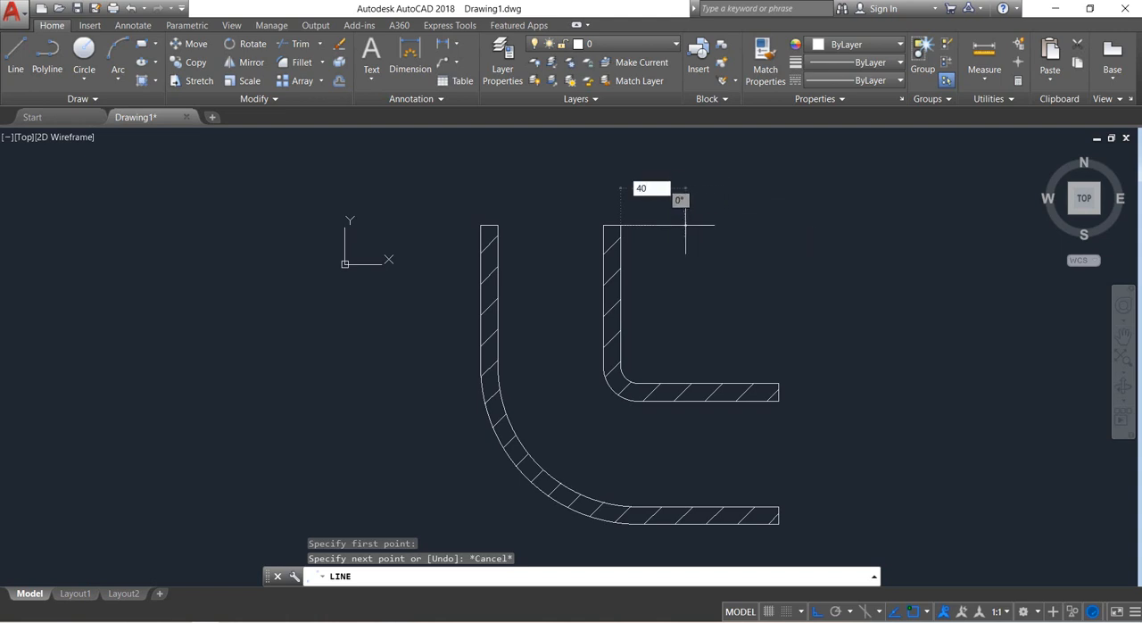
{"action": "key", "text": "Return"}
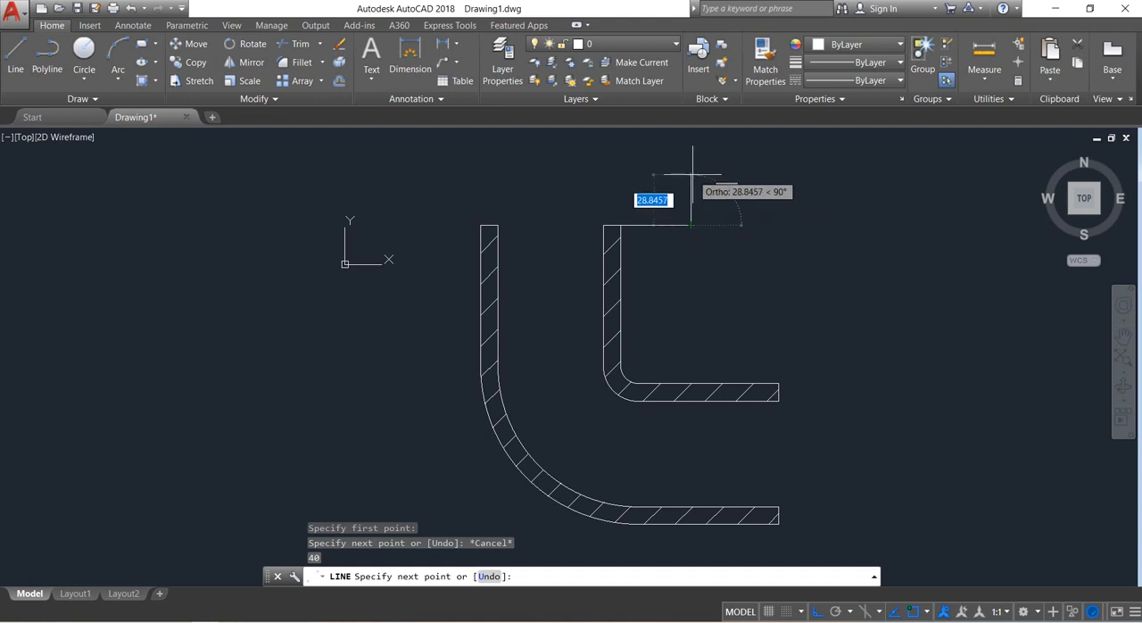
{"action": "type", "text": "5"}
{"action": "key", "text": "Return"}
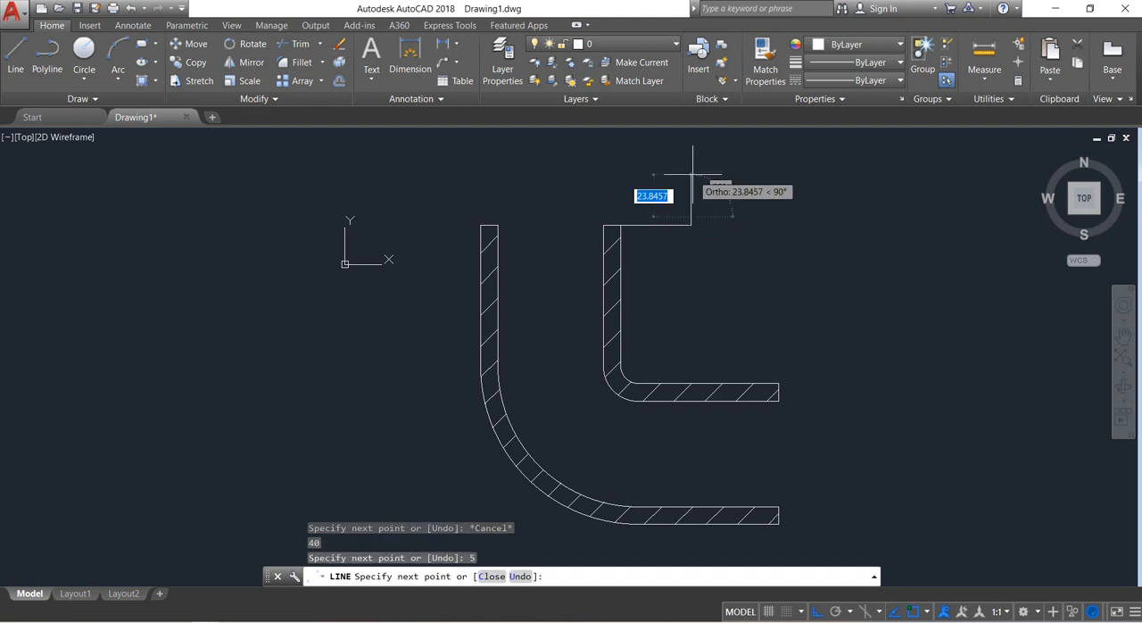
{"action": "key", "text": "Return"}
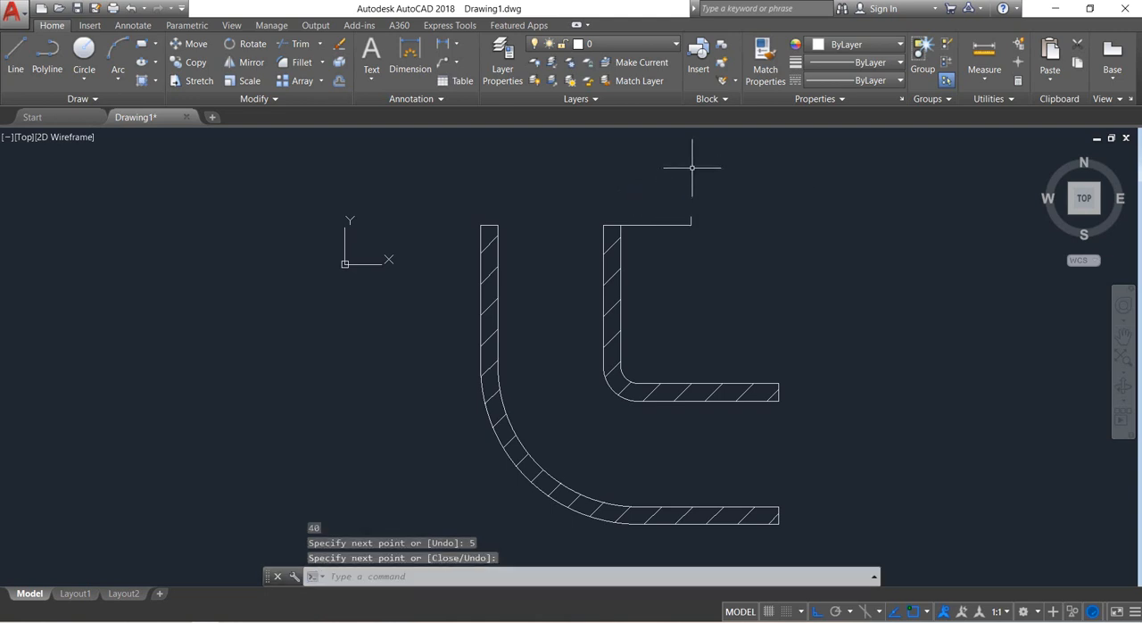
Draw a line 40 units outward to the left from the outer wall's upper outer corner, continuing 5 units up.
{"action": "scroll", "coordinate": [666, 196], "scroll_direction": "up", "scroll_amount": 2}
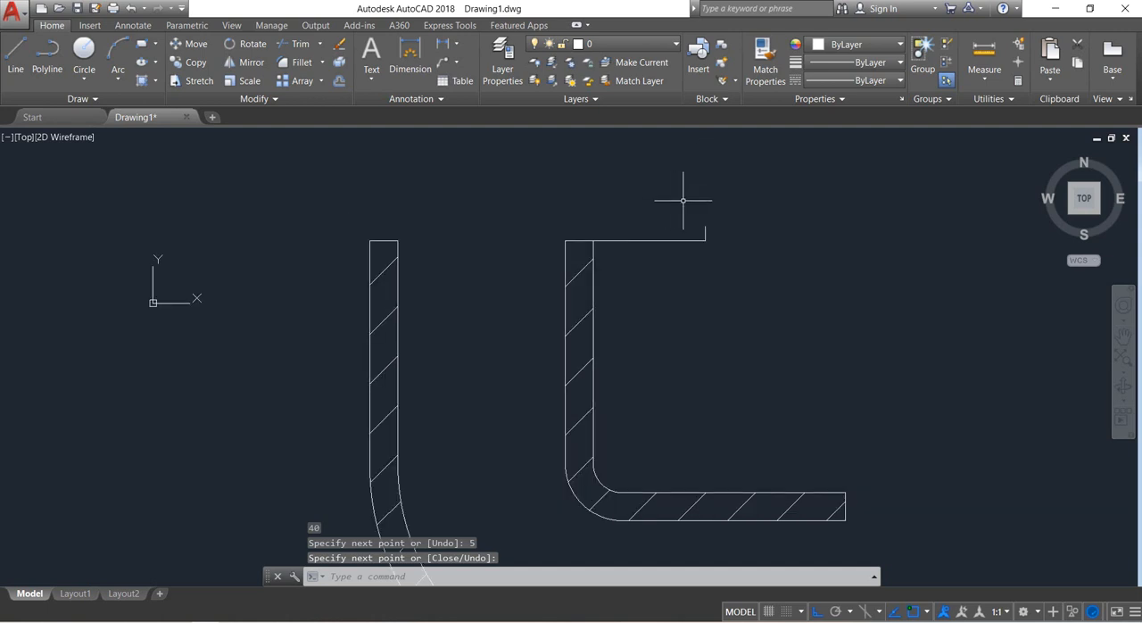
{"action": "scroll", "coordinate": [722, 235], "scroll_direction": "up", "scroll_amount": 2}
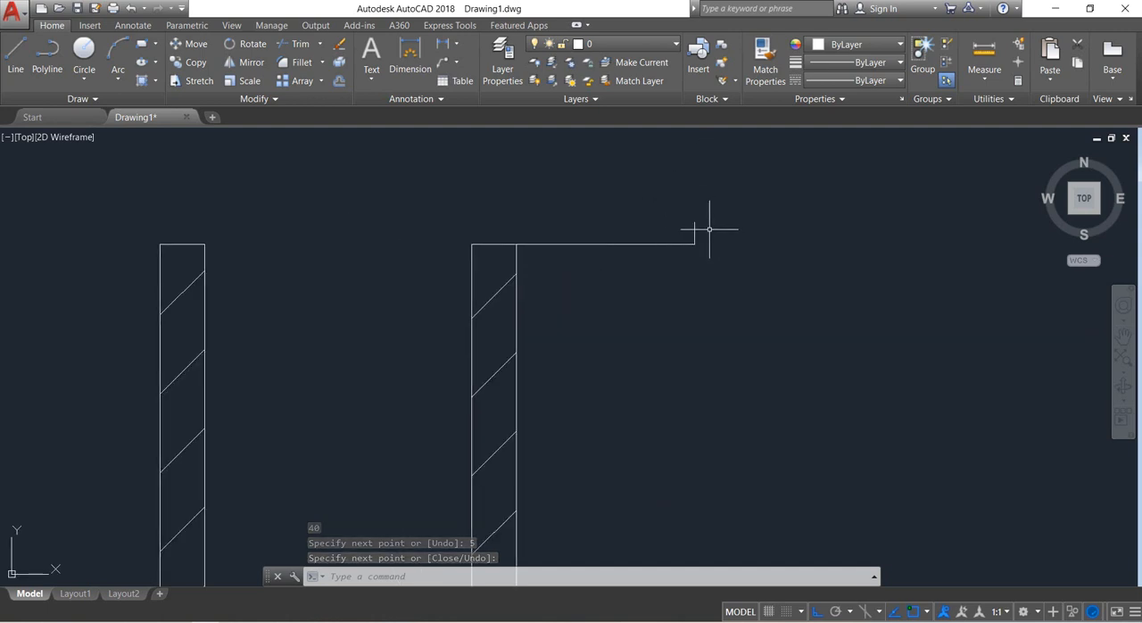
{"action": "left_click", "coordinate": [709, 215]}
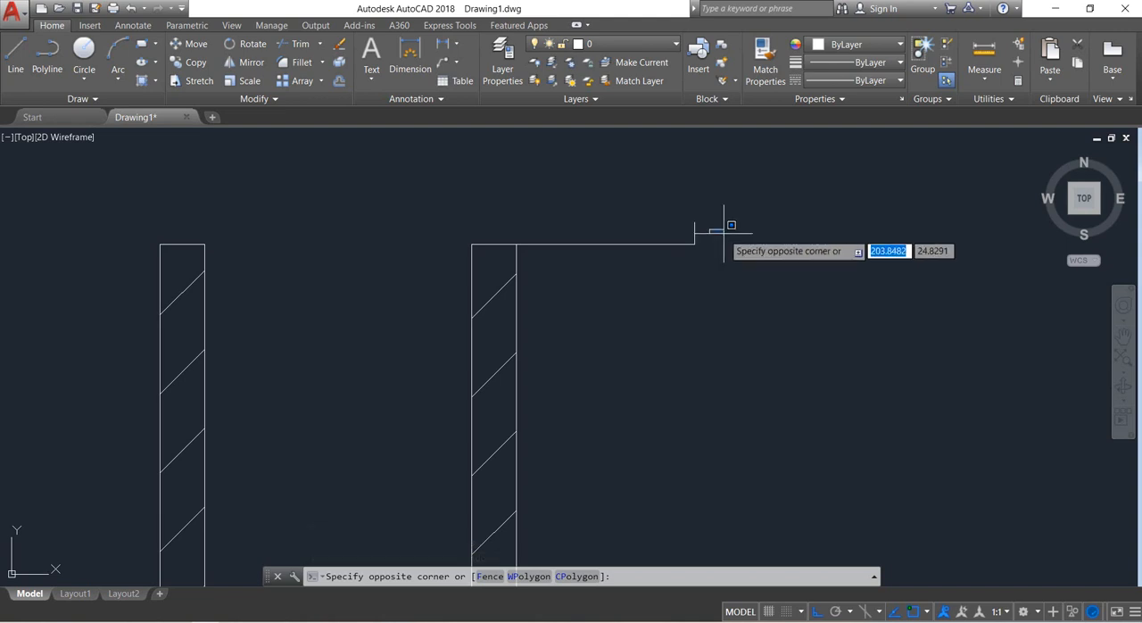
{"action": "left_click", "coordinate": [723, 237]}
{"action": "middle_click_drag", "start_coordinate": [316, 256], "coordinate": [376, 257]}
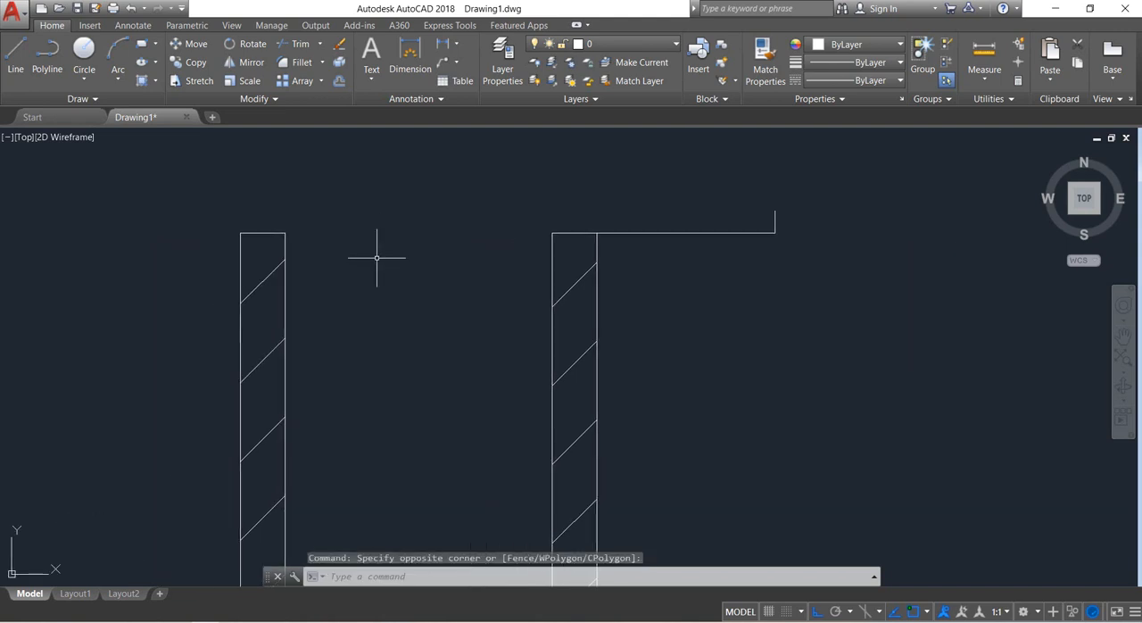
{"action": "left_click", "coordinate": [18, 55]}
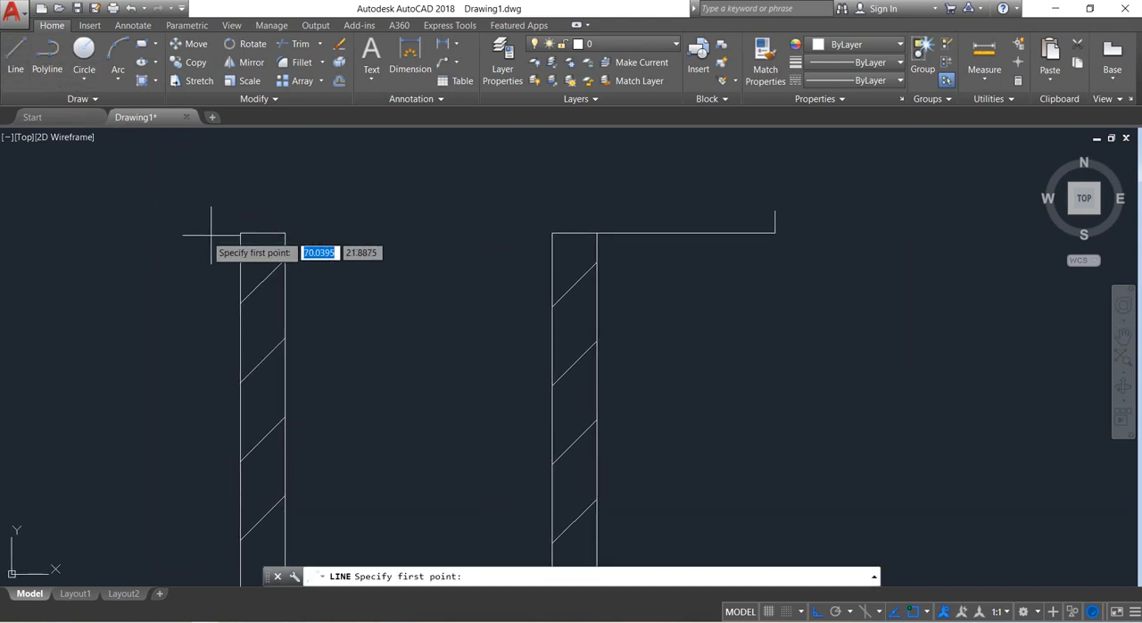
{"action": "left_click", "coordinate": [240, 233]}
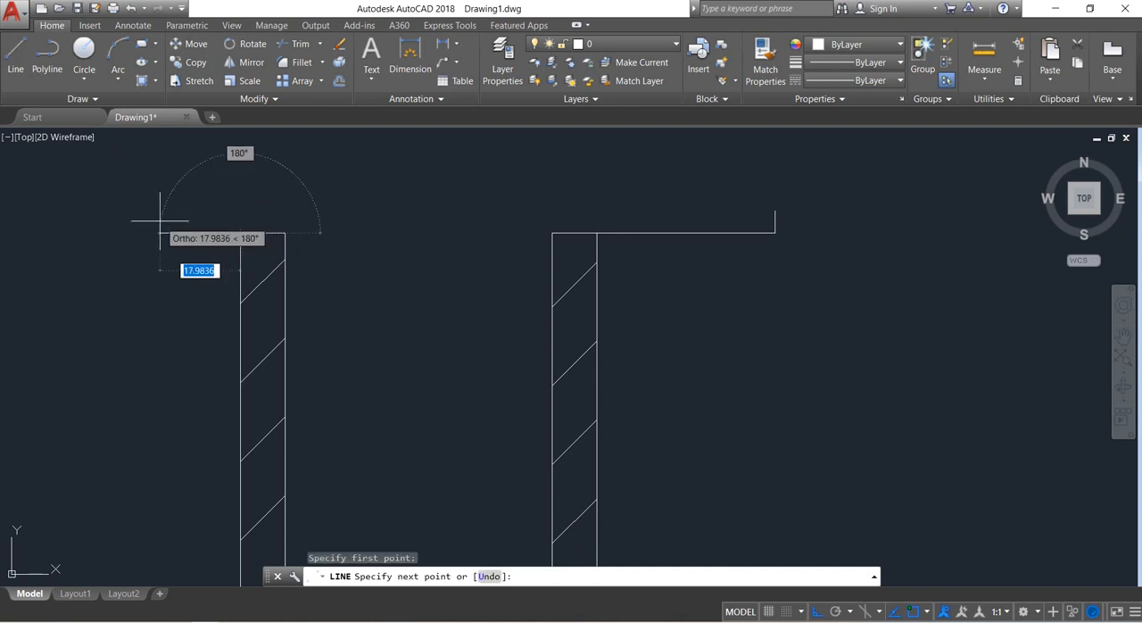
{"action": "type", "text": "40"}
{"action": "key", "text": "Return"}
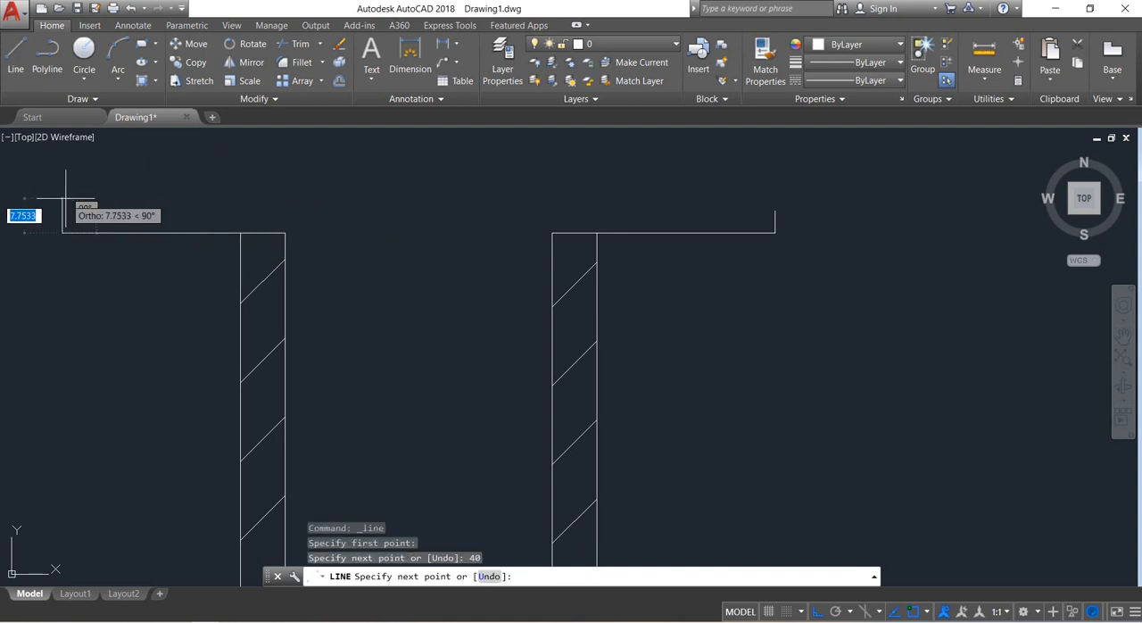
{"action": "type", "text": "5"}
{"action": "key", "text": "Return"}
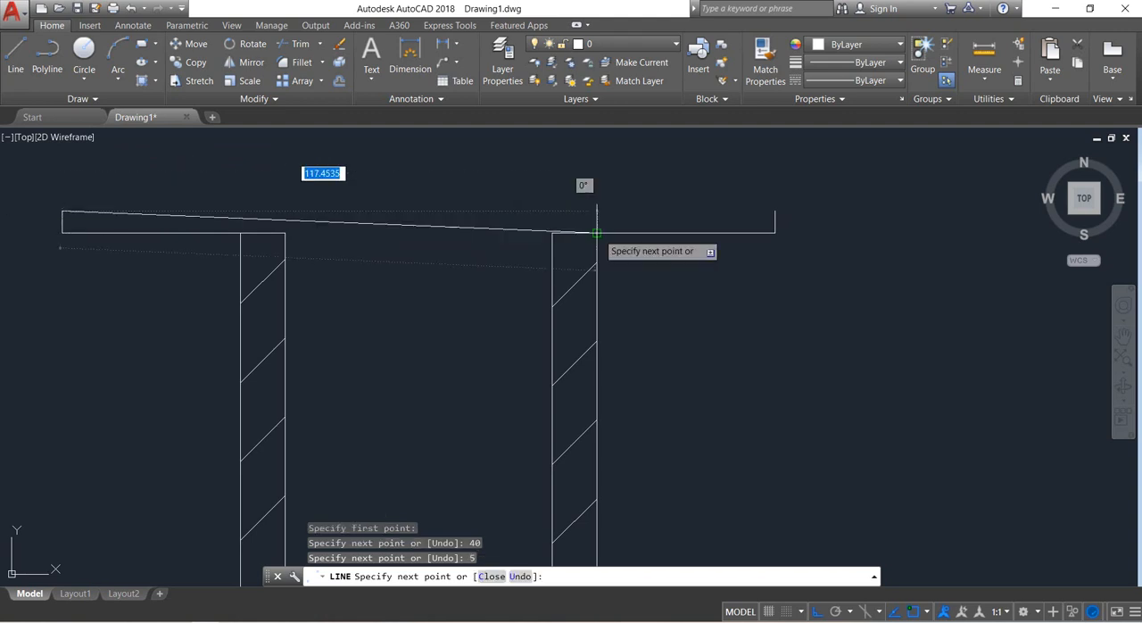
Join the ends of both 5-unit flange edges with a horizontal line and close the underside across the pipe opening.
{"action": "left_click", "coordinate": [775, 214]}
{"action": "right_click", "coordinate": [774, 215]}
{"action": "left_click", "coordinate": [806, 220]}
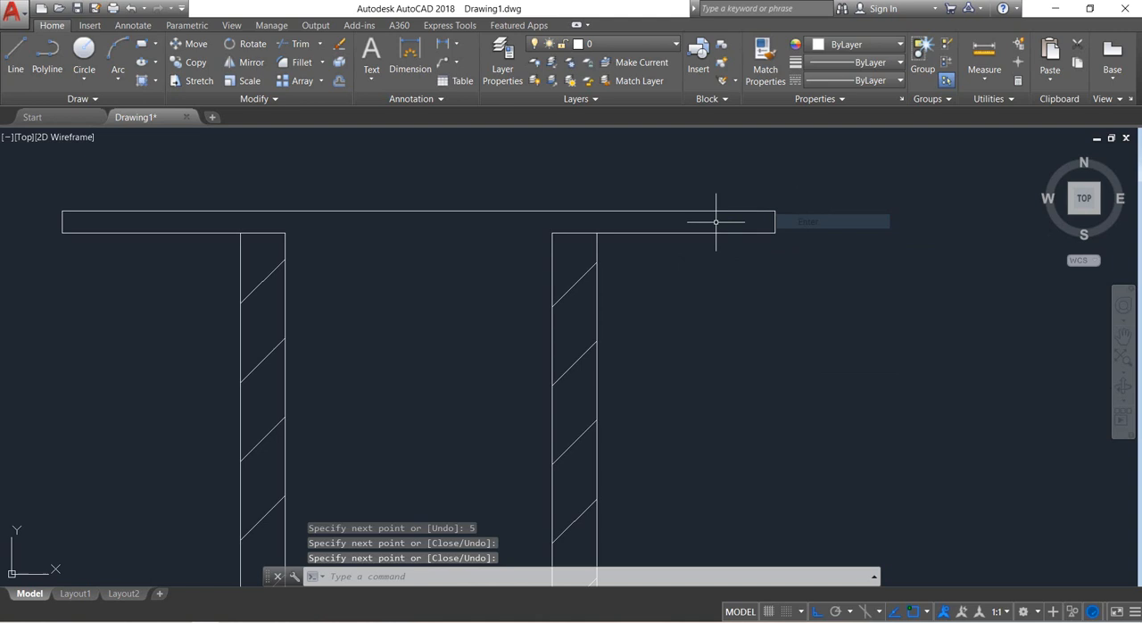
{"action": "left_click", "coordinate": [15, 55]}
{"action": "left_click", "coordinate": [284, 233]}
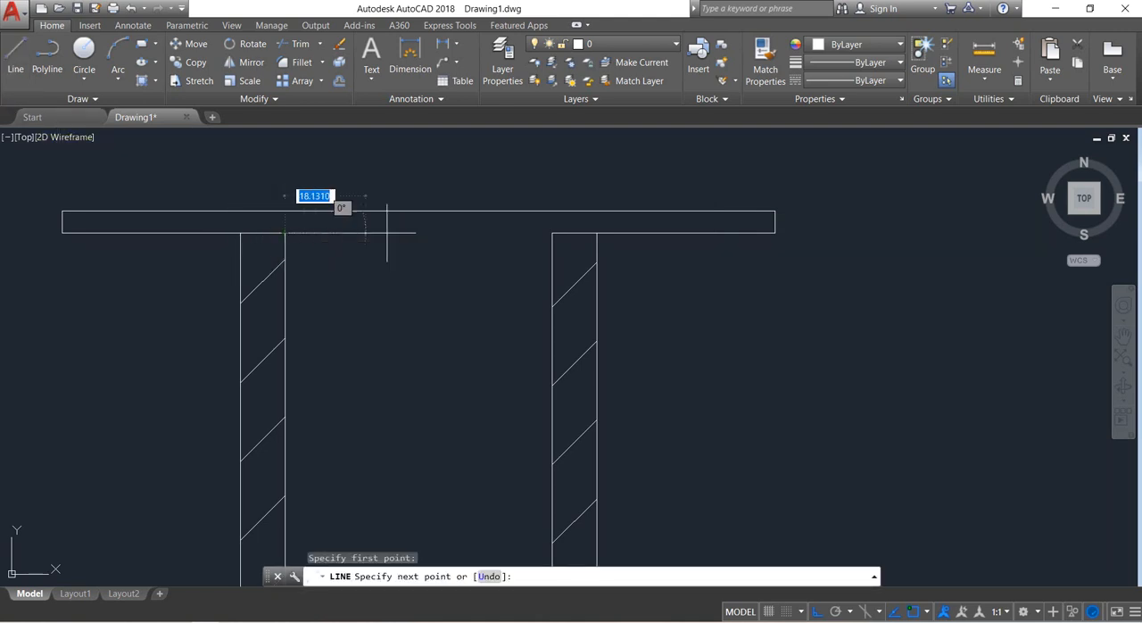
{"action": "left_click", "coordinate": [552, 233]}
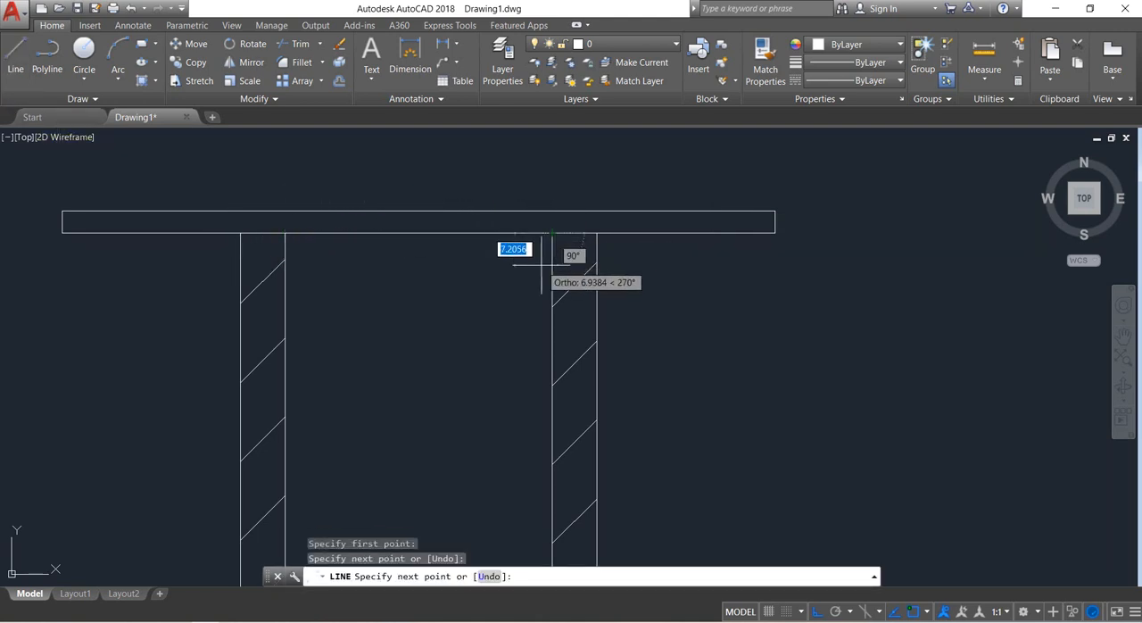
{"action": "key", "text": "Return"}
Draw a line 40 units up from the upper outer corner of the pipe's horizontal end, continuing 5 units to the right.
{"action": "scroll", "coordinate": [523, 276], "scroll_direction": "down", "scroll_amount": 6}
{"action": "scroll", "coordinate": [632, 380], "scroll_direction": "up", "scroll_amount": 2}
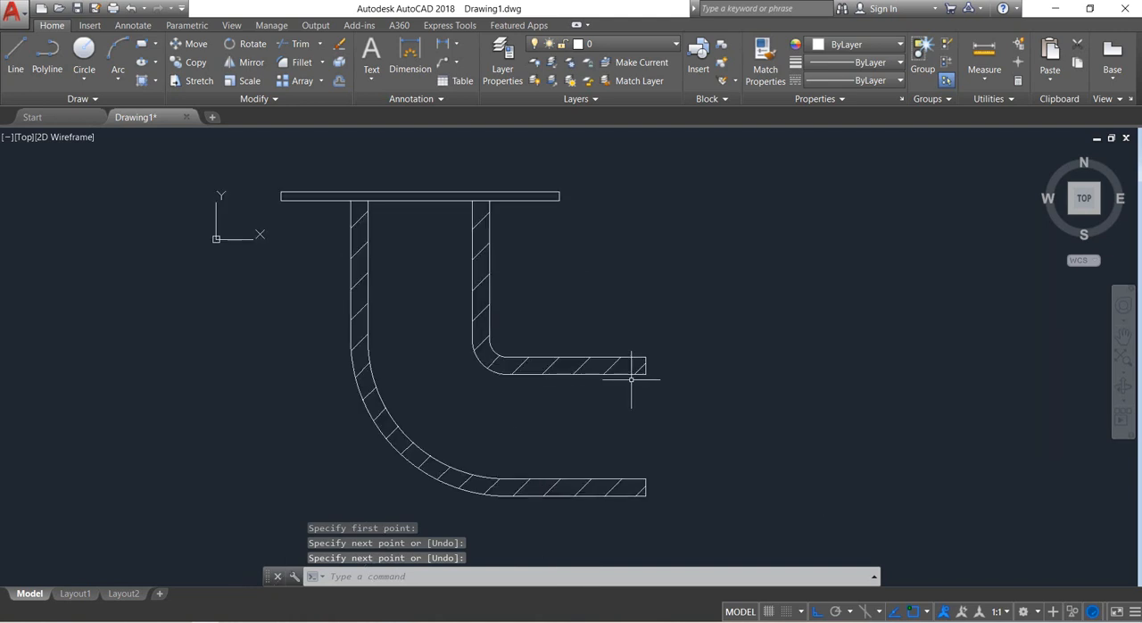
{"action": "middle_click_drag", "start_coordinate": [653, 411], "coordinate": [655, 405]}
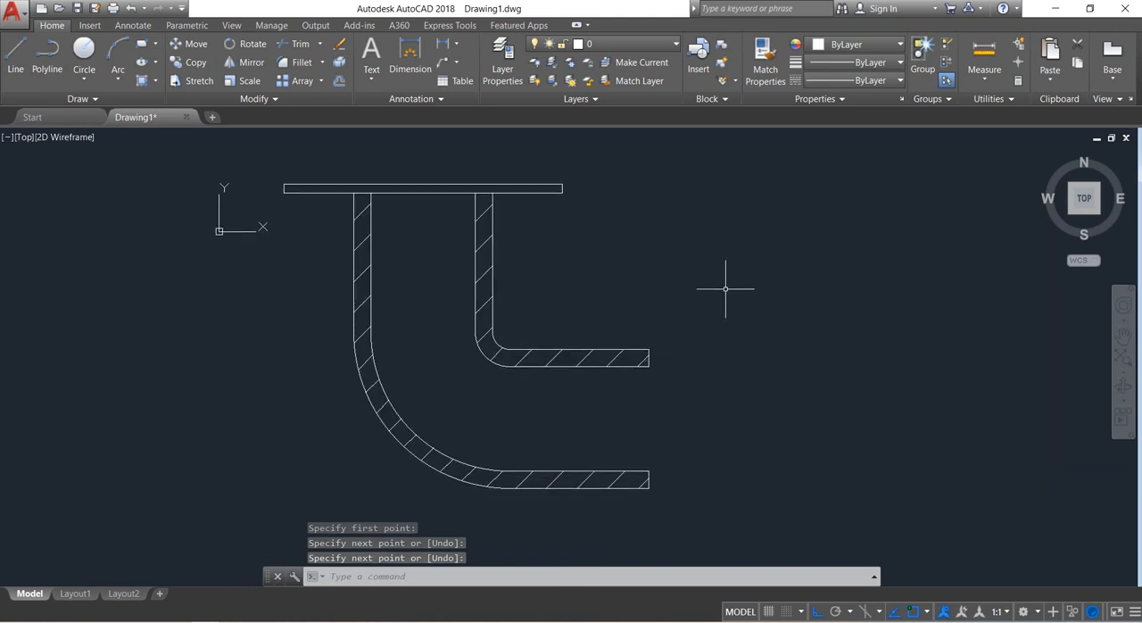
{"action": "left_click", "coordinate": [15, 55]}
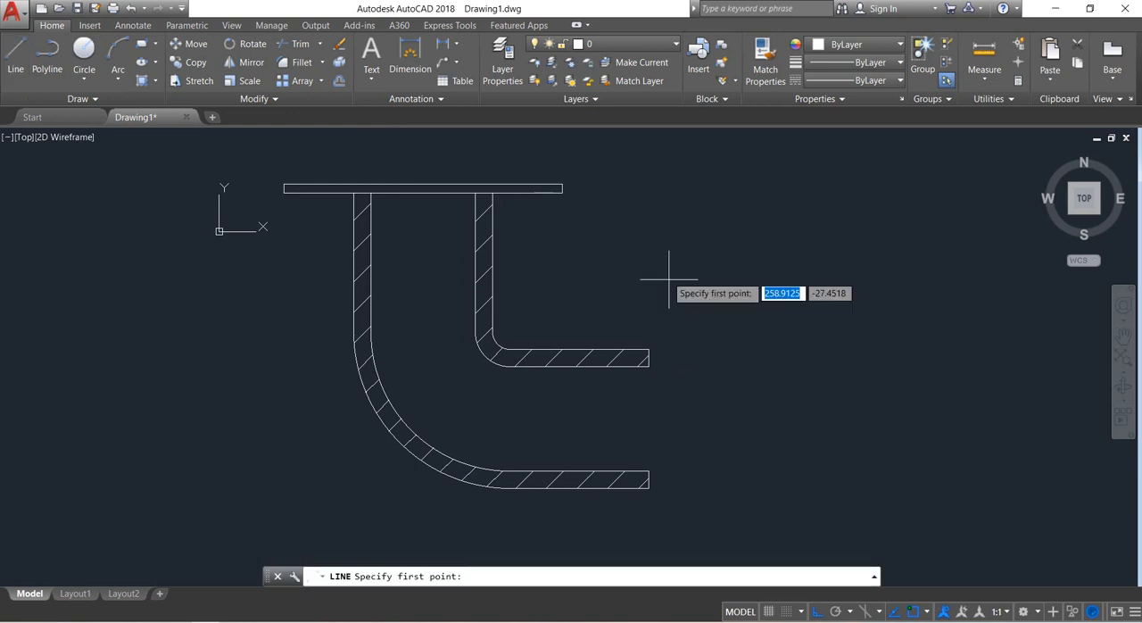
{"action": "left_click", "coordinate": [649, 350]}
{"action": "type", "text": "4"}
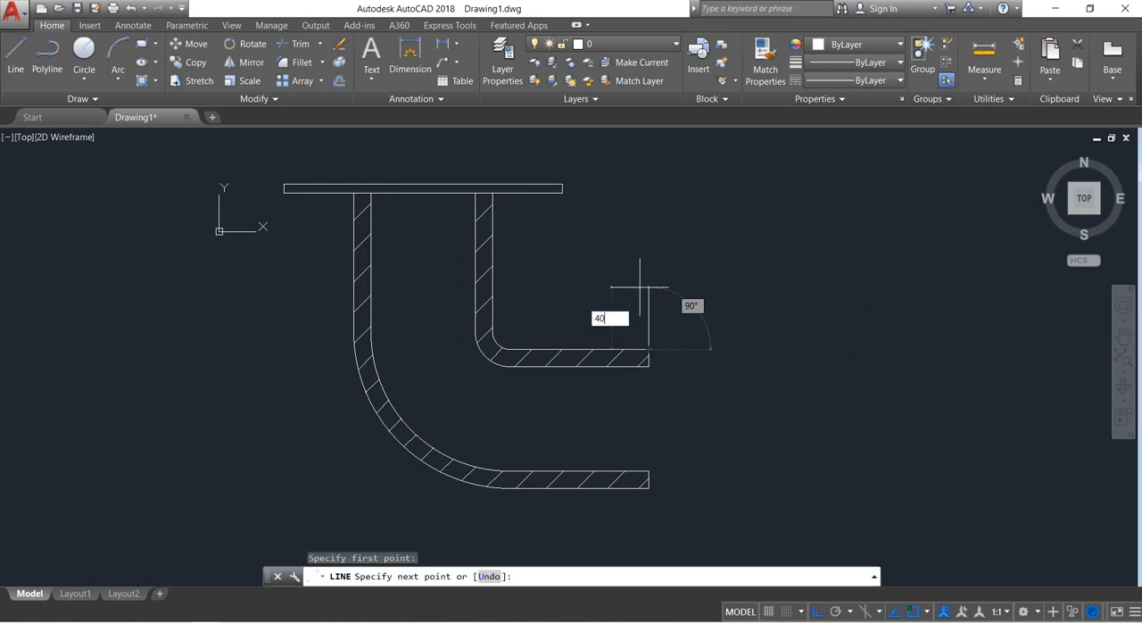
{"action": "type", "text": "0"}
{"action": "key", "text": "Return"}
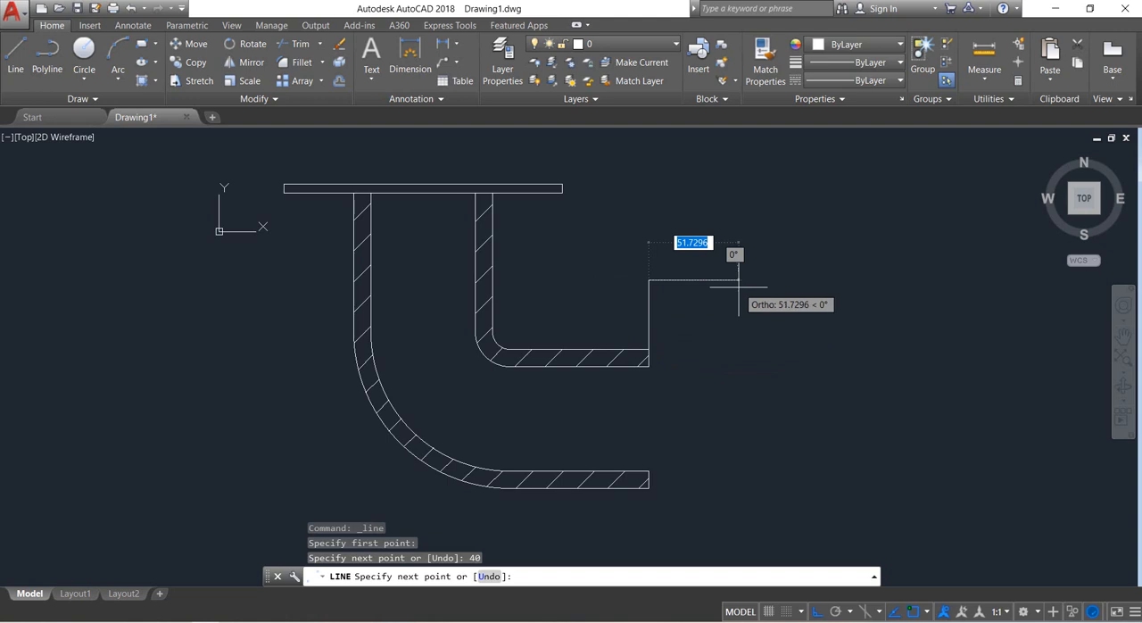
{"action": "type", "text": "5"}
{"action": "key", "text": "Return"}
{"action": "key", "text": "Return"}
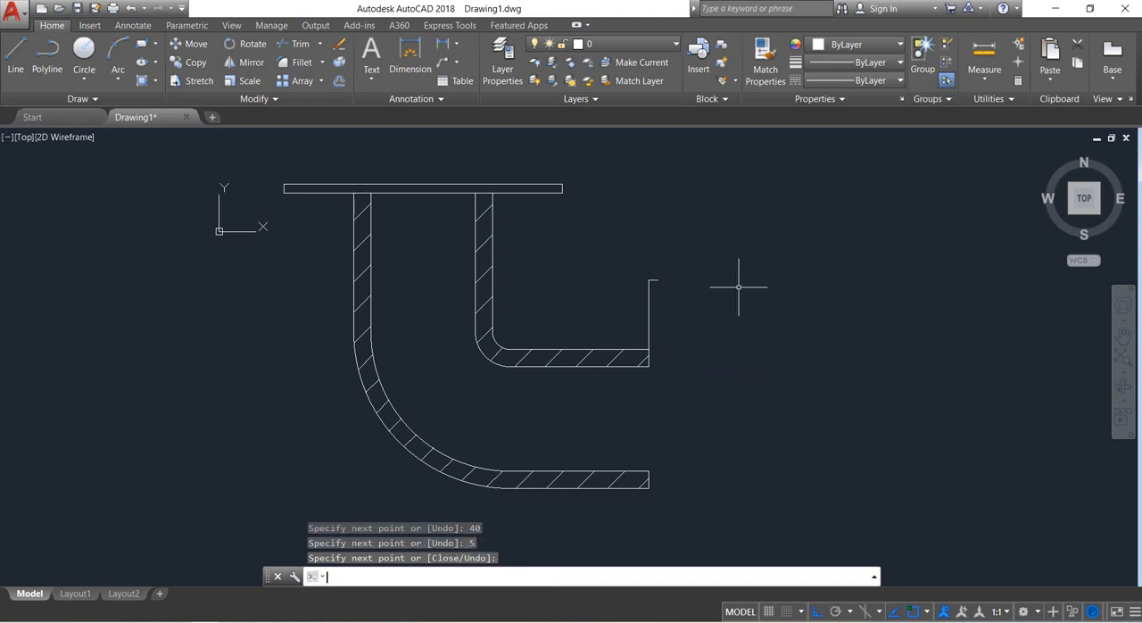
Draw a line 40 units down from the horizontal end's lowest corner, 5 units right, and up to the other 5-unit edge's end.
{"action": "left_click", "coordinate": [15, 58]}
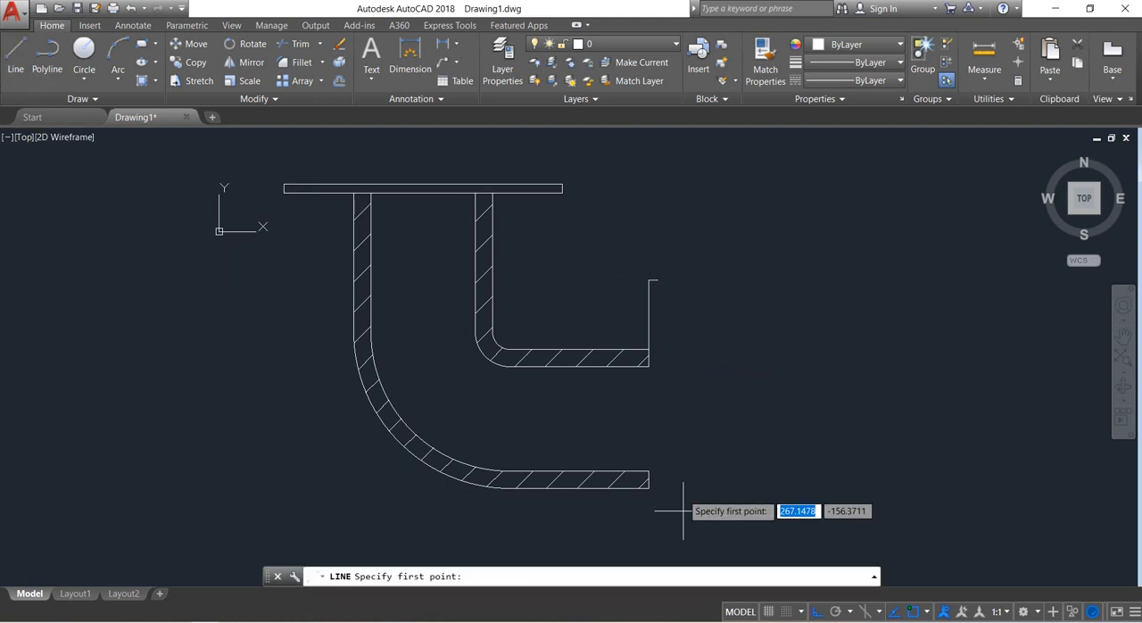
{"action": "left_click", "coordinate": [649, 488]}
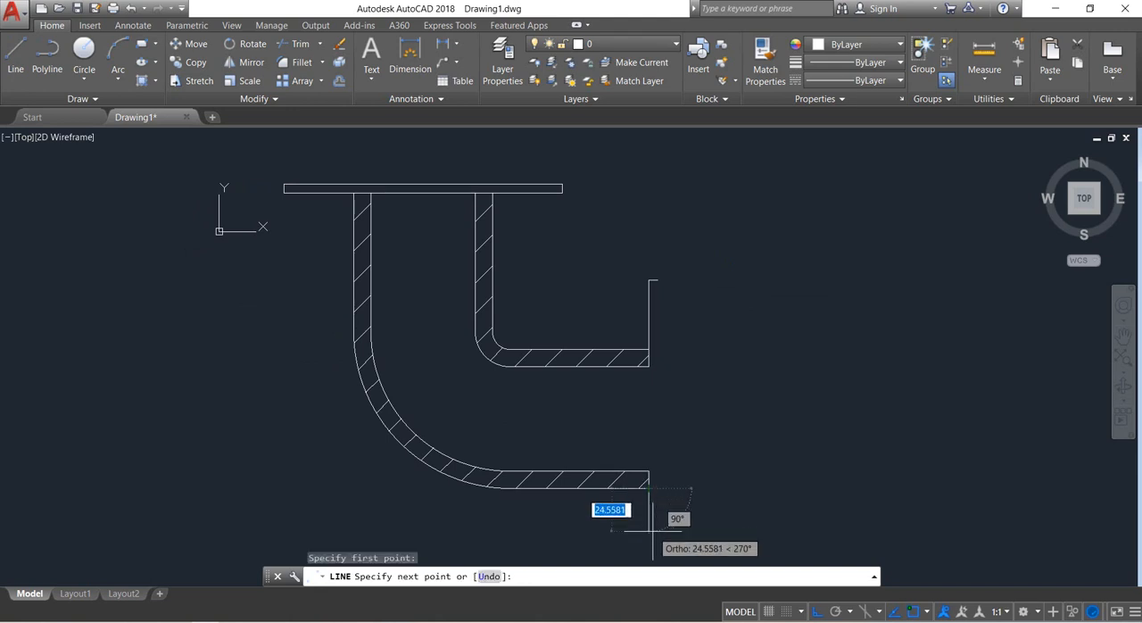
{"action": "type", "text": "40"}
{"action": "key", "text": "Return"}
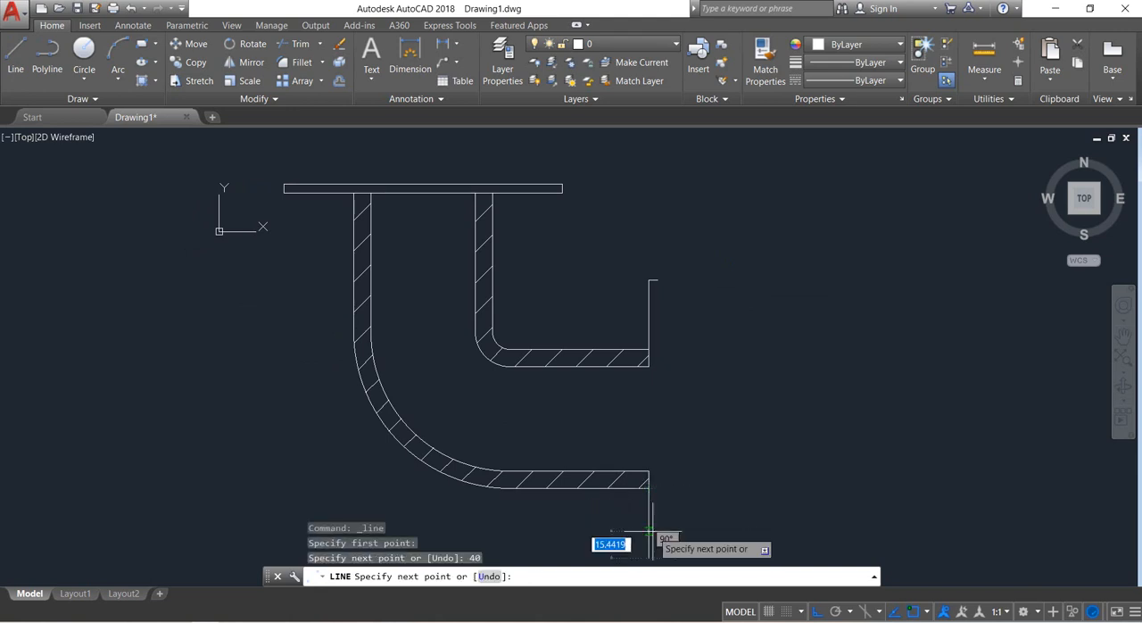
{"action": "type", "text": "5"}
{"action": "key", "text": "Return"}
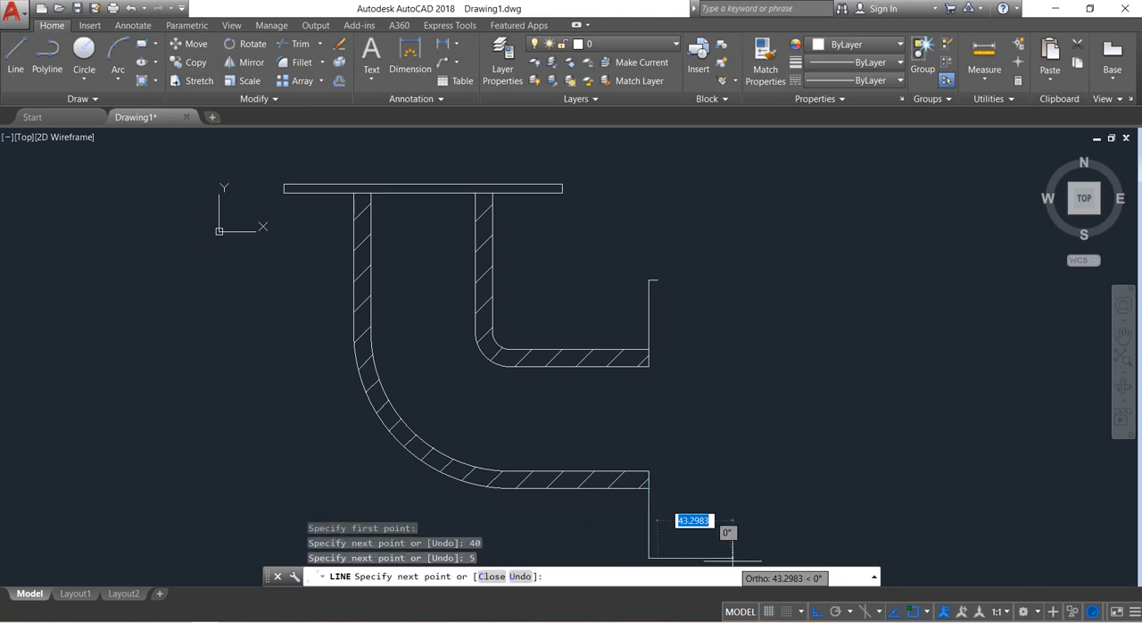
{"action": "left_click", "coordinate": [658, 281]}
{"action": "right_click", "coordinate": [658, 280]}
{"action": "left_click", "coordinate": [714, 290]}
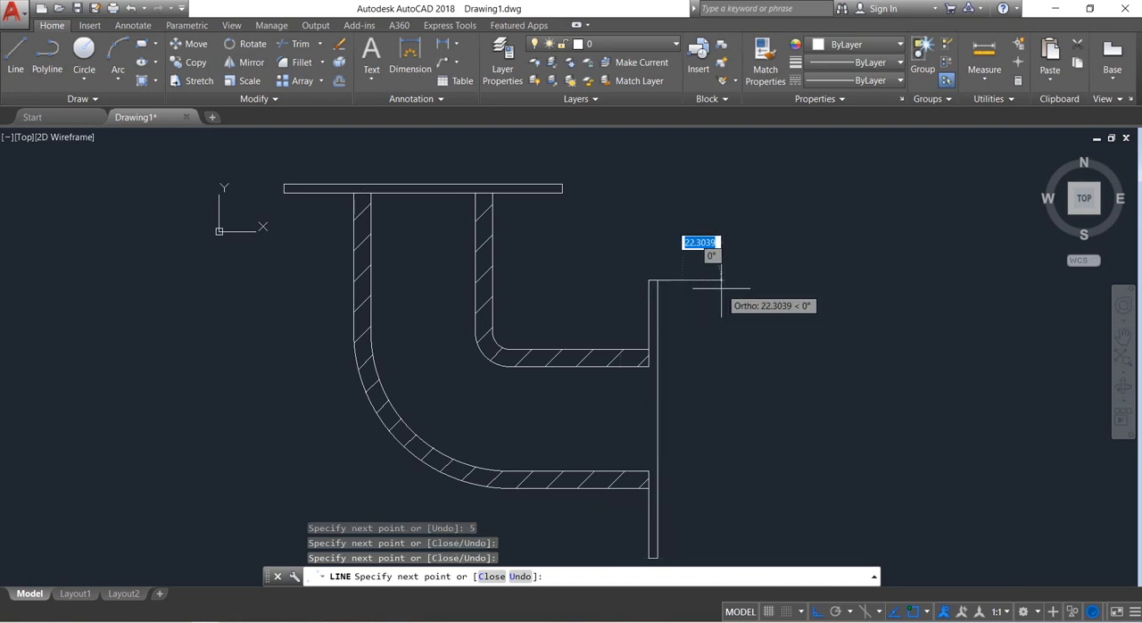
{"action": "key", "text": "Return"}
Delete the stray horizontal segment extending from the upper end of the vertical flange.
{"action": "left_click", "coordinate": [693, 296]}
{"action": "left_click", "coordinate": [677, 264]}
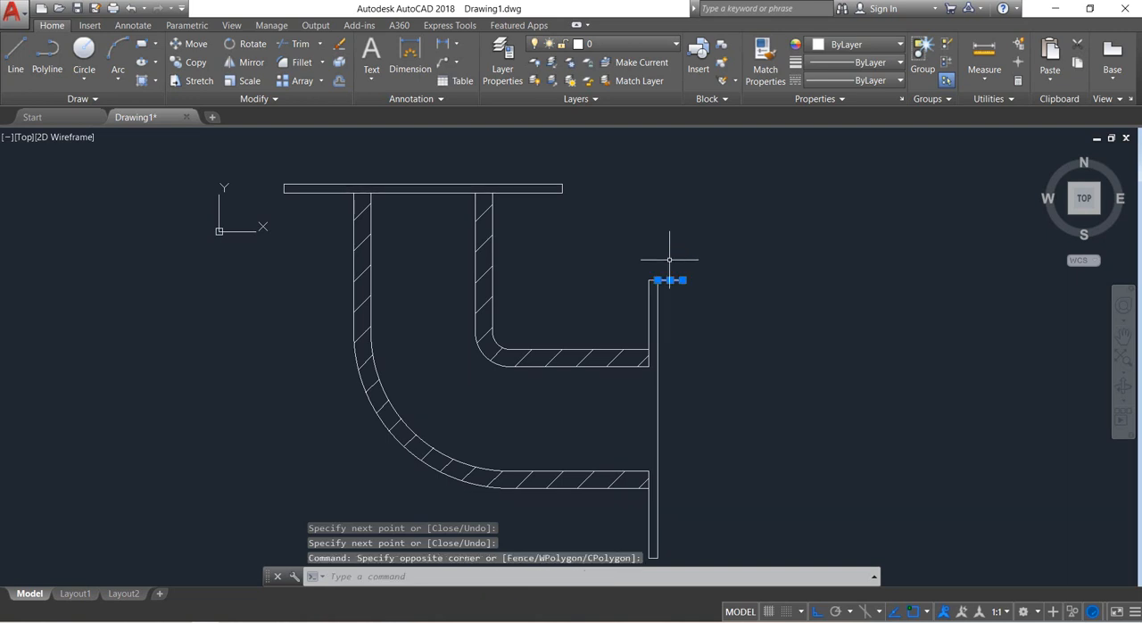
{"action": "key", "text": "Delete"}
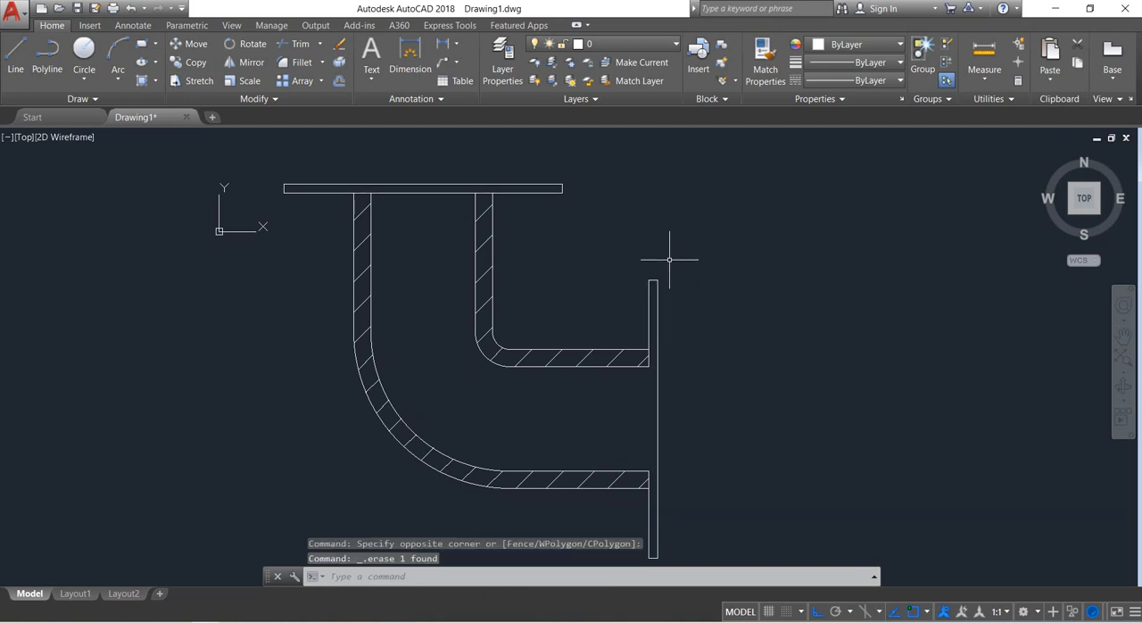
Draw a vertical line across the horizontal pipe's opening, joining its inner wall corners to close the vertical flange's inner edge.
{"action": "left_click", "coordinate": [16, 55]}
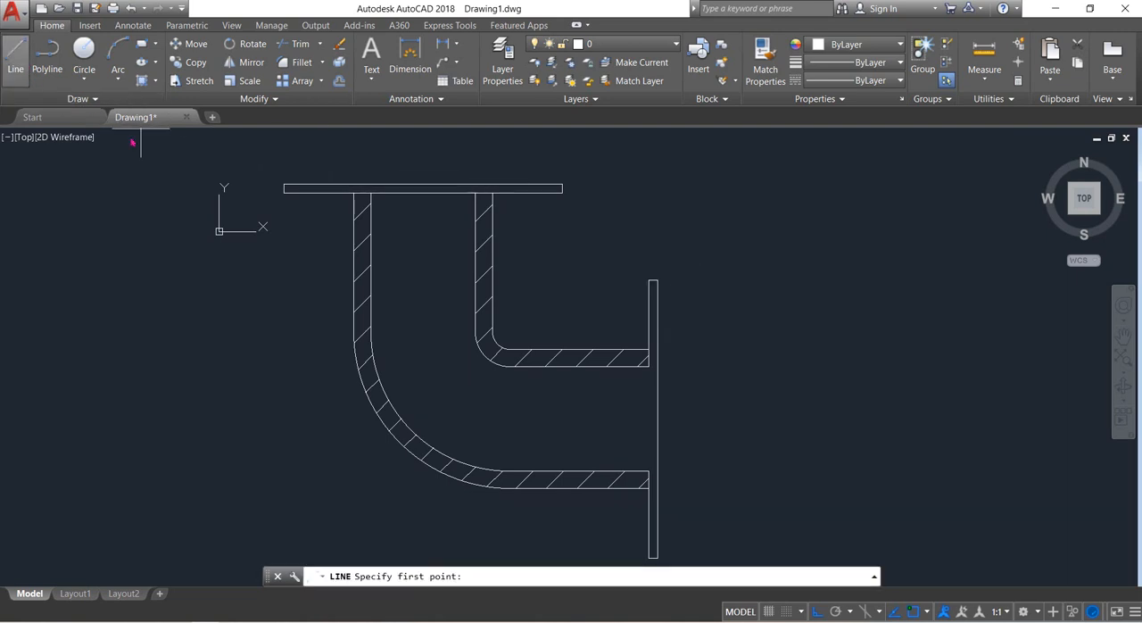
{"action": "left_click", "coordinate": [649, 470]}
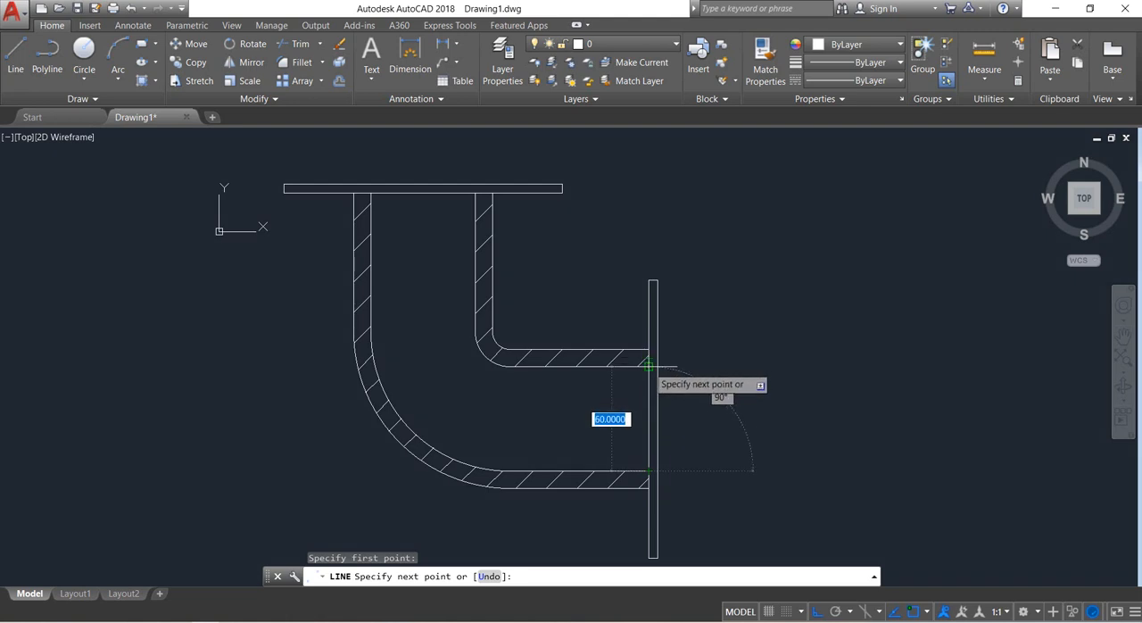
{"action": "left_click", "coordinate": [648, 366]}
{"action": "right_click", "coordinate": [655, 366]}
{"action": "left_click", "coordinate": [682, 377]}
{"action": "middle_click_drag", "start_coordinate": [738, 370], "coordinate": [747, 346]}
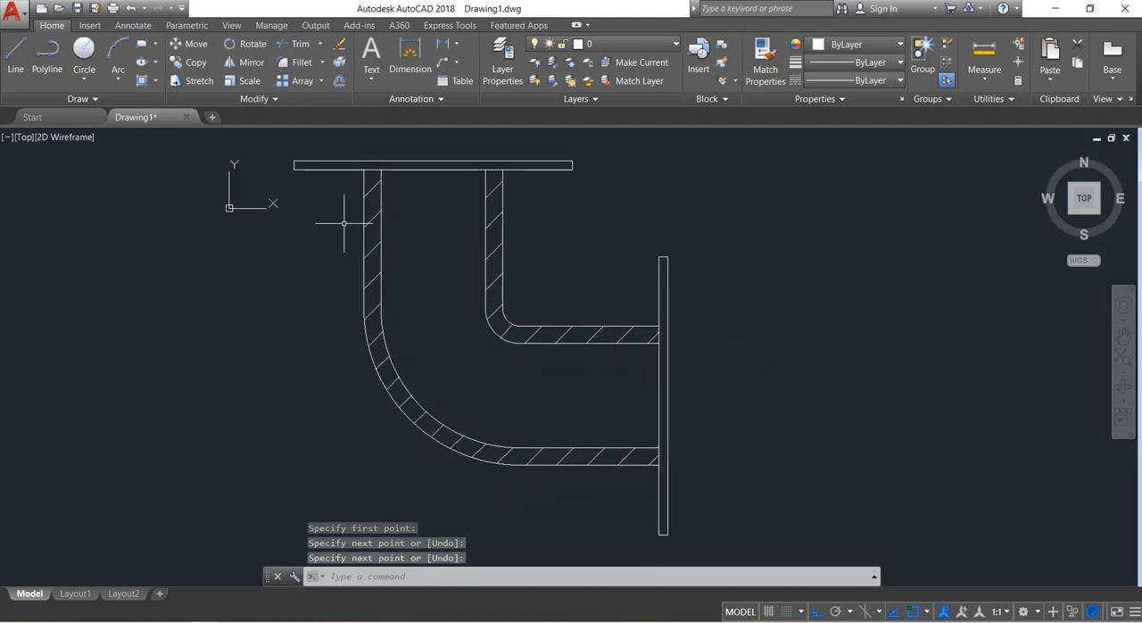
Hatch the interiors of the vertical and horizontal flanges with the ANSI31 pattern.
{"action": "left_click", "coordinate": [143, 80]}
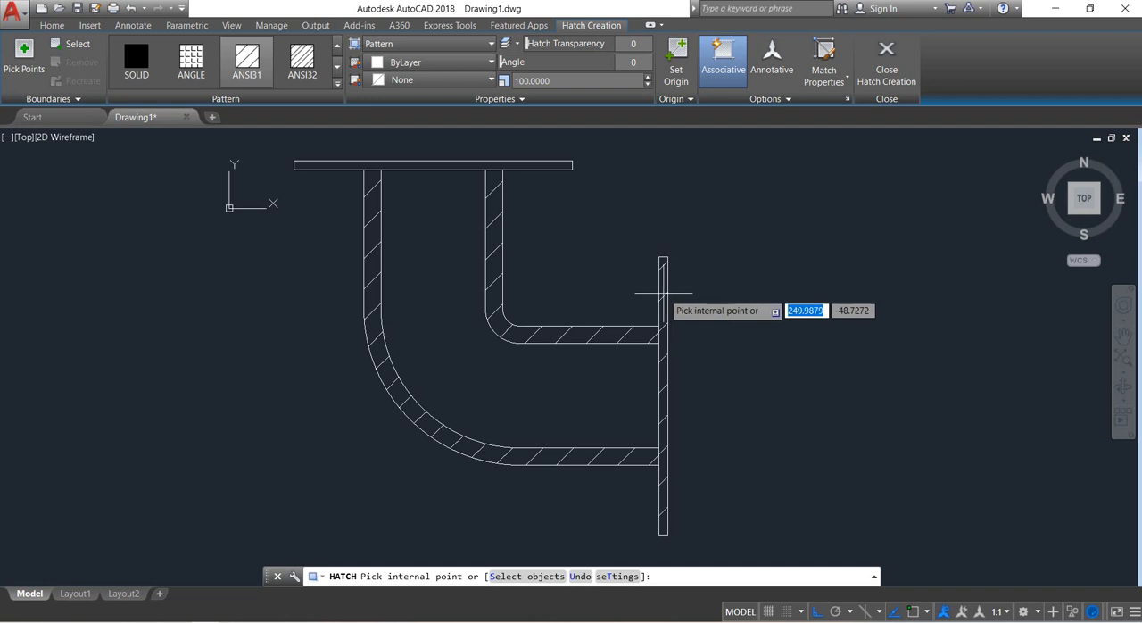
{"action": "left_click", "coordinate": [663, 291]}
{"action": "left_click", "coordinate": [548, 164]}
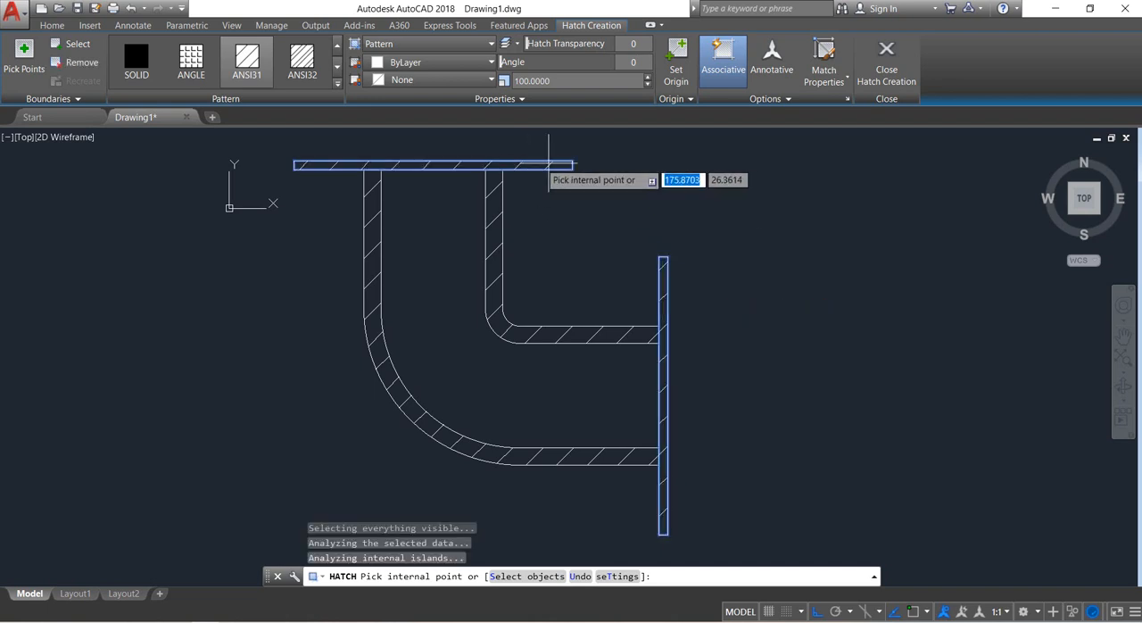
{"action": "key", "text": "Return"}
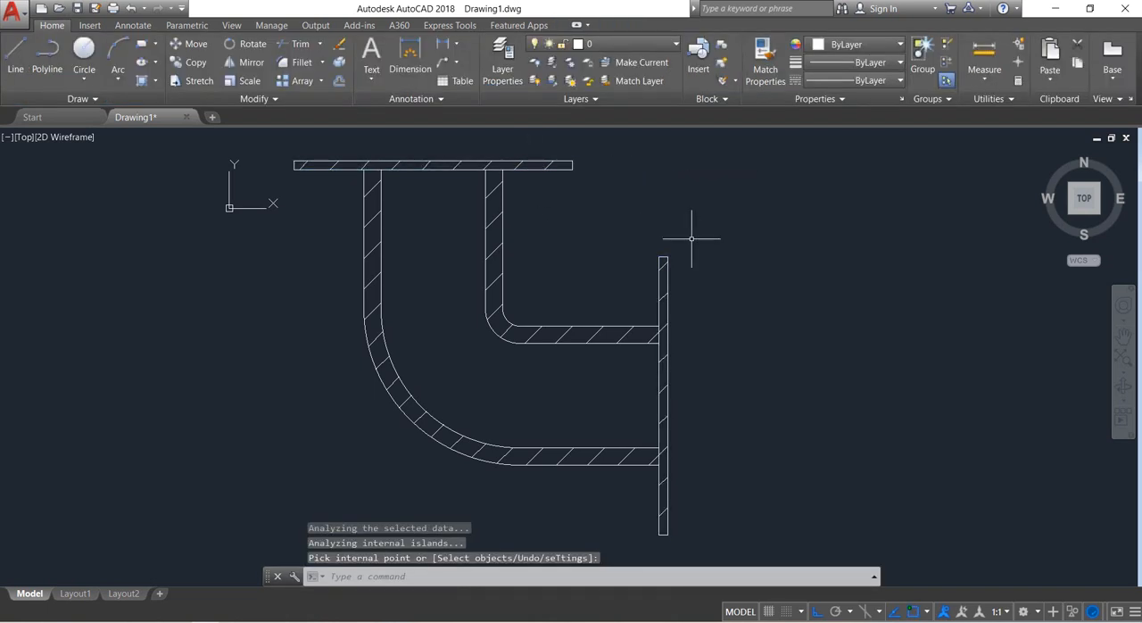
Add a linear dimension for the vertical flange's full height, placed outside its outer face.
{"action": "mouse_move", "coordinate": [700, 241]}
{"action": "middle_mouse_down"}
{"action": "mouse_move", "coordinate": [722, 271]}
{"action": "mouse_move", "coordinate": [782, 276]}
{"action": "middle_mouse_up"}
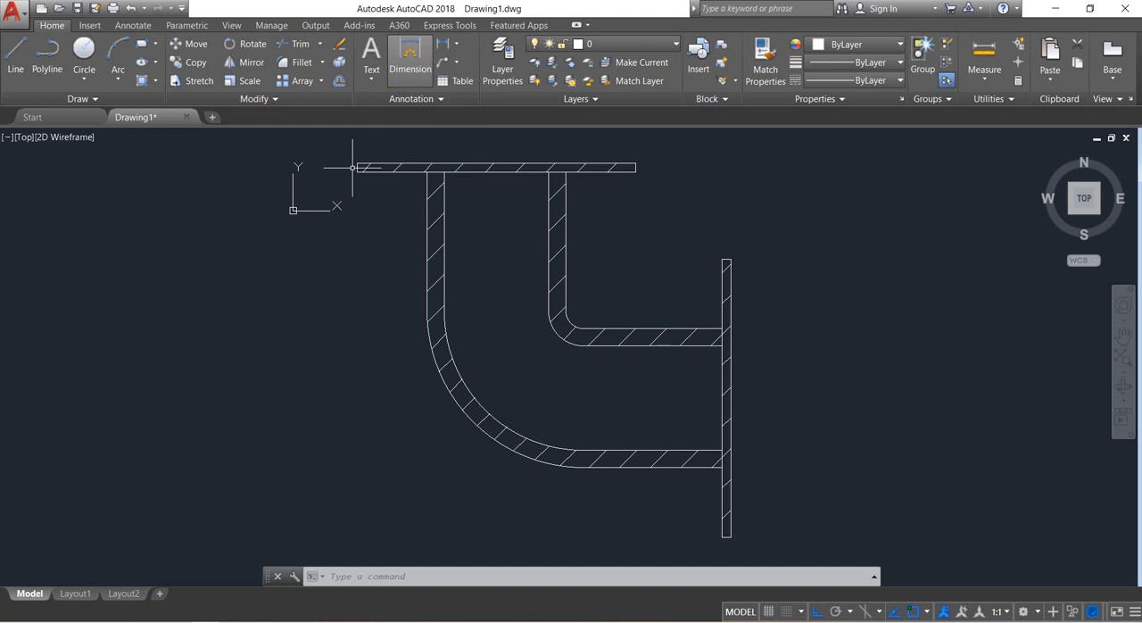
{"action": "left_click", "coordinate": [459, 45]}
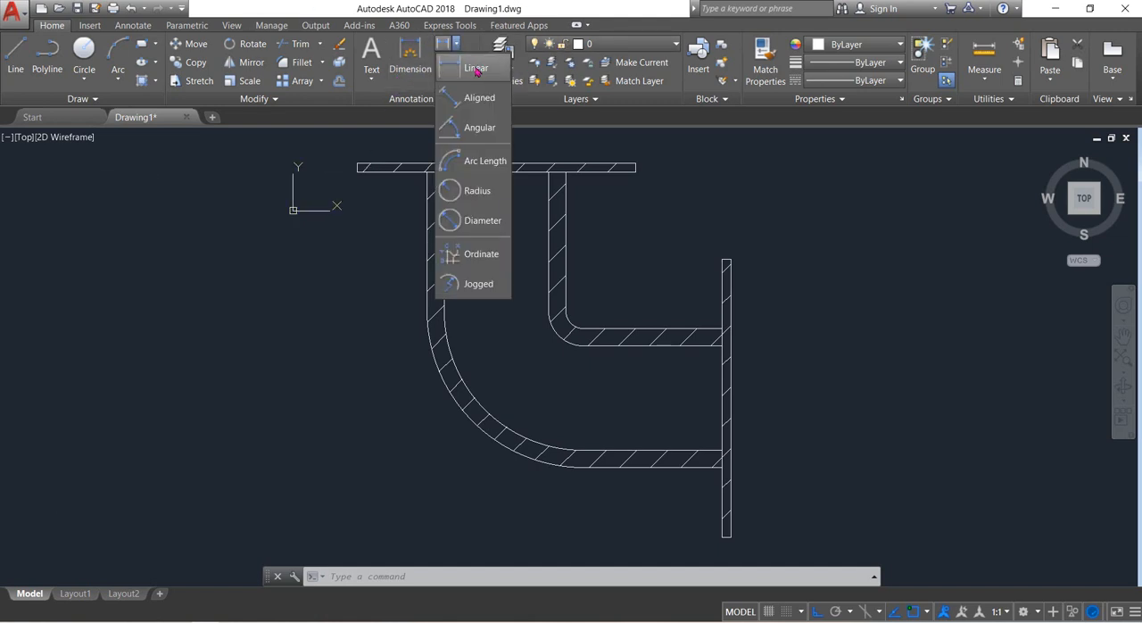
{"action": "left_click", "coordinate": [478, 71]}
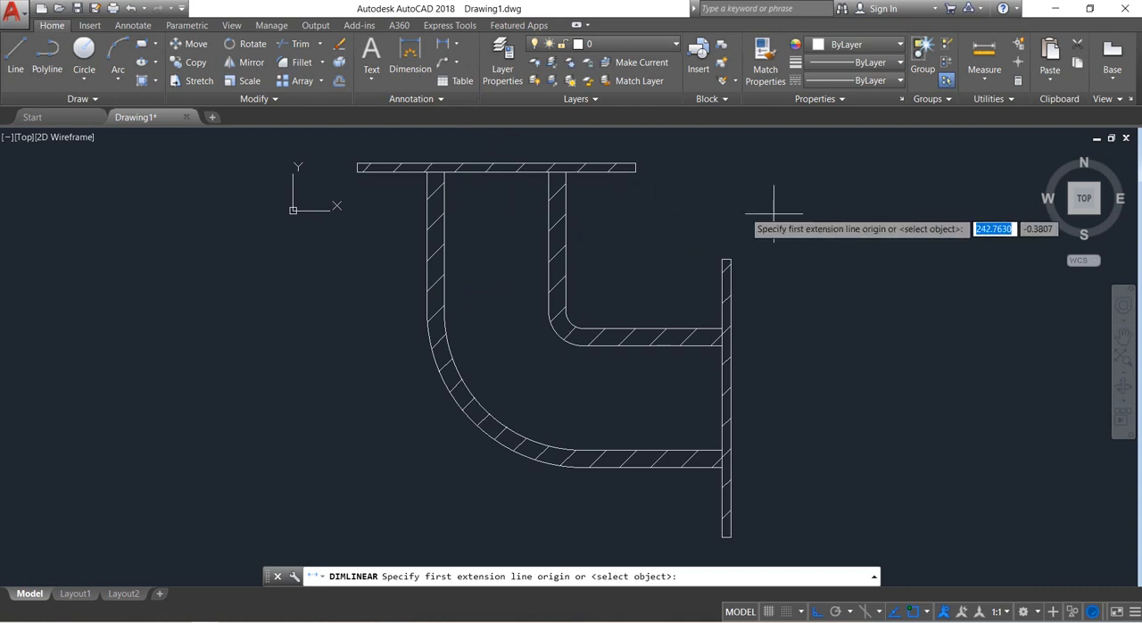
{"action": "left_click", "coordinate": [730, 260]}
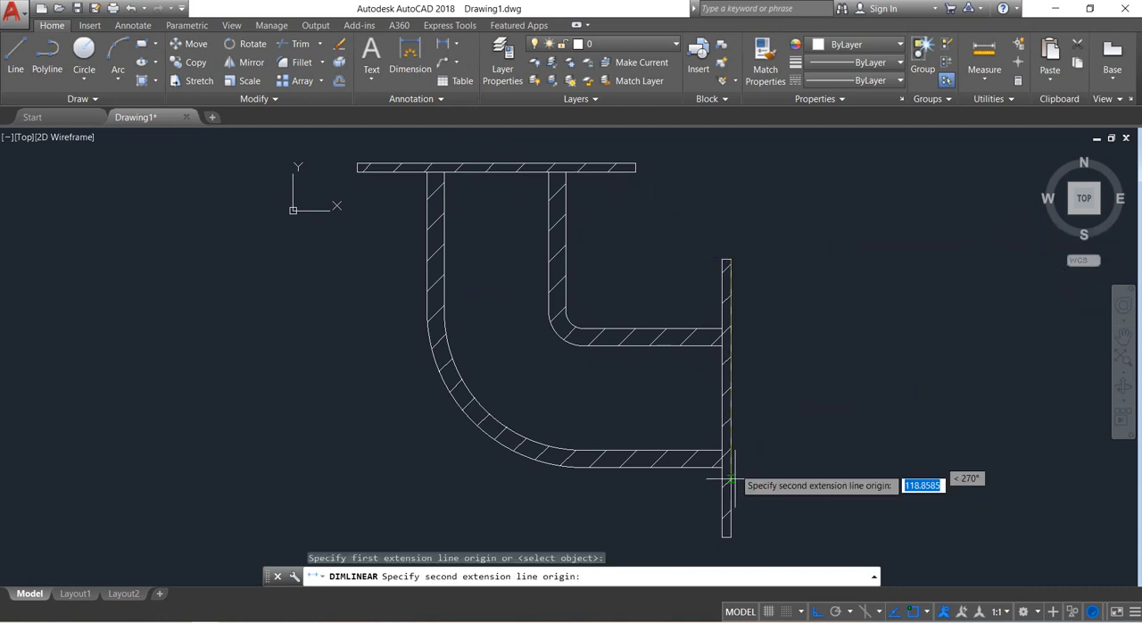
{"action": "left_click", "coordinate": [728, 535]}
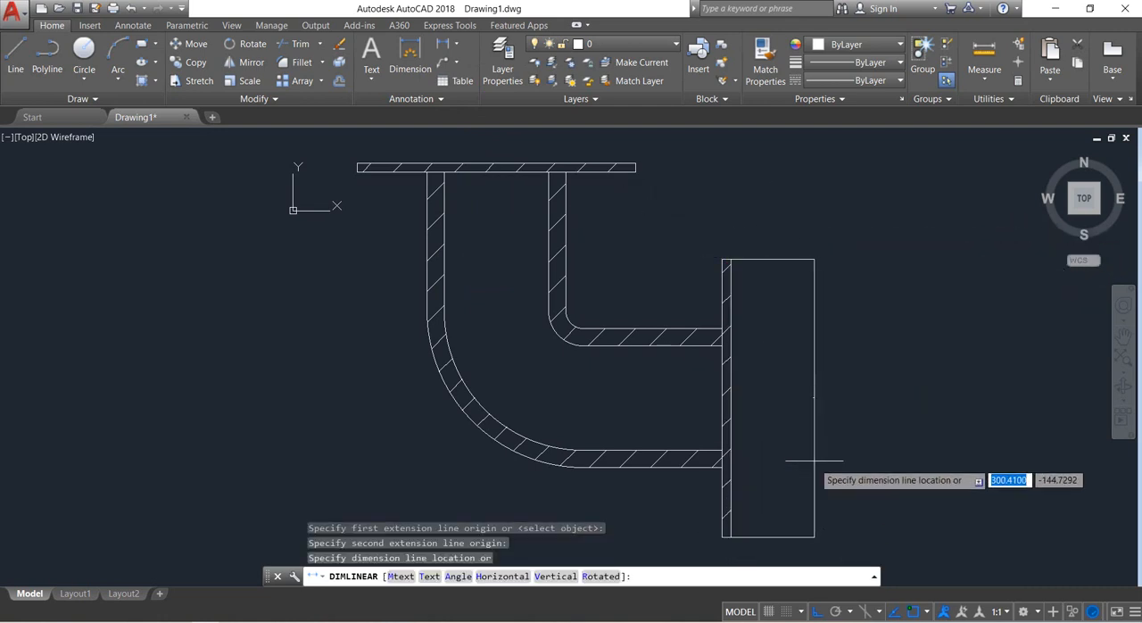
{"action": "left_click", "coordinate": [806, 417]}
Set the Standard dimension style's text height to 10.
{"action": "scroll", "coordinate": [793, 398], "scroll_direction": "up", "scroll_amount": 2}
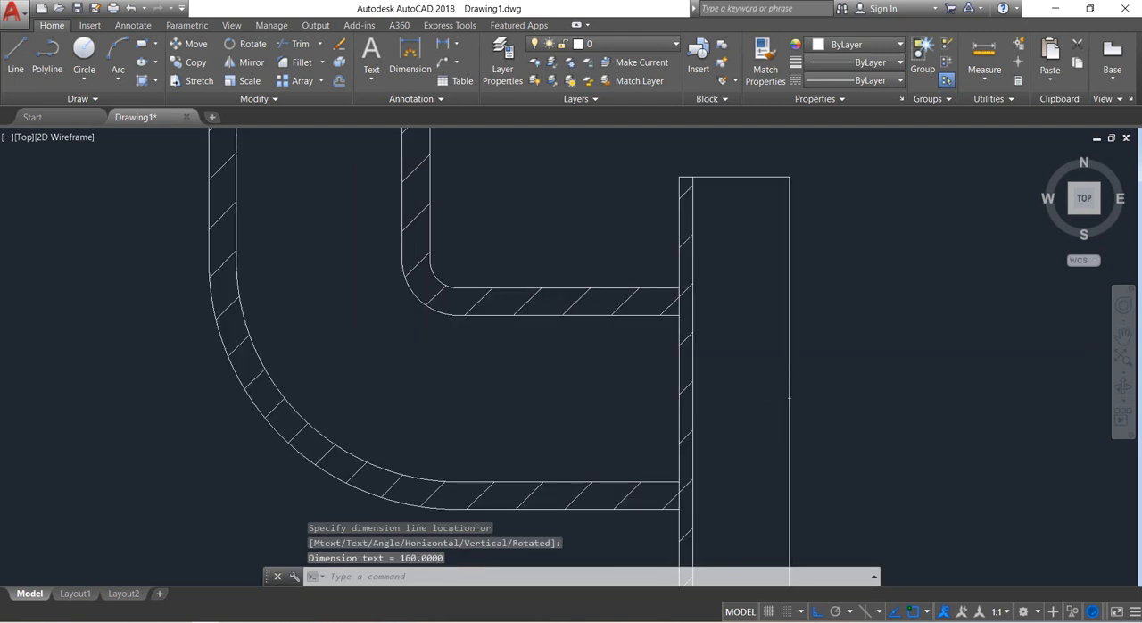
{"action": "scroll", "coordinate": [785, 386], "scroll_direction": "up", "scroll_amount": 3}
{"action": "scroll", "coordinate": [764, 458], "scroll_direction": "down", "scroll_amount": 3}
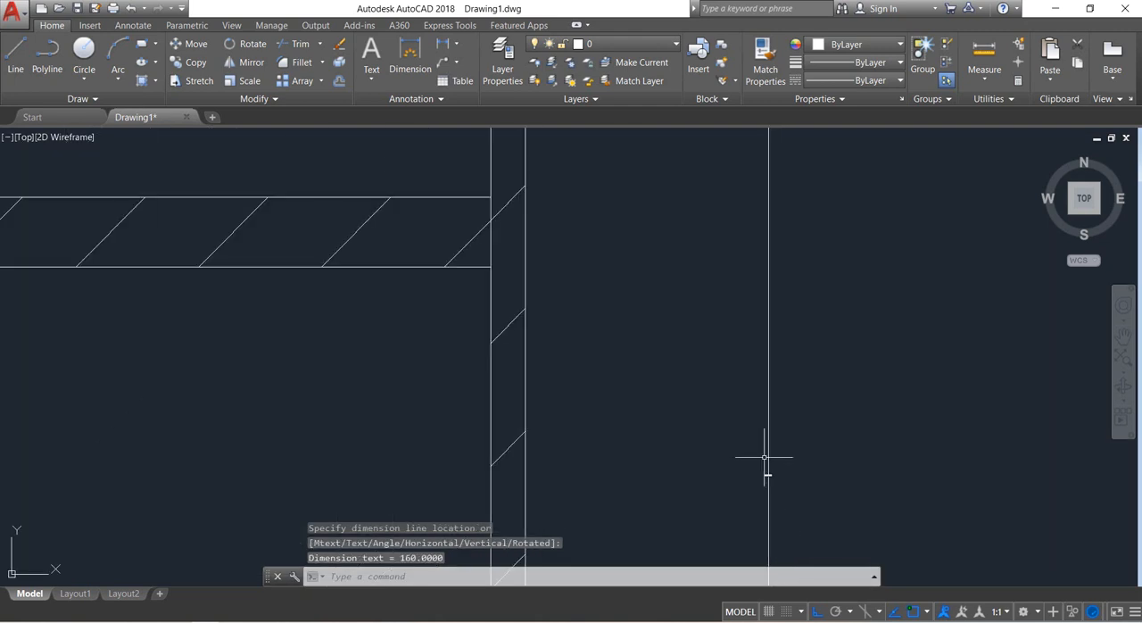
{"action": "scroll", "coordinate": [747, 437], "scroll_direction": "down", "scroll_amount": 1}
{"action": "scroll", "coordinate": [747, 438], "scroll_direction": "down", "scroll_amount": 2}
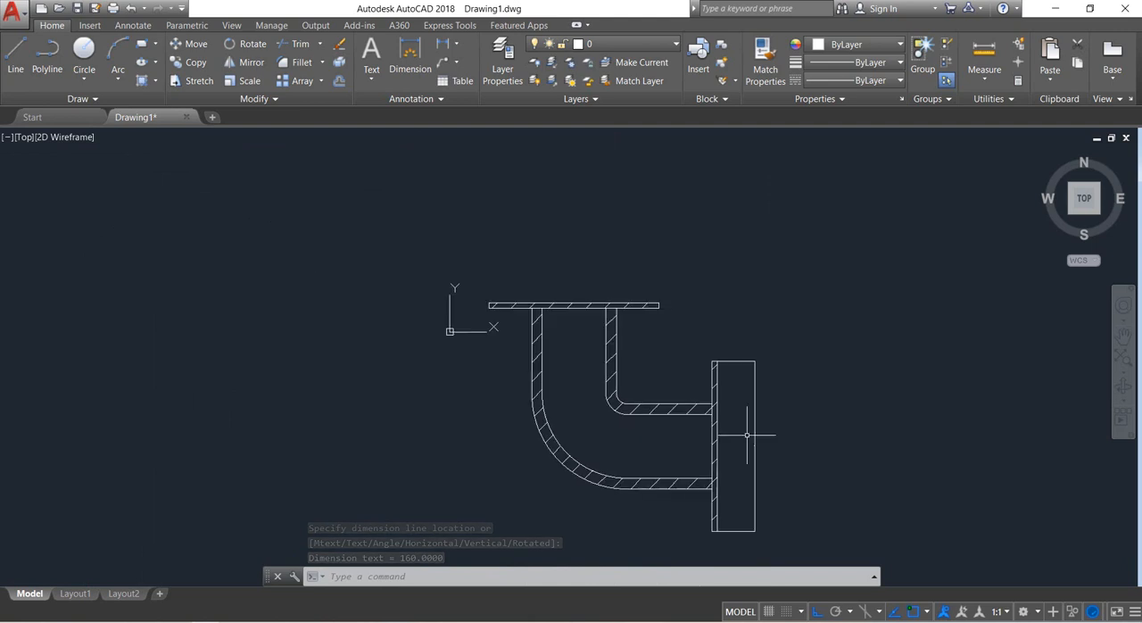
{"action": "middle_click_drag", "start_coordinate": [758, 430], "coordinate": [760, 384]}
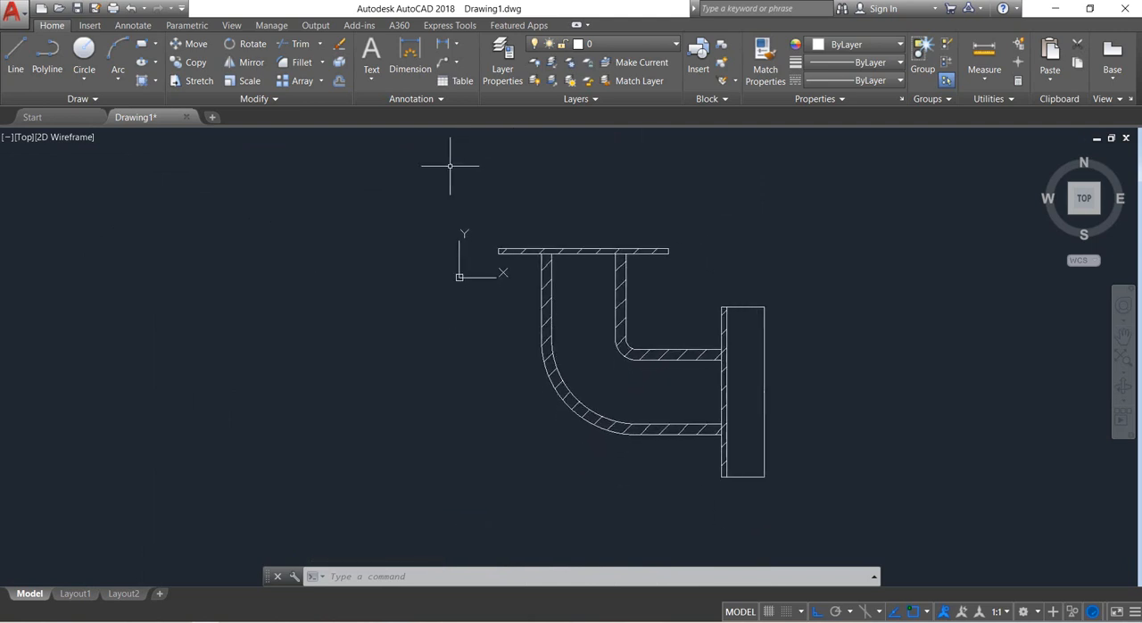
{"action": "scroll", "coordinate": [774, 400], "scroll_direction": "up", "scroll_amount": 2}
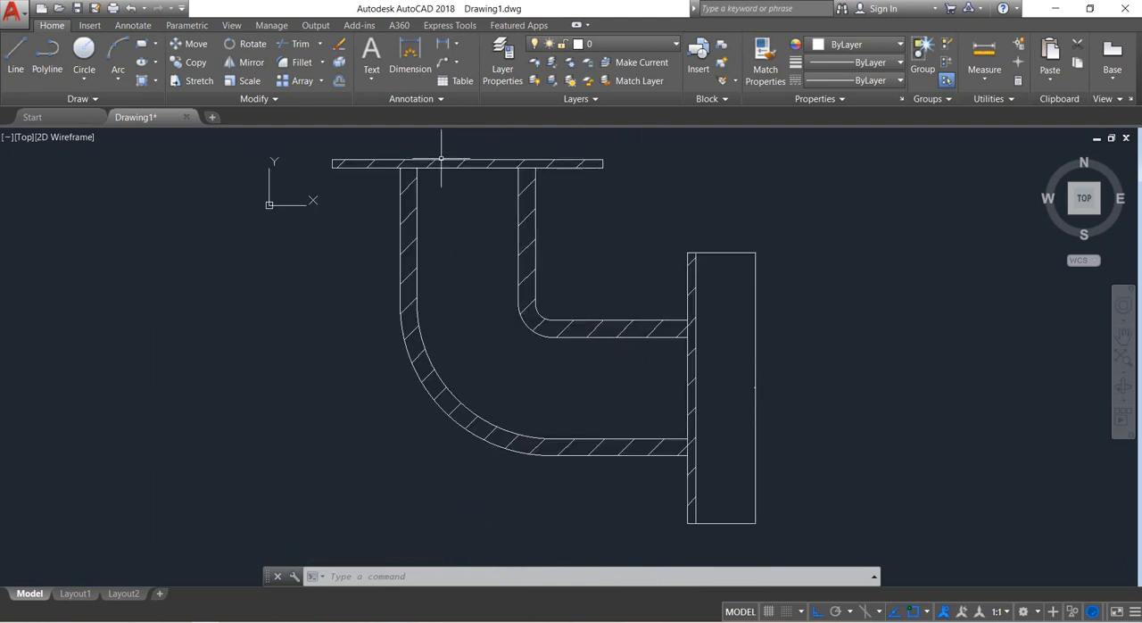
{"action": "left_click", "coordinate": [416, 100]}
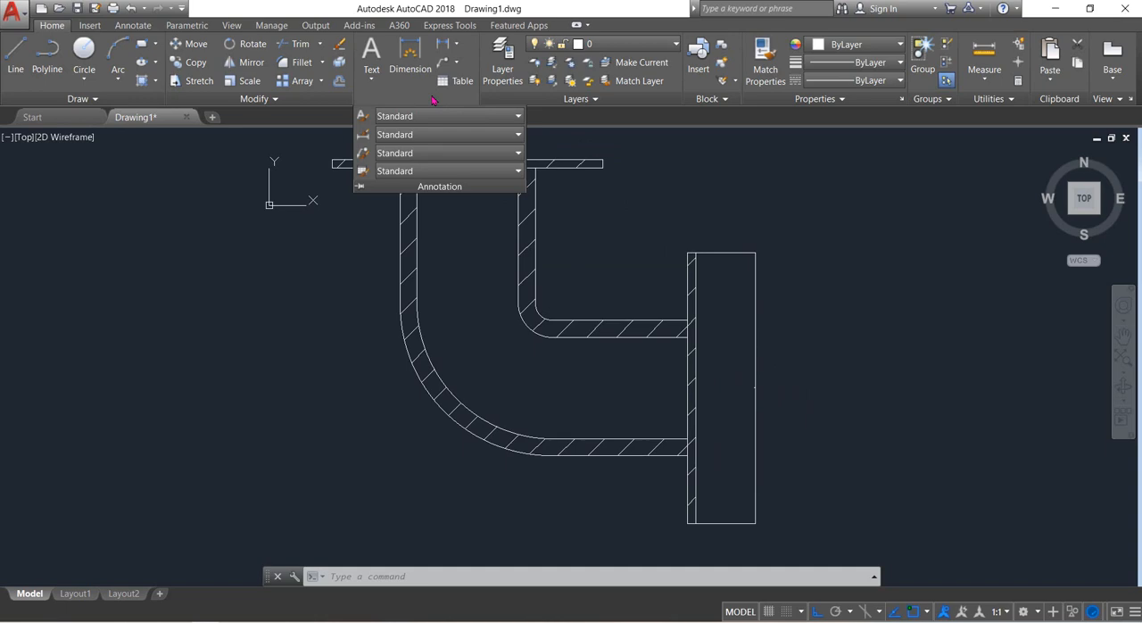
{"action": "left_click", "coordinate": [364, 136]}
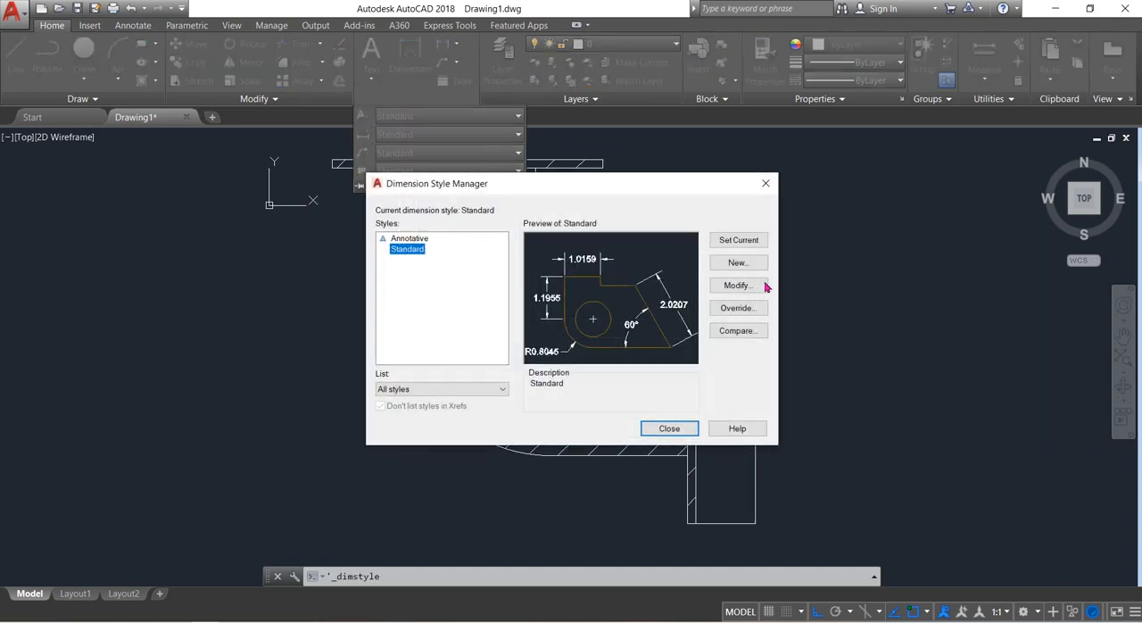
{"action": "left_click", "coordinate": [738, 285]}
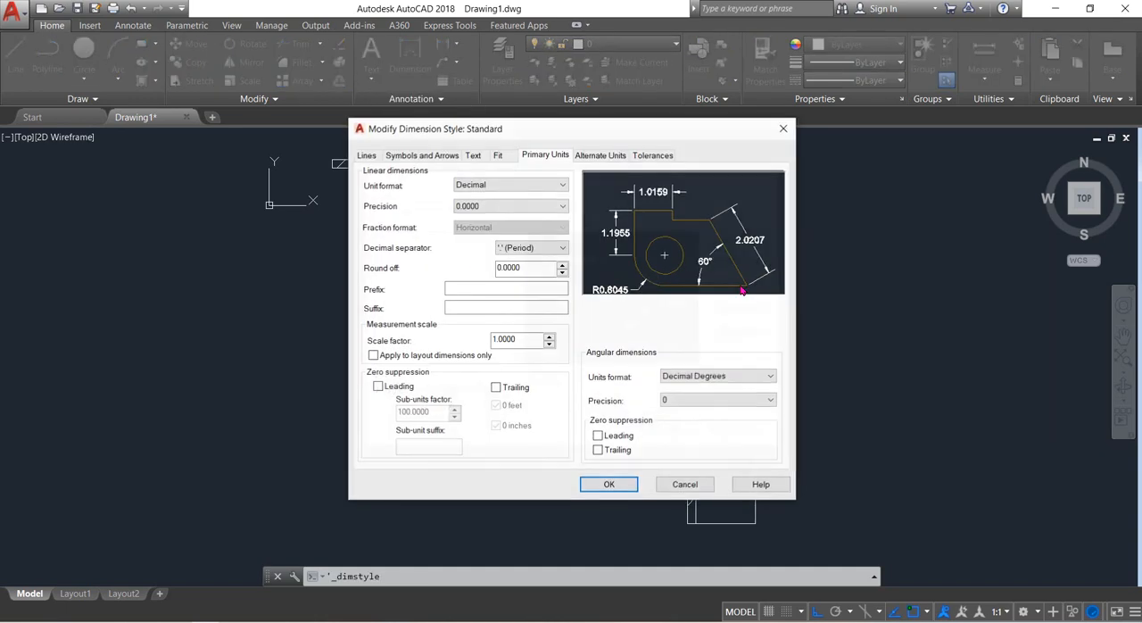
{"action": "left_click", "coordinate": [475, 156]}
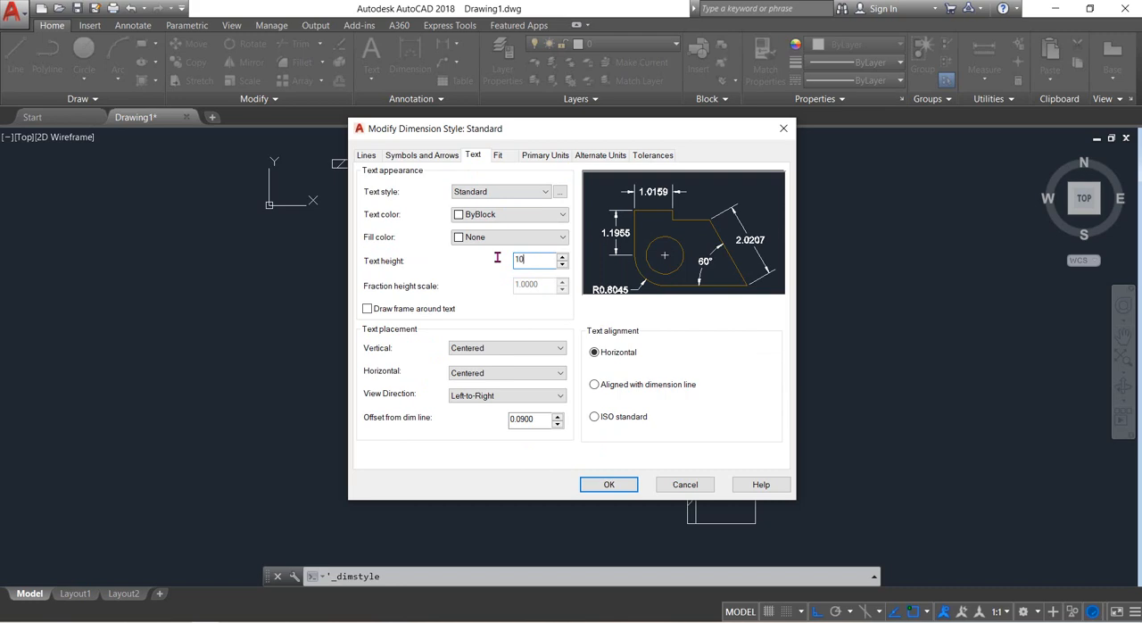
{"action": "key", "text": "Tab"}
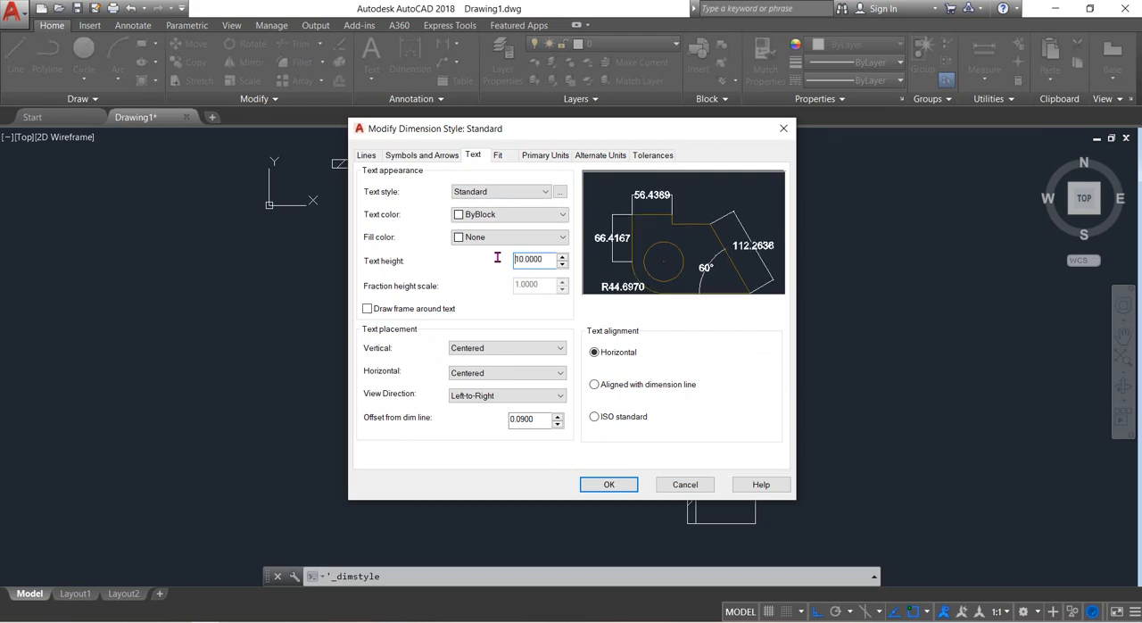
{"action": "left_click", "coordinate": [612, 485]}
{"action": "left_click", "coordinate": [662, 429]}
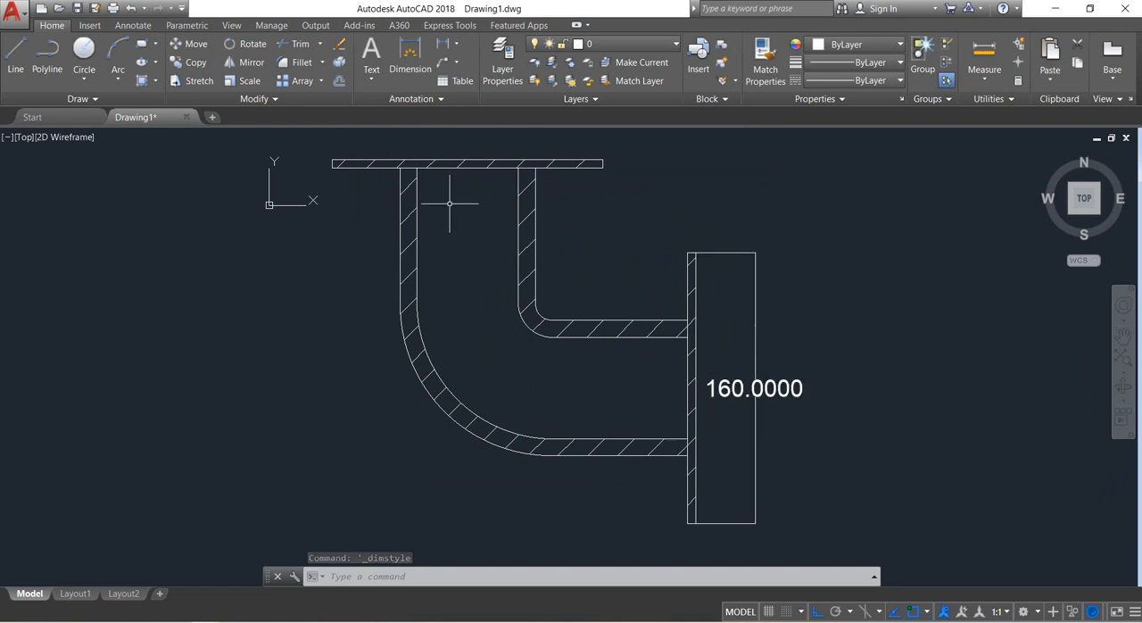
Set the Standard dimension style's linear precision to one decimal place (0.0).
{"action": "left_click", "coordinate": [425, 101]}
{"action": "left_click", "coordinate": [365, 135]}
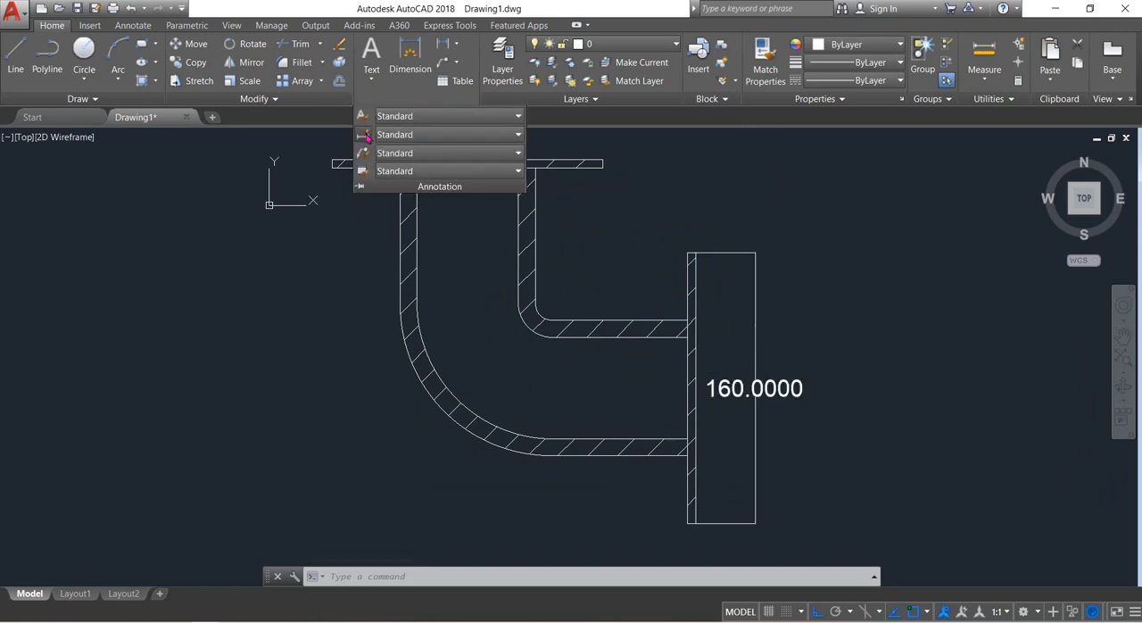
{"action": "left_click", "coordinate": [733, 285]}
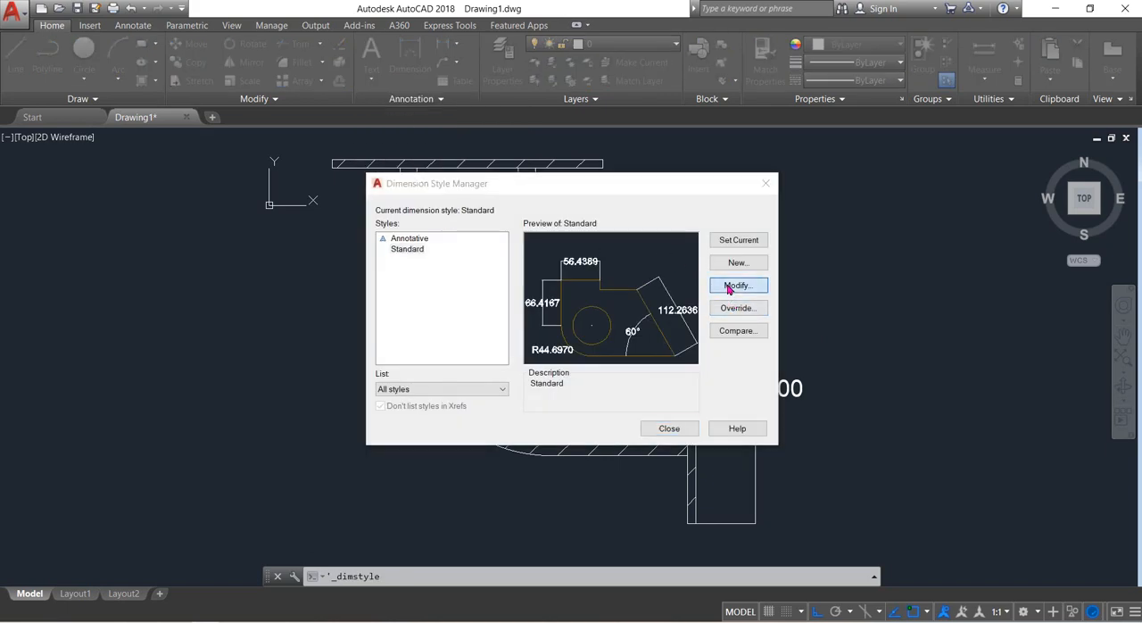
{"action": "left_click", "coordinate": [545, 157]}
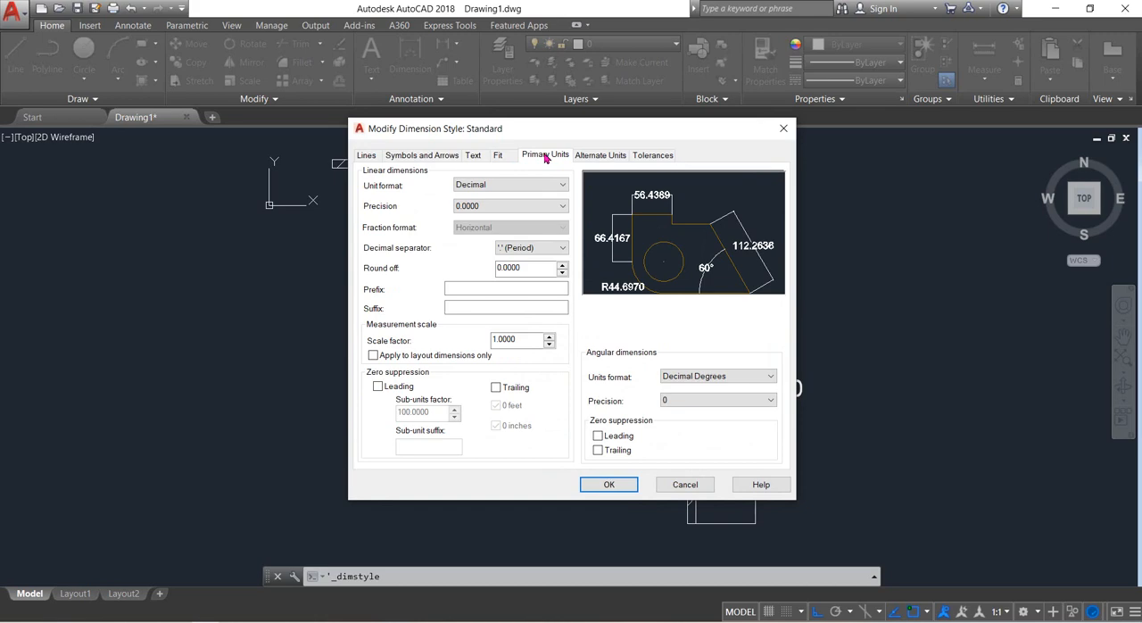
{"action": "left_click", "coordinate": [498, 155]}
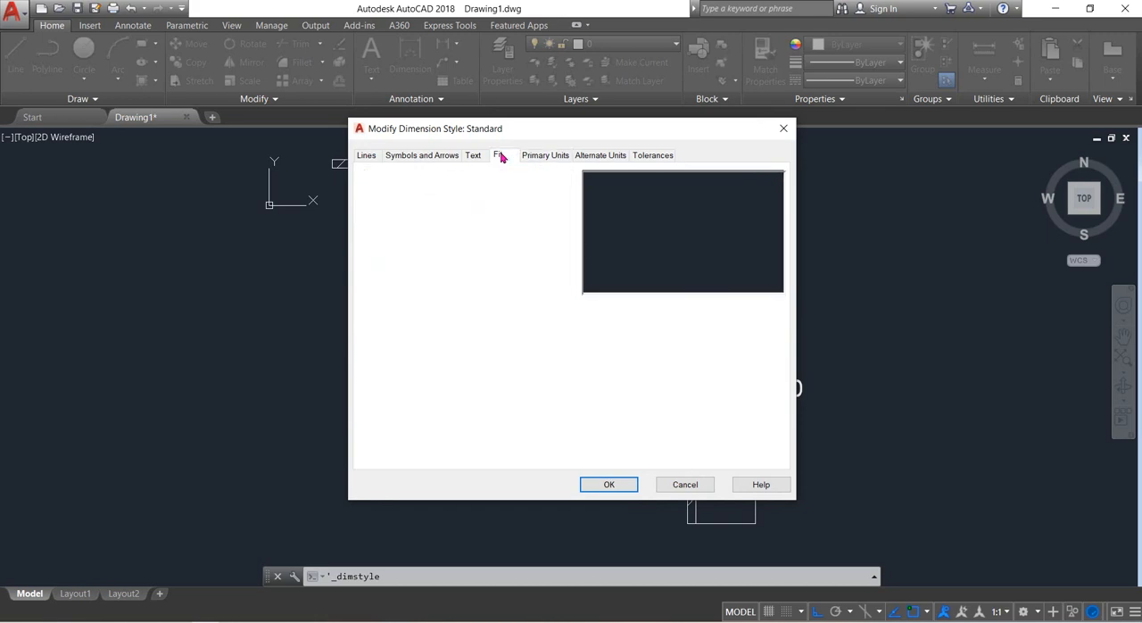
{"action": "left_click", "coordinate": [473, 155]}
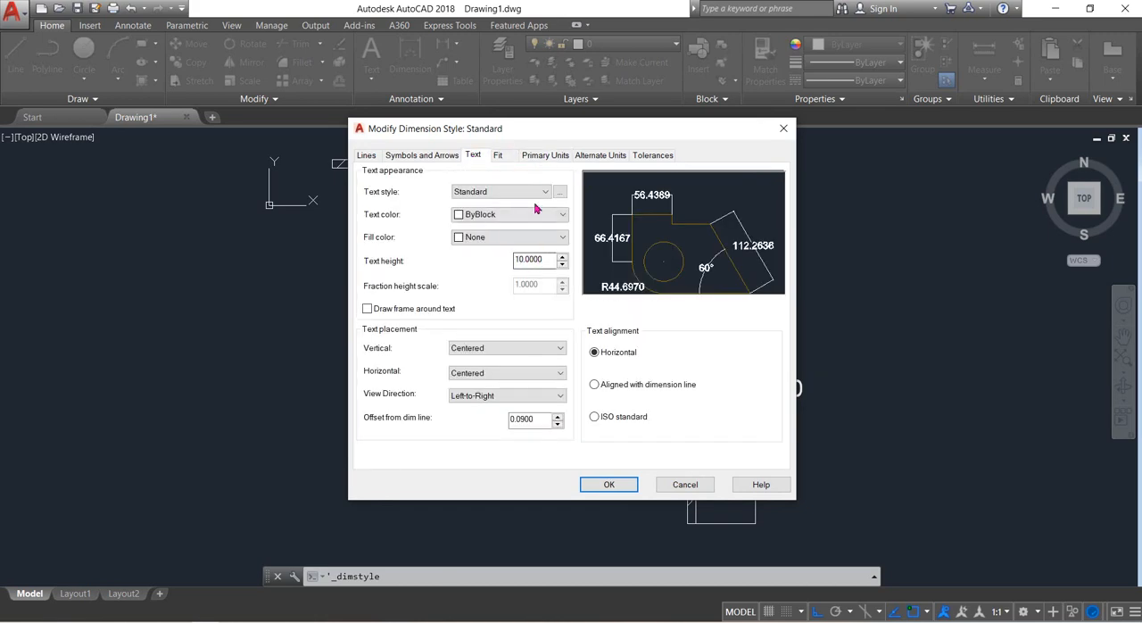
{"action": "left_click", "coordinate": [552, 155]}
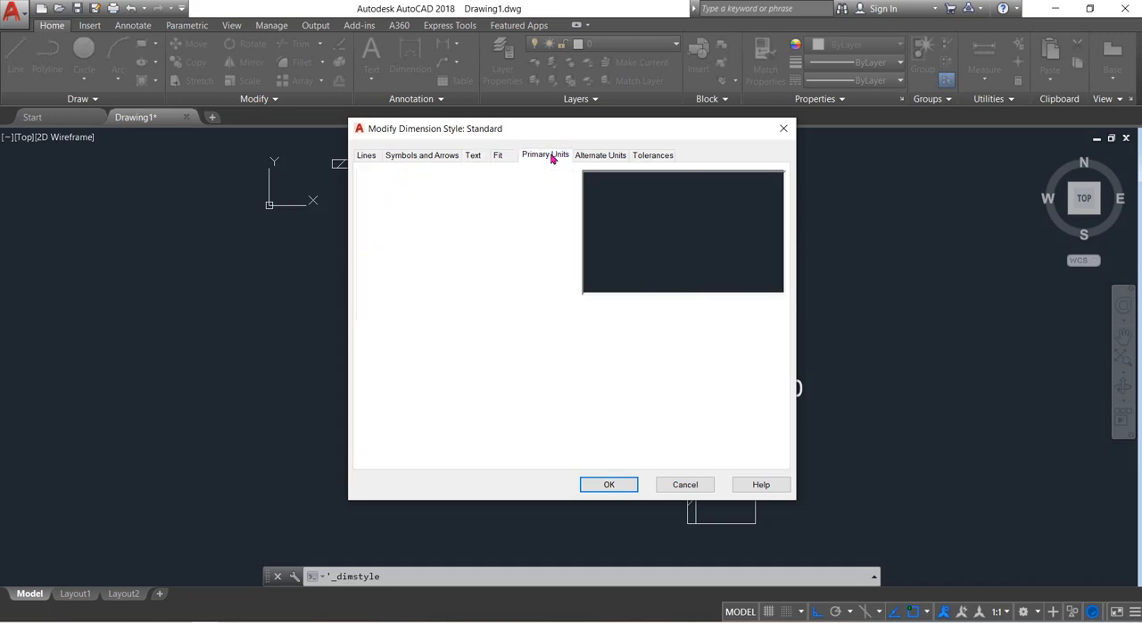
{"action": "left_click", "coordinate": [538, 206]}
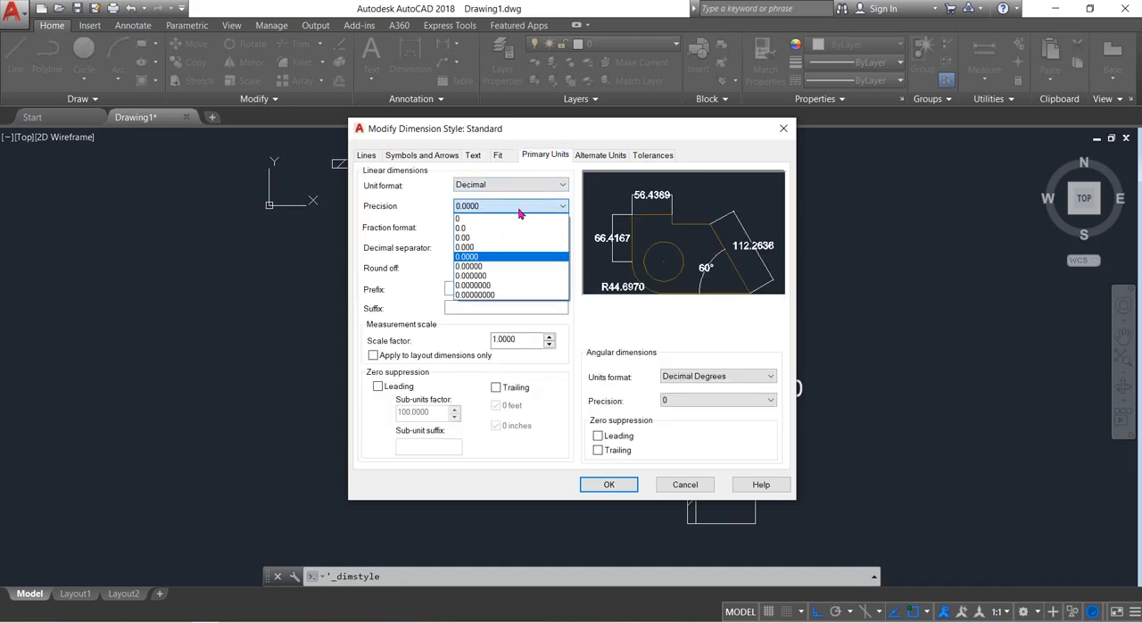
{"action": "left_click", "coordinate": [475, 230]}
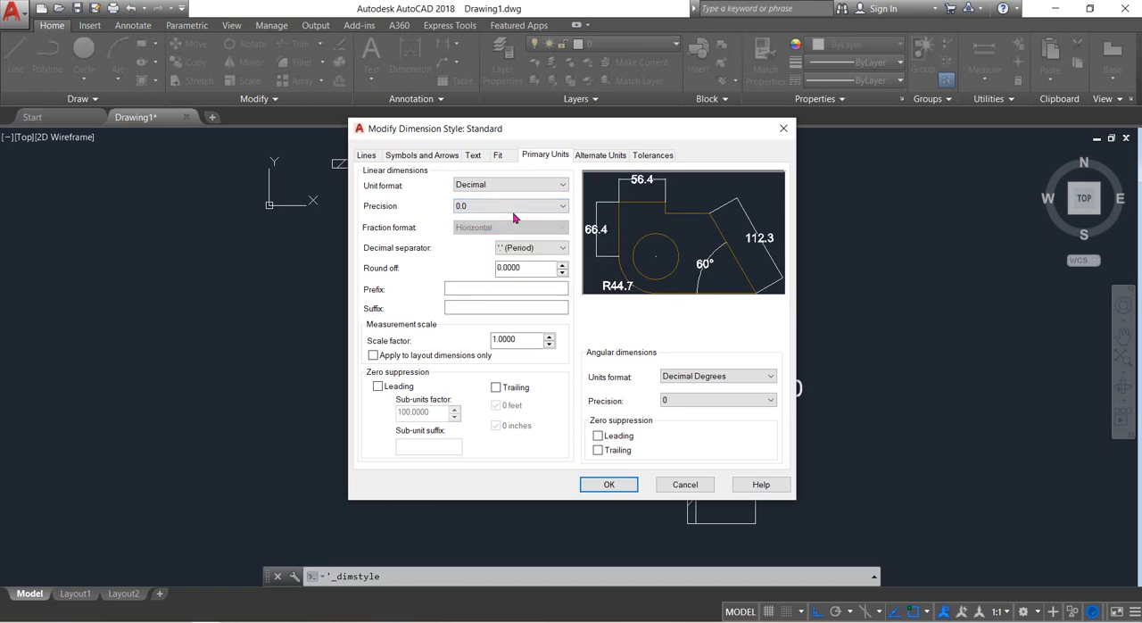
{"action": "left_click", "coordinate": [610, 484]}
{"action": "left_click", "coordinate": [666, 428]}
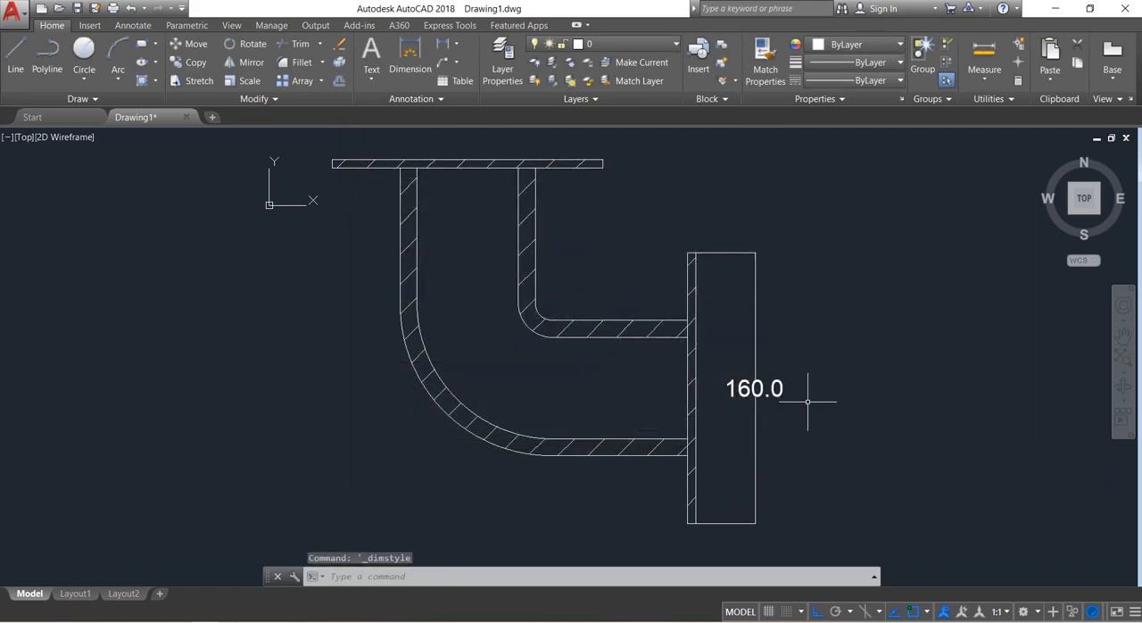
Add a linear dimension for the vertical flange's thickness, placed below its lower end.
{"action": "scroll", "coordinate": [748, 513], "scroll_direction": "up", "scroll_amount": 2}
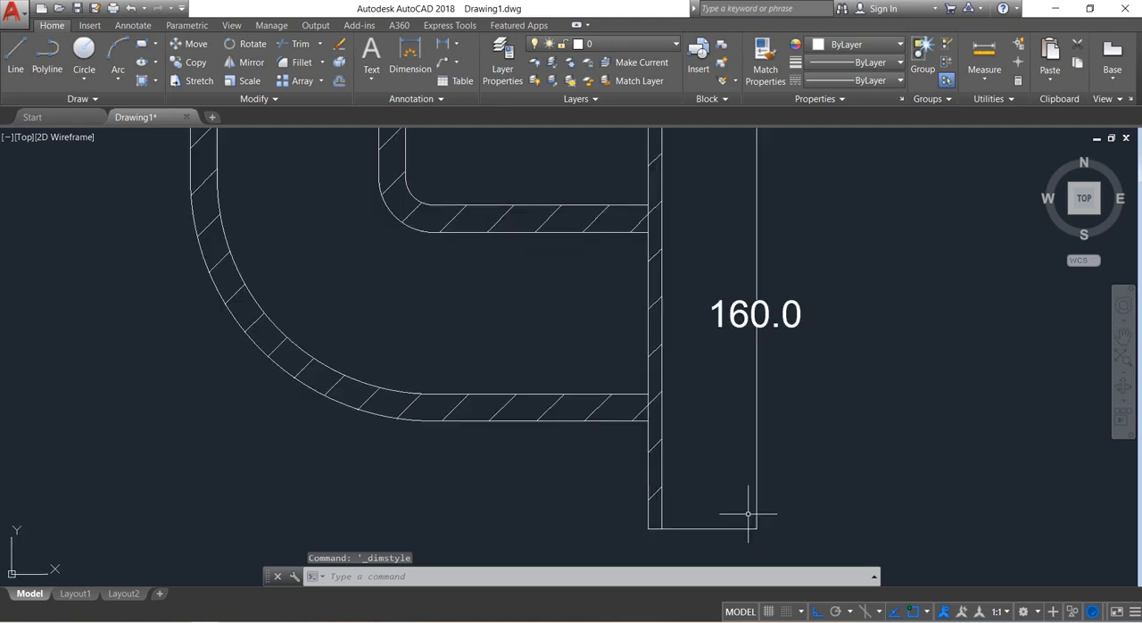
{"action": "middle_click_drag", "start_coordinate": [735, 491], "coordinate": [732, 418]}
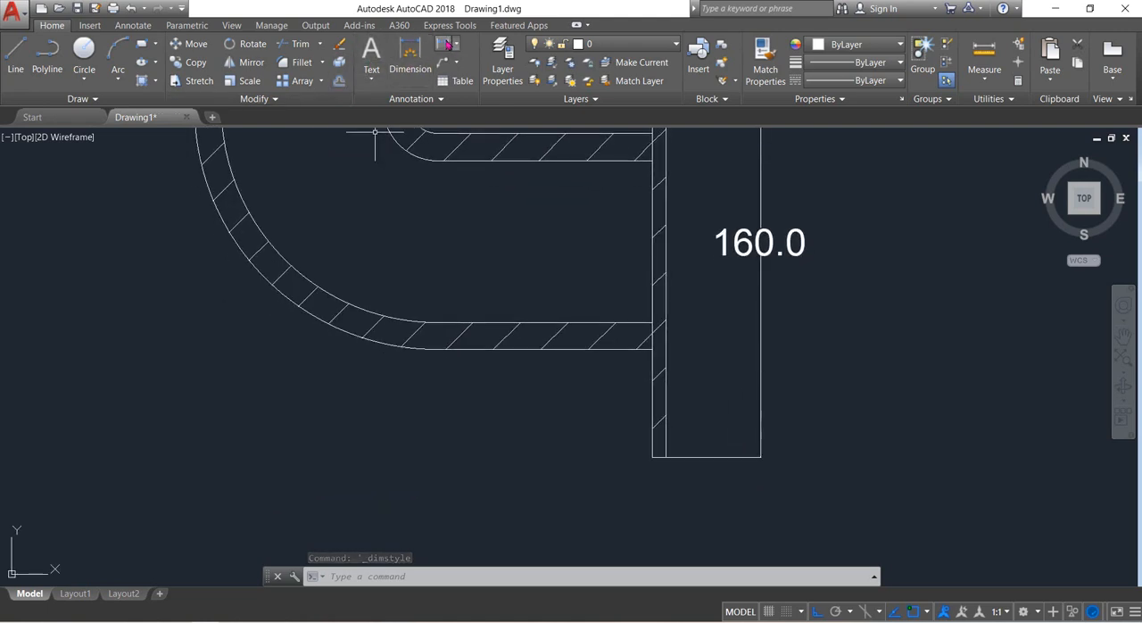
{"action": "left_click", "coordinate": [666, 457]}
{"action": "left_click", "coordinate": [652, 457]}
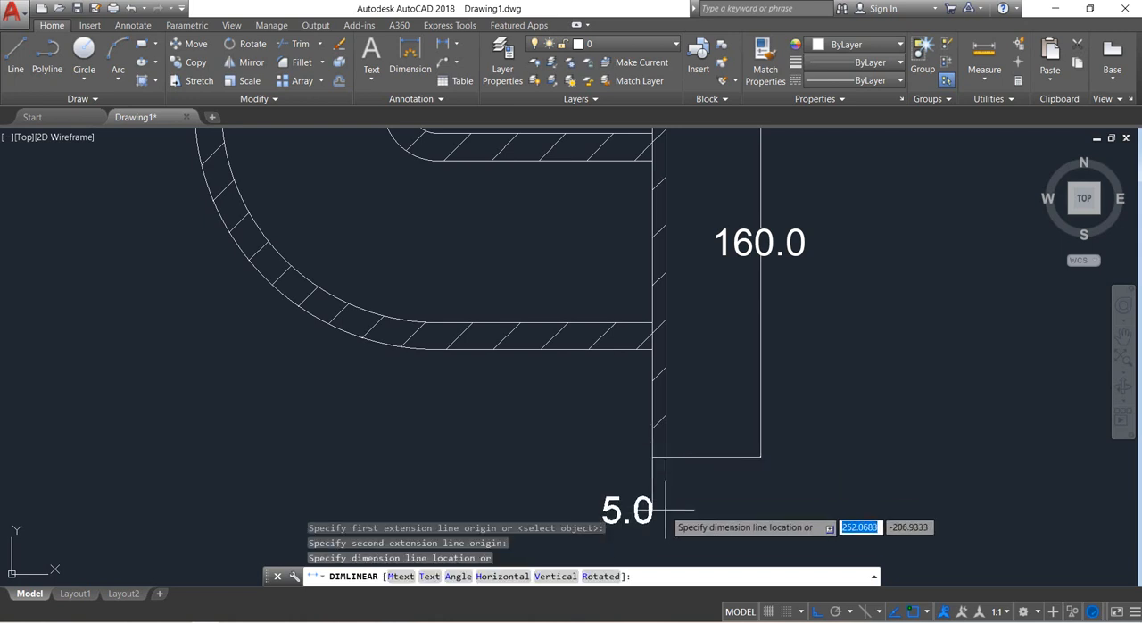
{"action": "left_click", "coordinate": [665, 509]}
{"action": "scroll", "coordinate": [706, 415], "scroll_direction": "down", "scroll_amount": 2}
{"action": "middle_click_drag", "start_coordinate": [712, 394], "coordinate": [746, 455]}
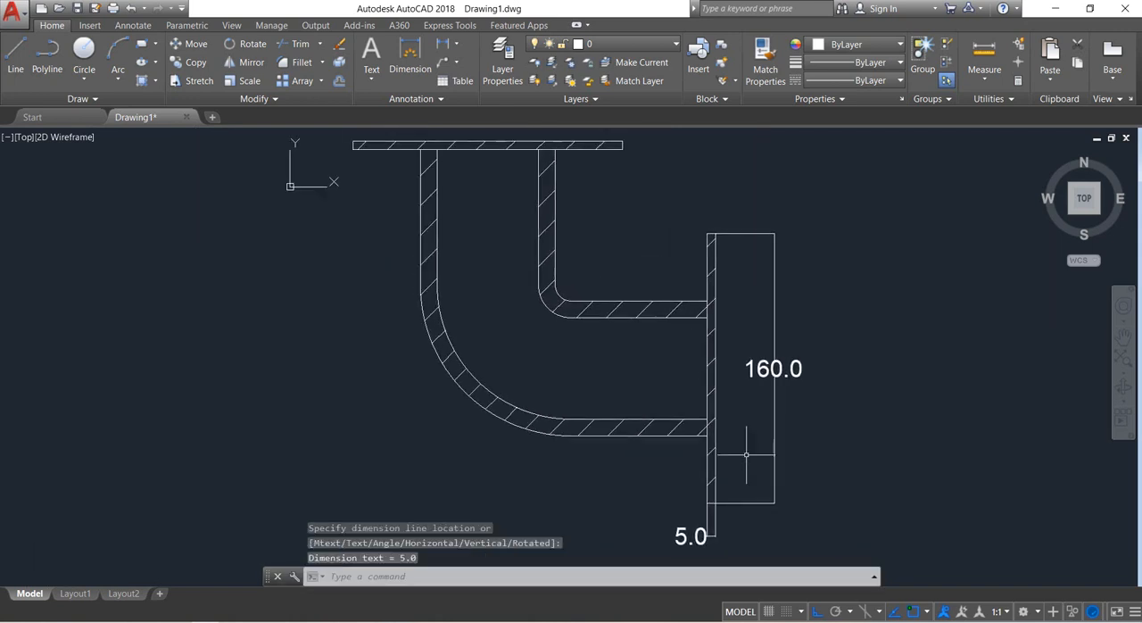
{"action": "middle_click_drag", "start_coordinate": [686, 237], "coordinate": [683, 245]}
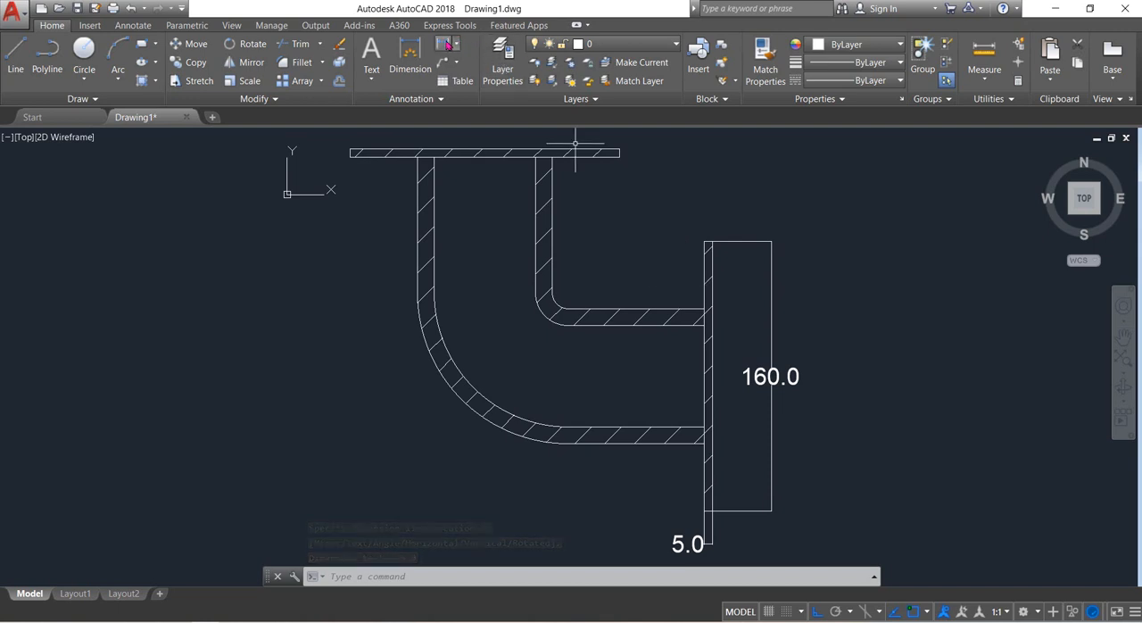
{"action": "left_click", "coordinate": [446, 45]}
{"action": "left_click", "coordinate": [407, 176]}
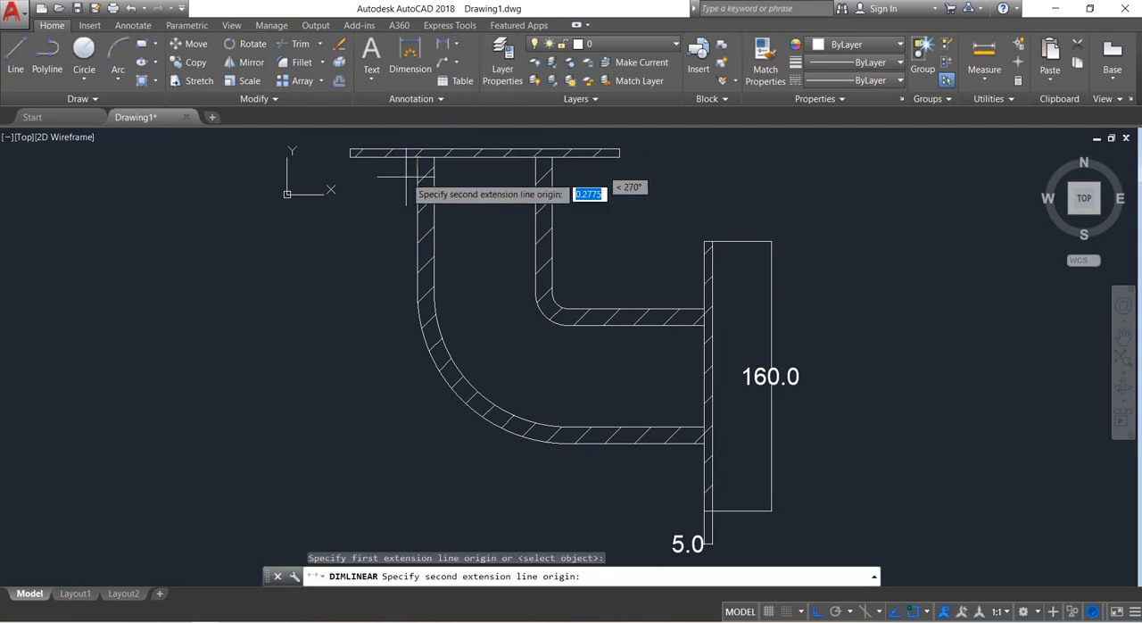
{"action": "left_click", "coordinate": [701, 398]}
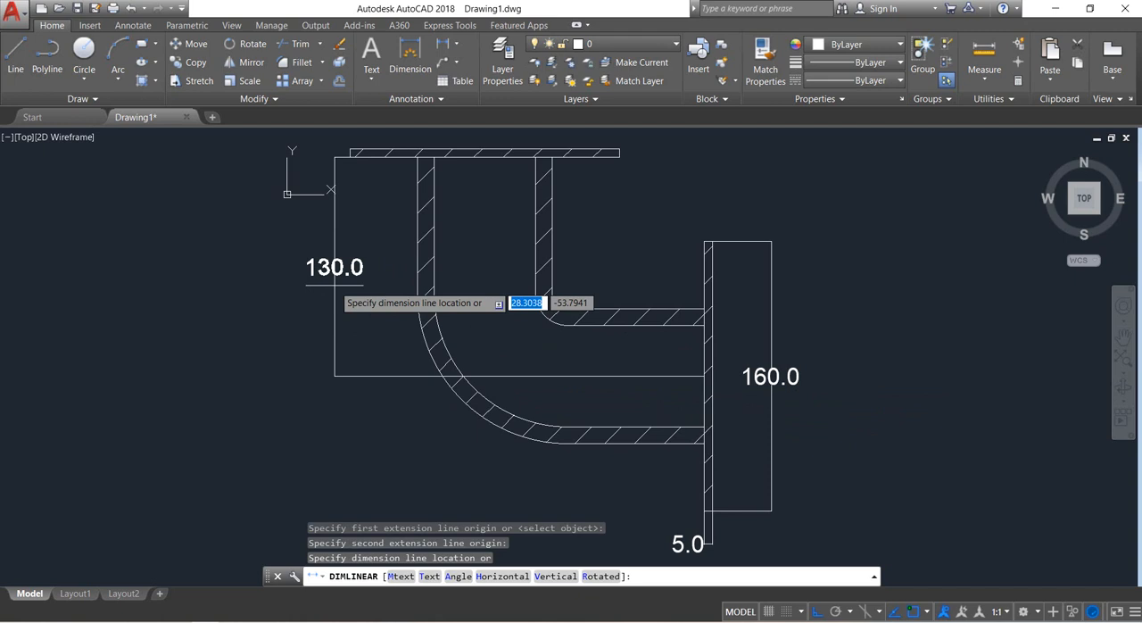
{"action": "key", "text": "Escape"}
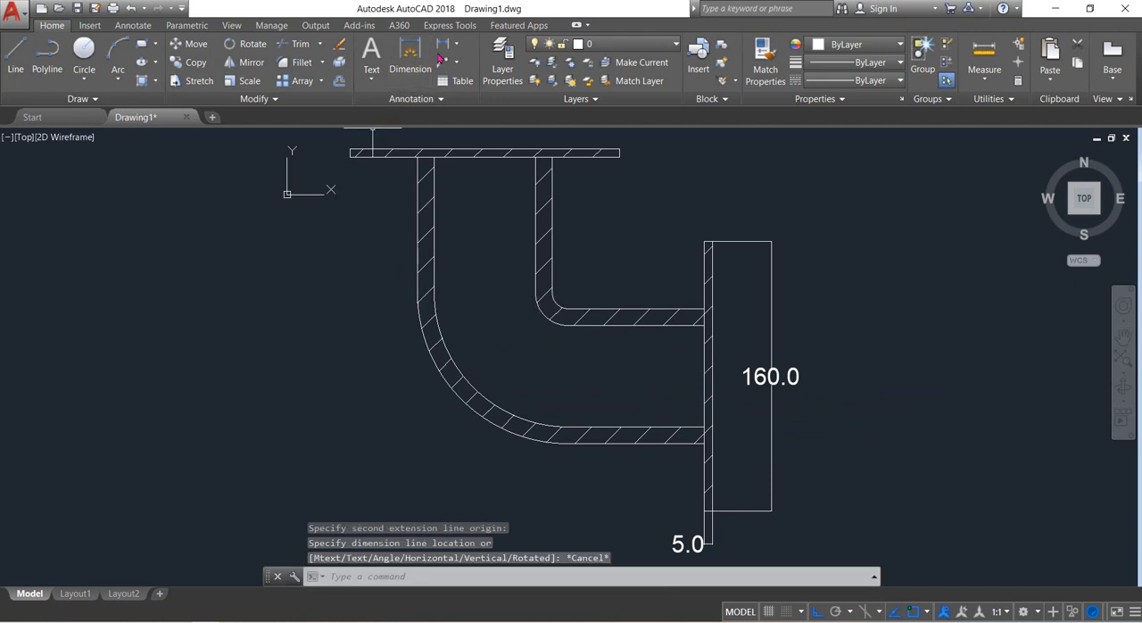
Add a vertical linear dimension from the top flange's underside to the lower horizontal wall's inner edge, placed outside the pipe's outer wall.
{"action": "left_click", "coordinate": [444, 47]}
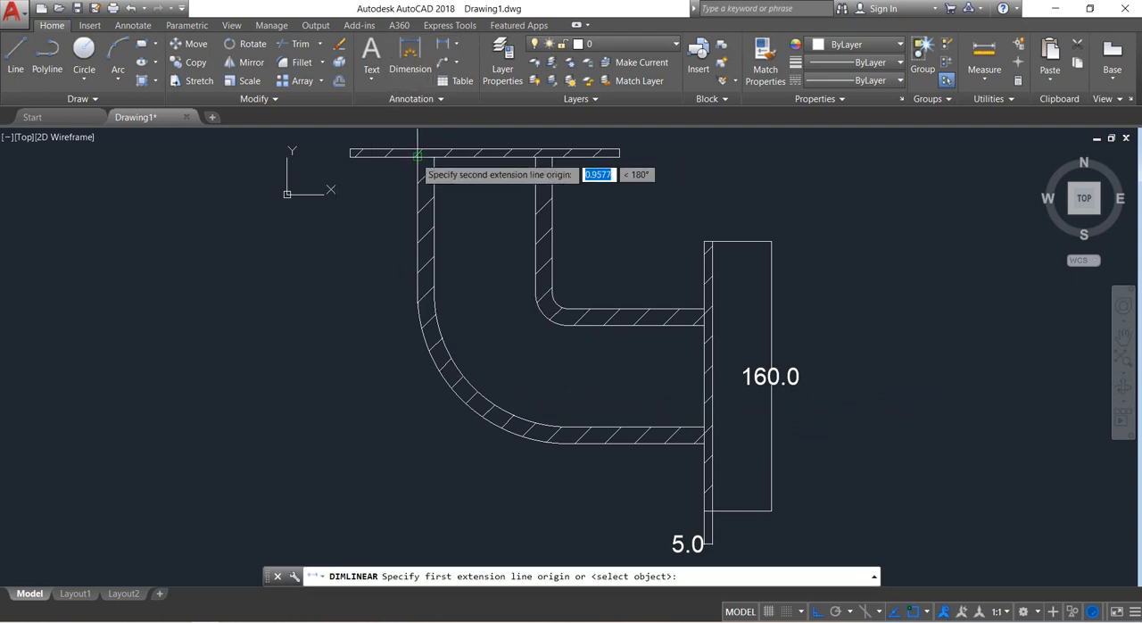
{"action": "left_click", "coordinate": [692, 433]}
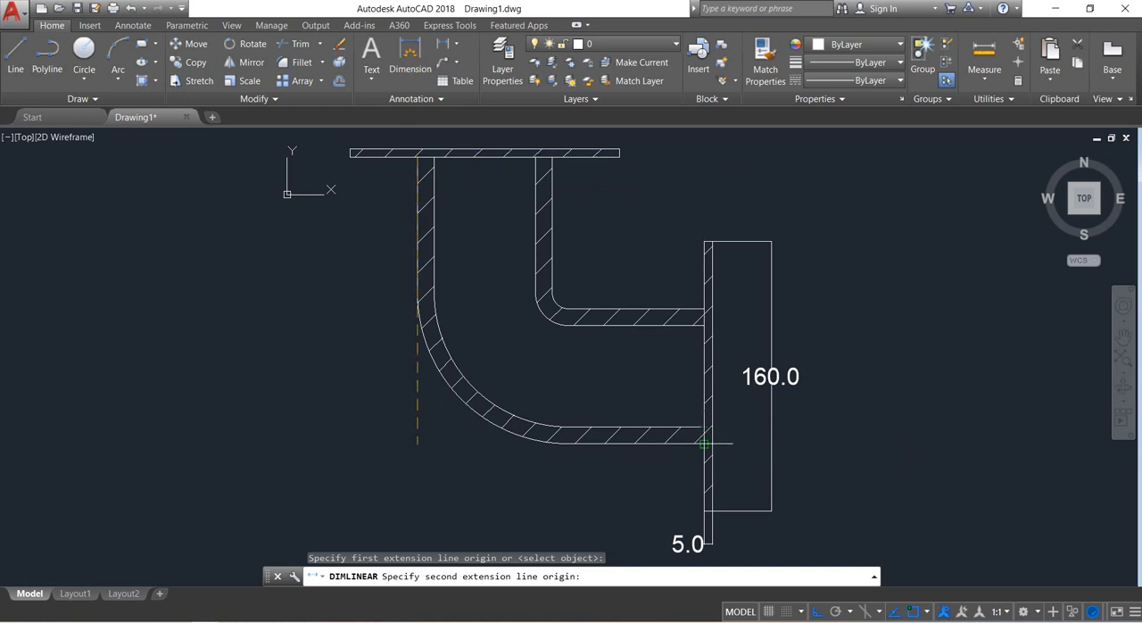
{"action": "left_click", "coordinate": [705, 444]}
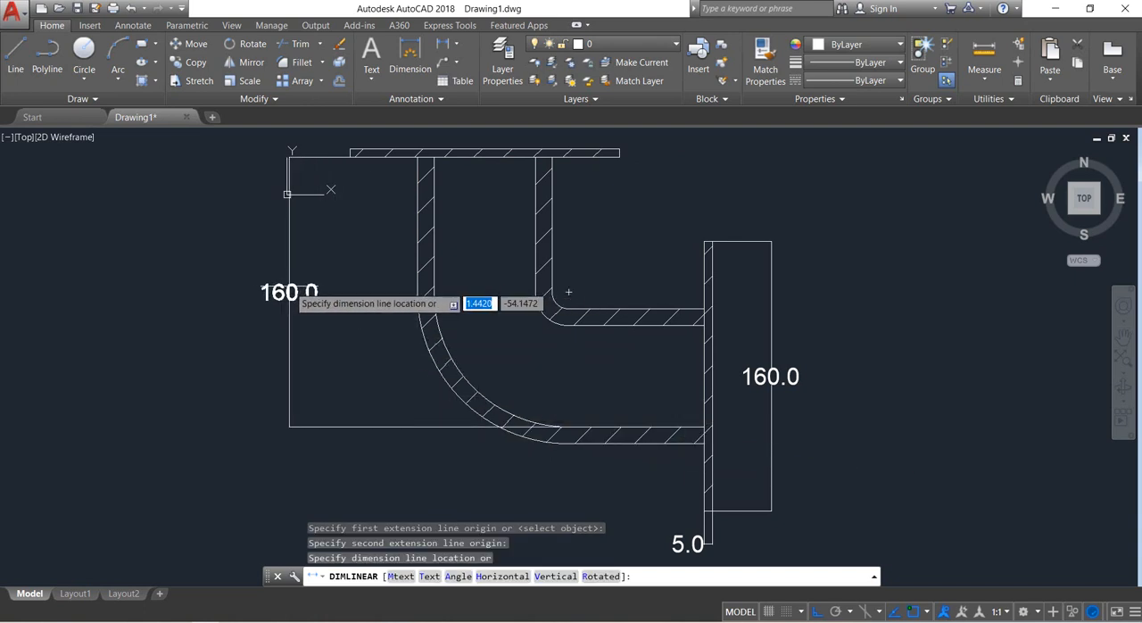
{"action": "left_click", "coordinate": [568, 292]}
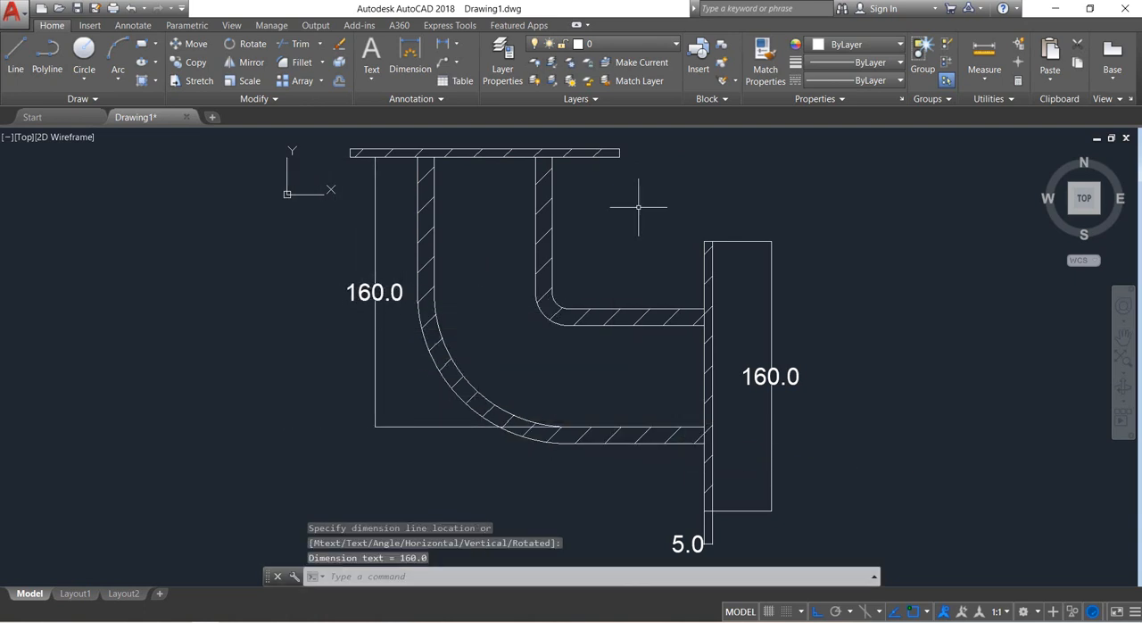
Add a linear dimension for the upper horizontal wall's thickness at the vertical flange, placed beyond the flange height dimension.
{"action": "middle_click_drag", "start_coordinate": [678, 214], "coordinate": [679, 220]}
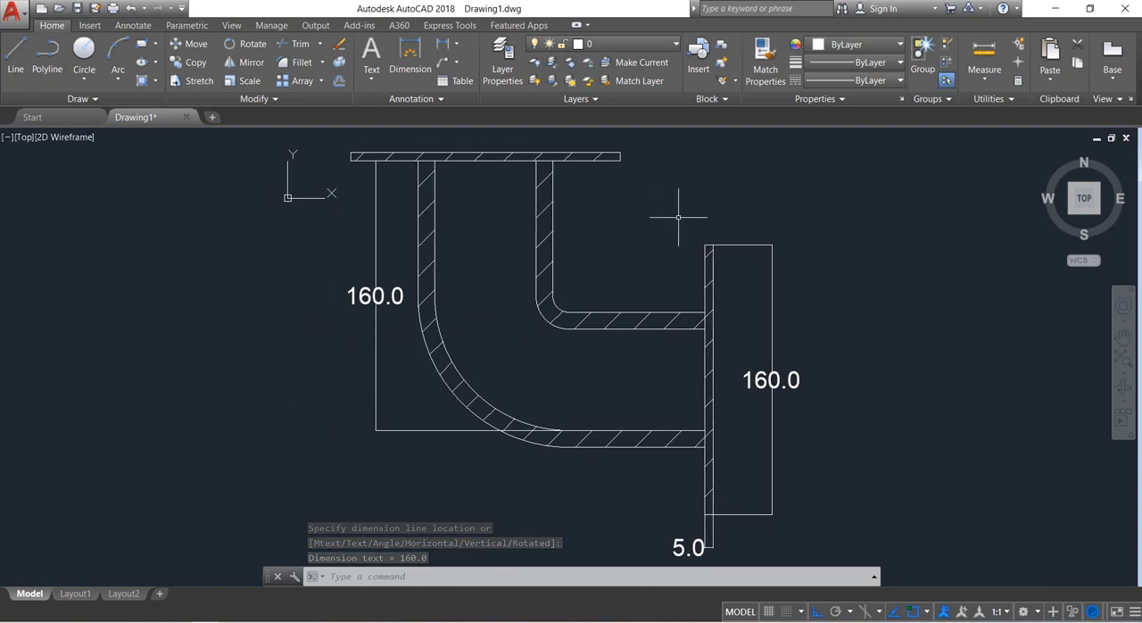
{"action": "left_click", "coordinate": [443, 43]}
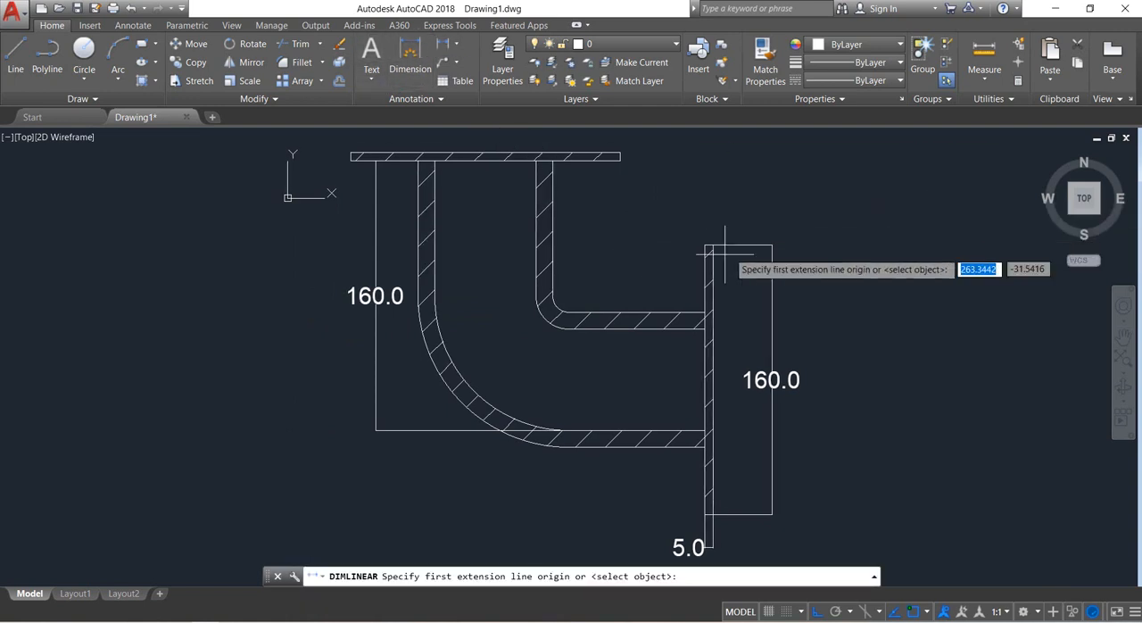
{"action": "left_click", "coordinate": [704, 312]}
{"action": "left_click", "coordinate": [704, 329]}
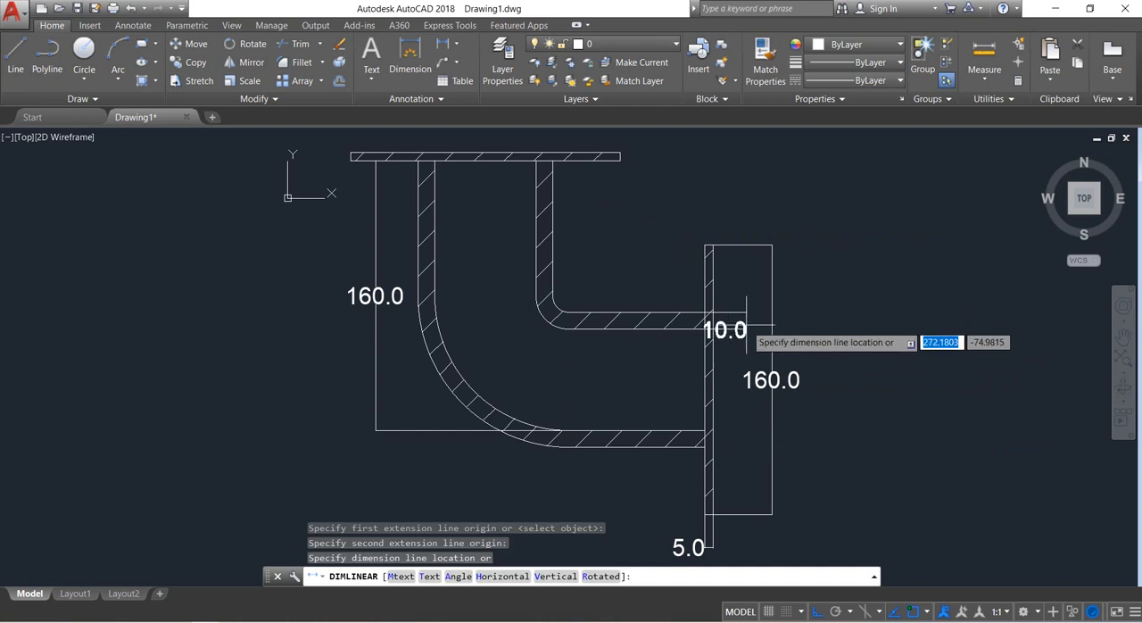
{"action": "left_click", "coordinate": [838, 314]}
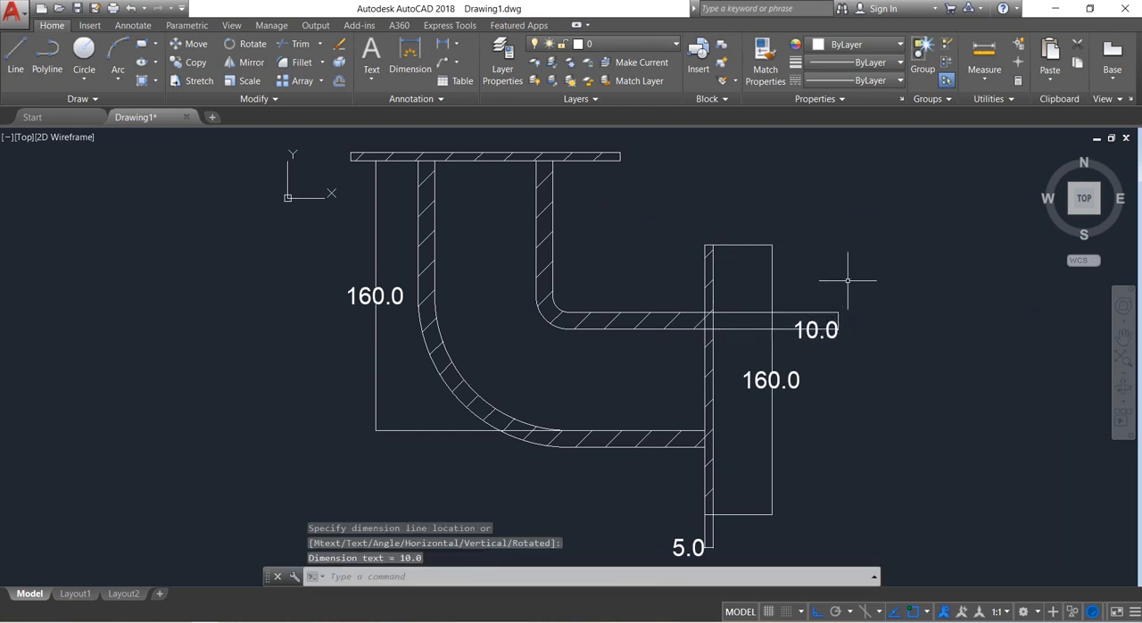
Add a linear dimension for the vertical pipe's inner width between its walls, placed above the top flange.
{"action": "middle_click_drag", "start_coordinate": [816, 249], "coordinate": [815, 258]}
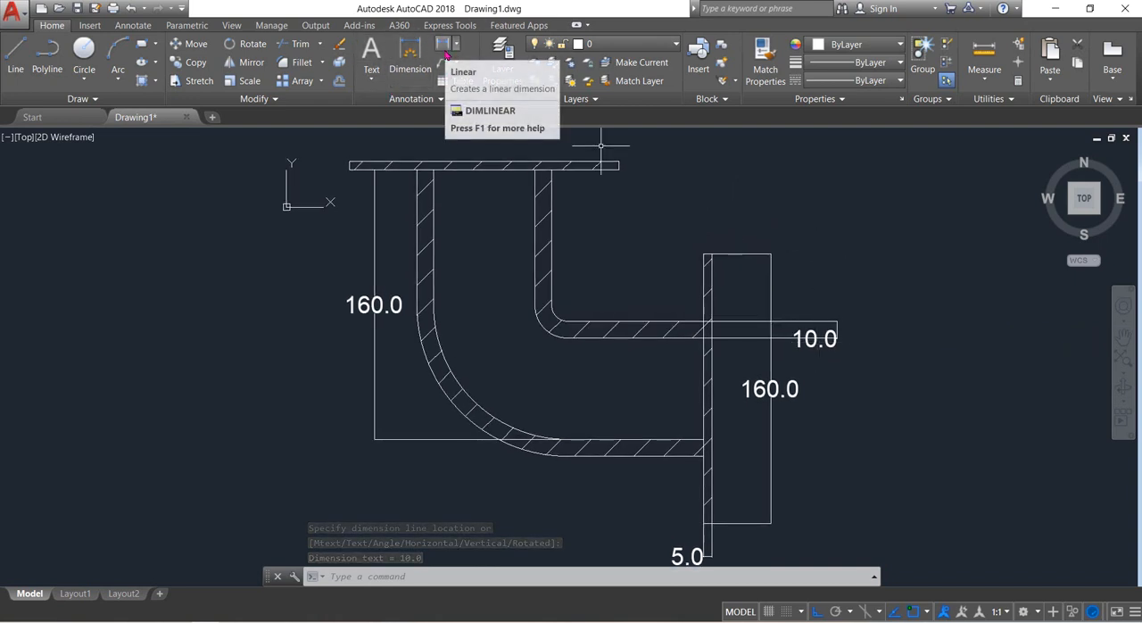
{"action": "left_click", "coordinate": [413, 58]}
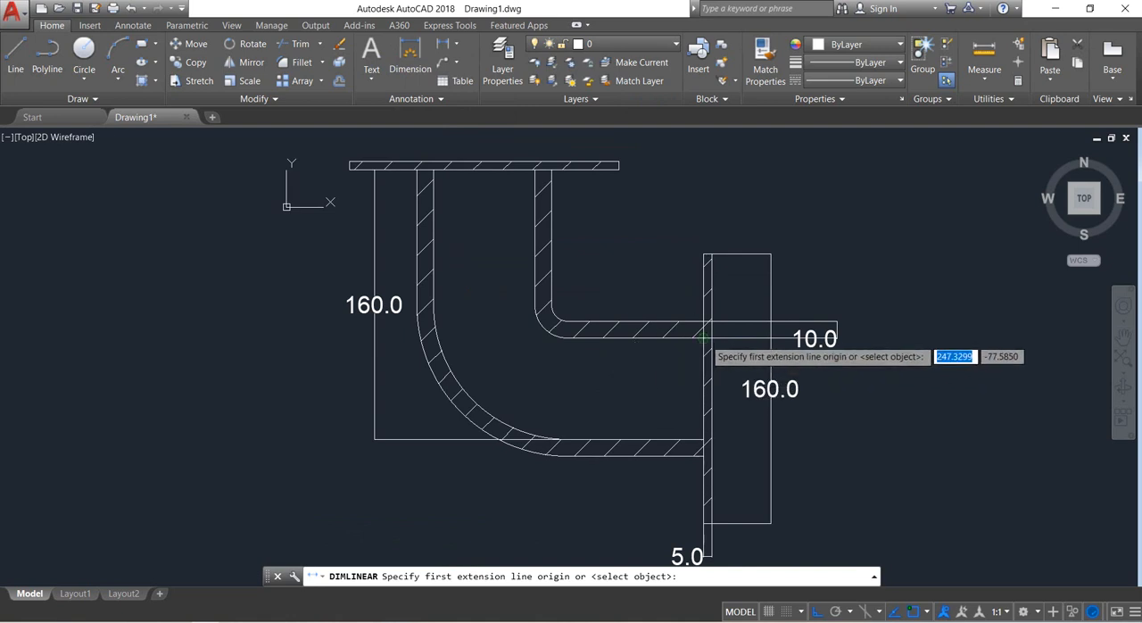
{"action": "middle_click_drag", "start_coordinate": [627, 256], "coordinate": [637, 321]}
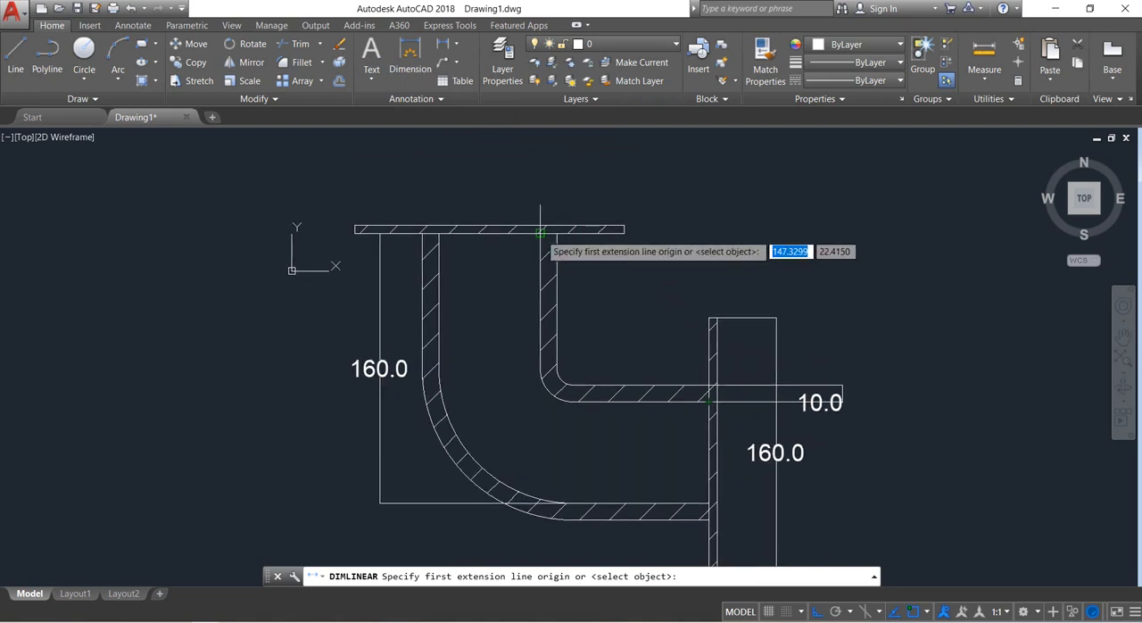
{"action": "left_click", "coordinate": [540, 232]}
{"action": "left_click", "coordinate": [438, 230]}
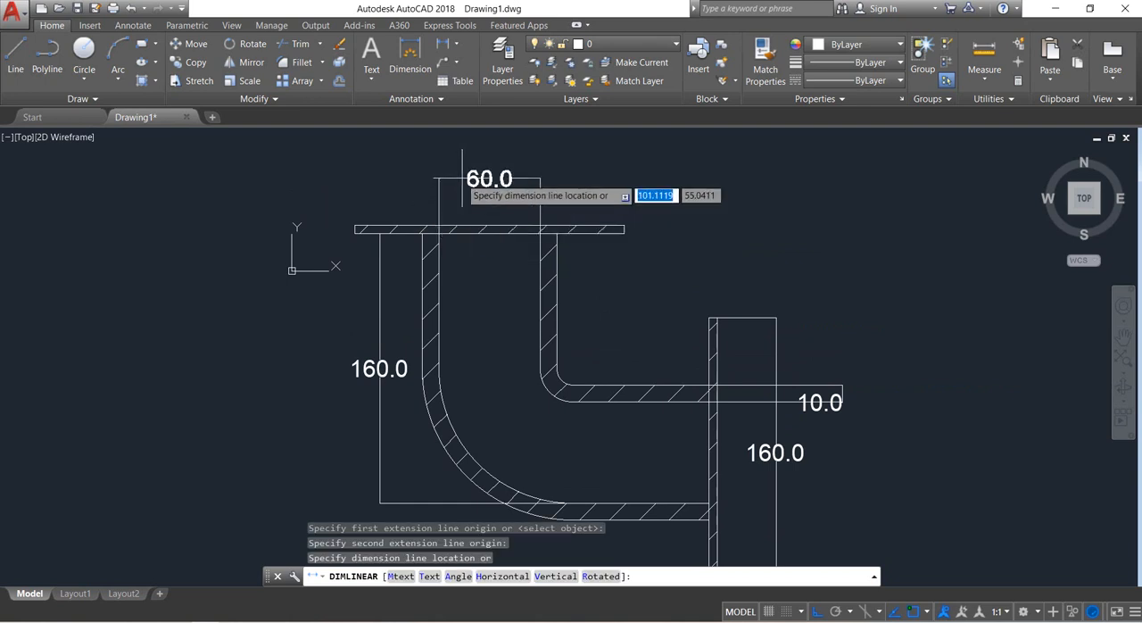
{"action": "left_click", "coordinate": [470, 186]}
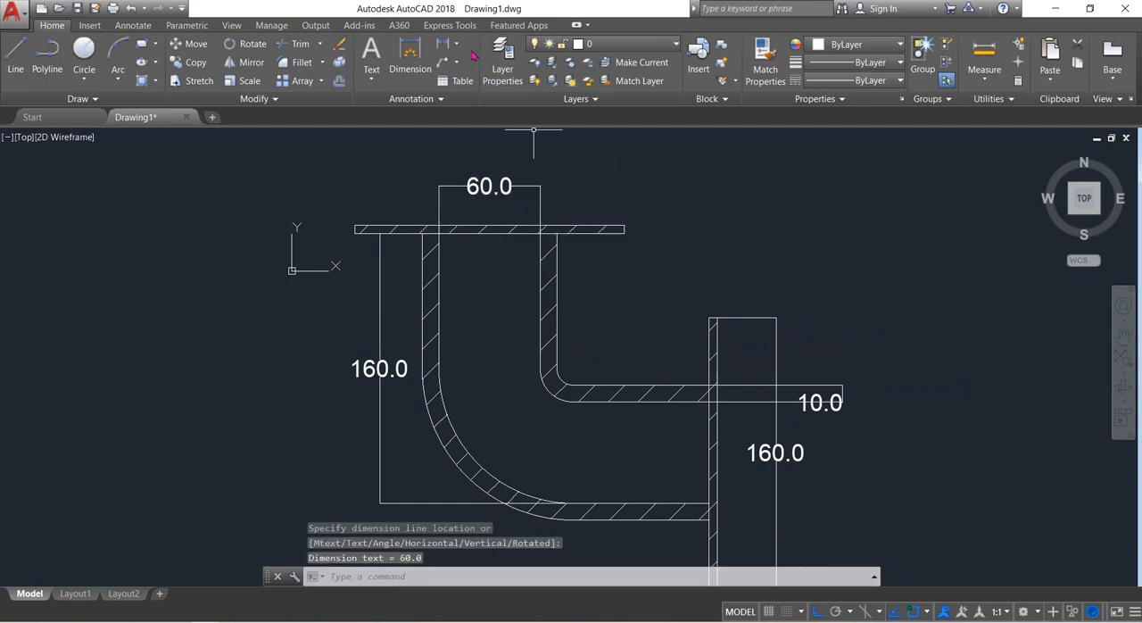
{"action": "left_click", "coordinate": [457, 49]}
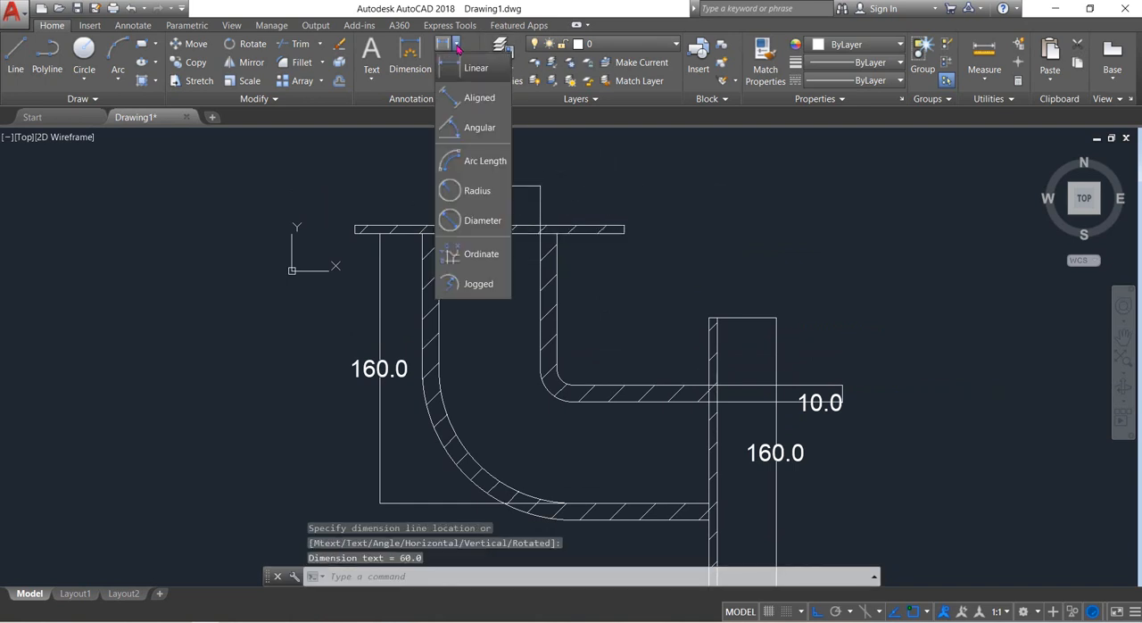
{"action": "left_click", "coordinate": [484, 125]}
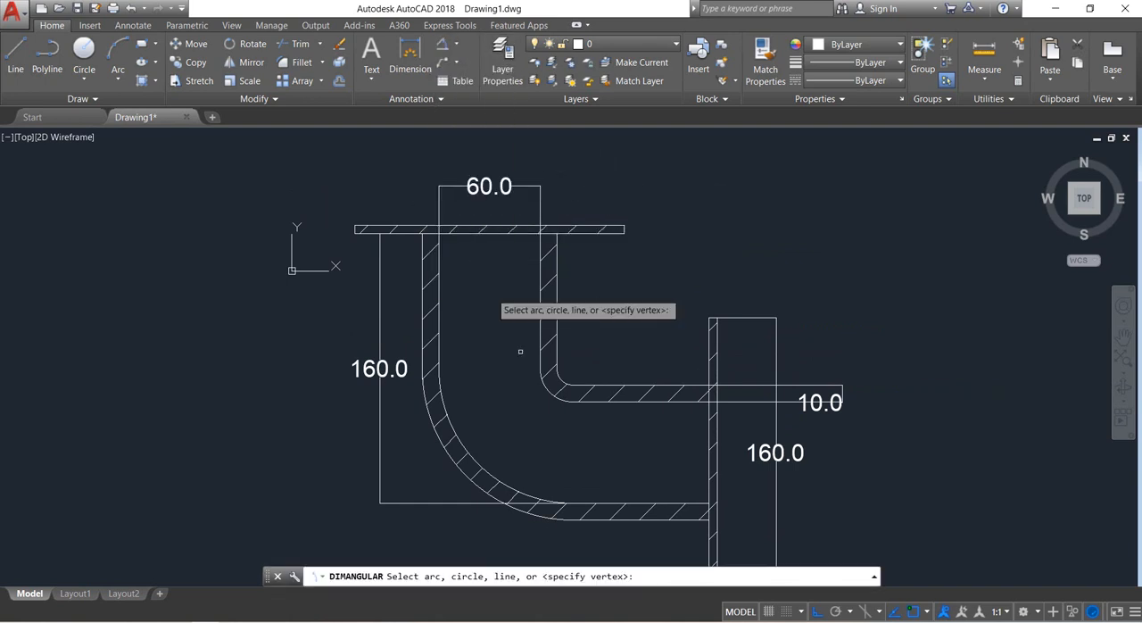
{"action": "left_click", "coordinate": [468, 441]}
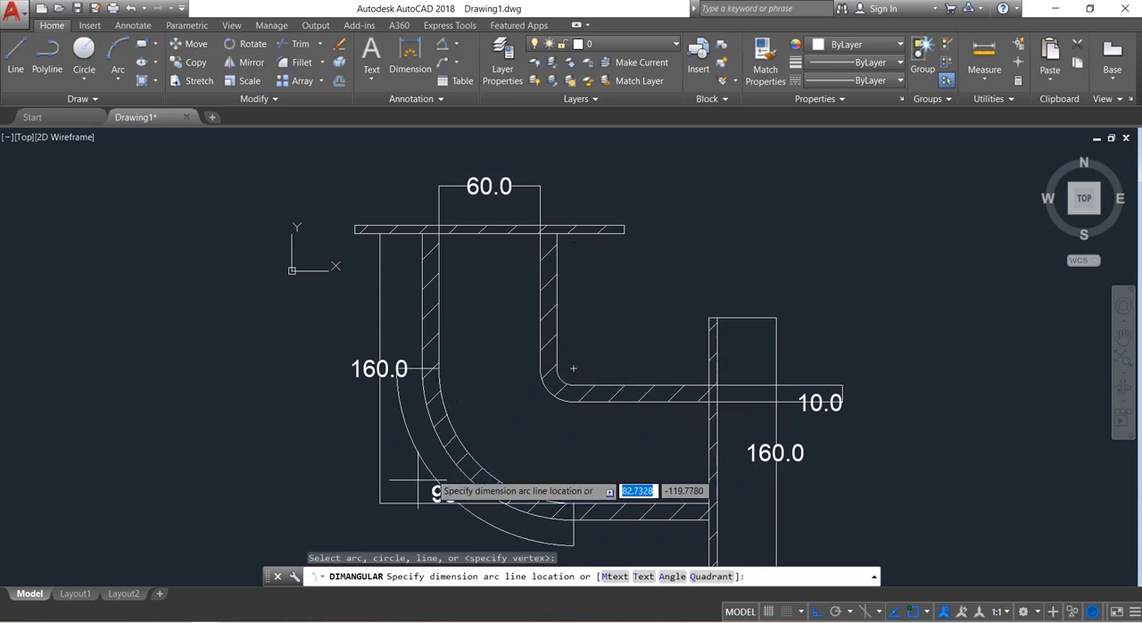
{"action": "middle_click_drag", "start_coordinate": [375, 504], "coordinate": [449, 381]}
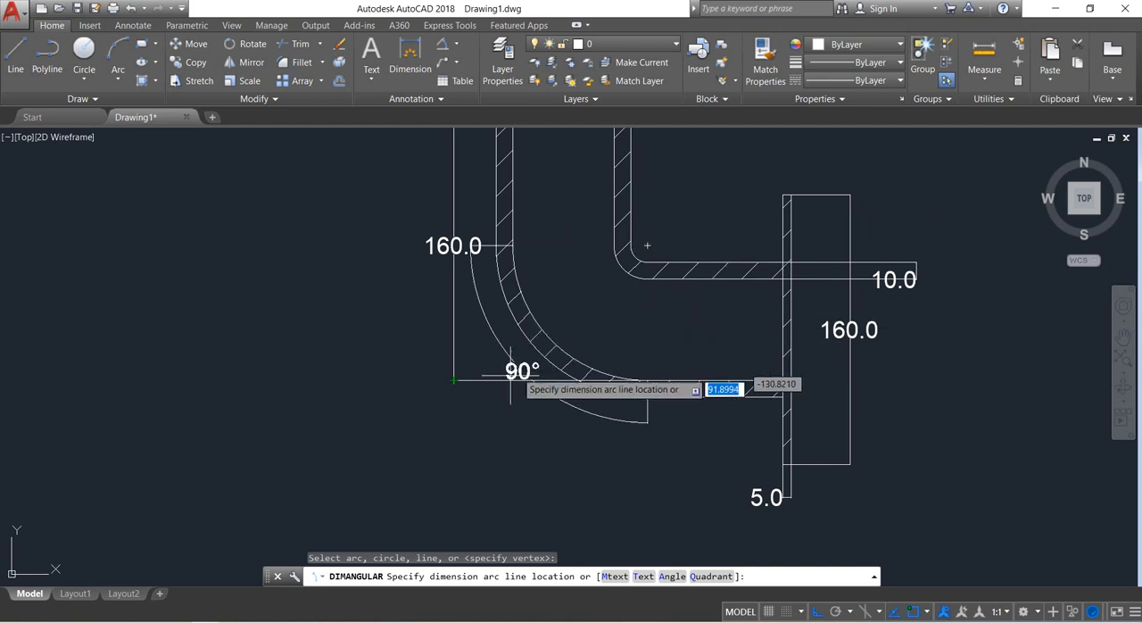
{"action": "key", "text": "Escape"}
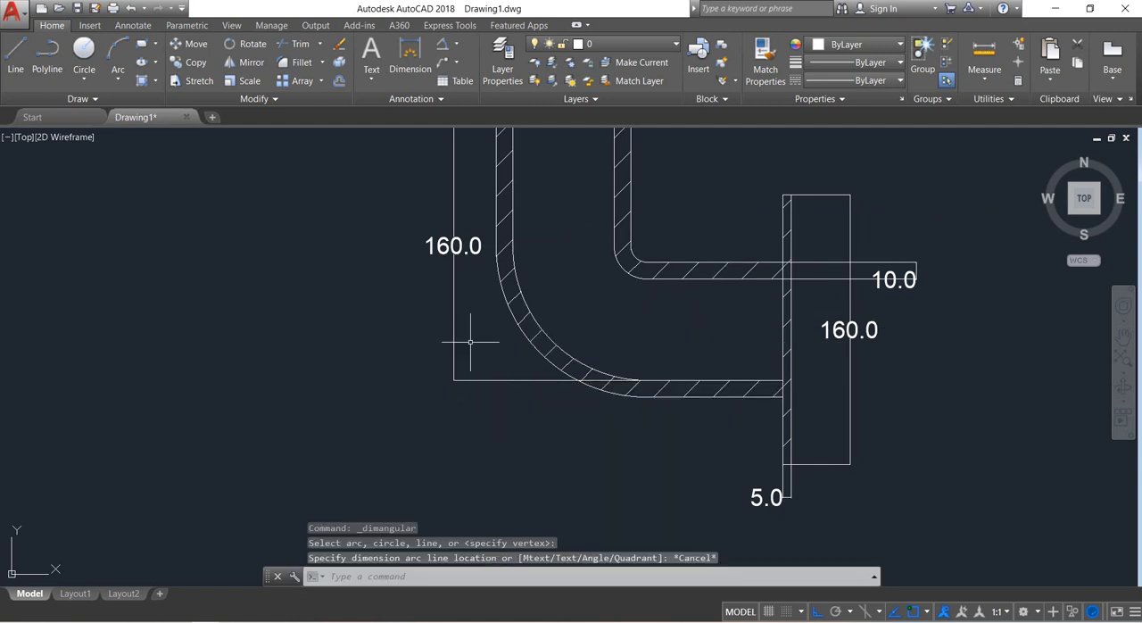
Add a radius dimension to the inner arc of the large outer bend, with its text placed outside the elbow.
{"action": "left_click", "coordinate": [457, 45]}
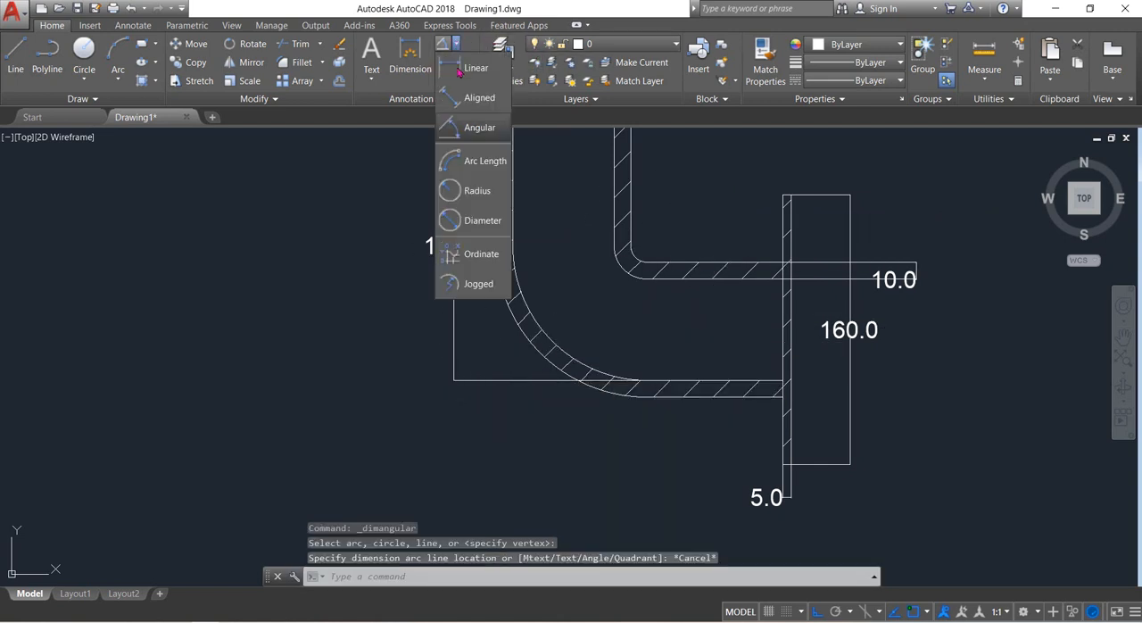
{"action": "left_click", "coordinate": [478, 191]}
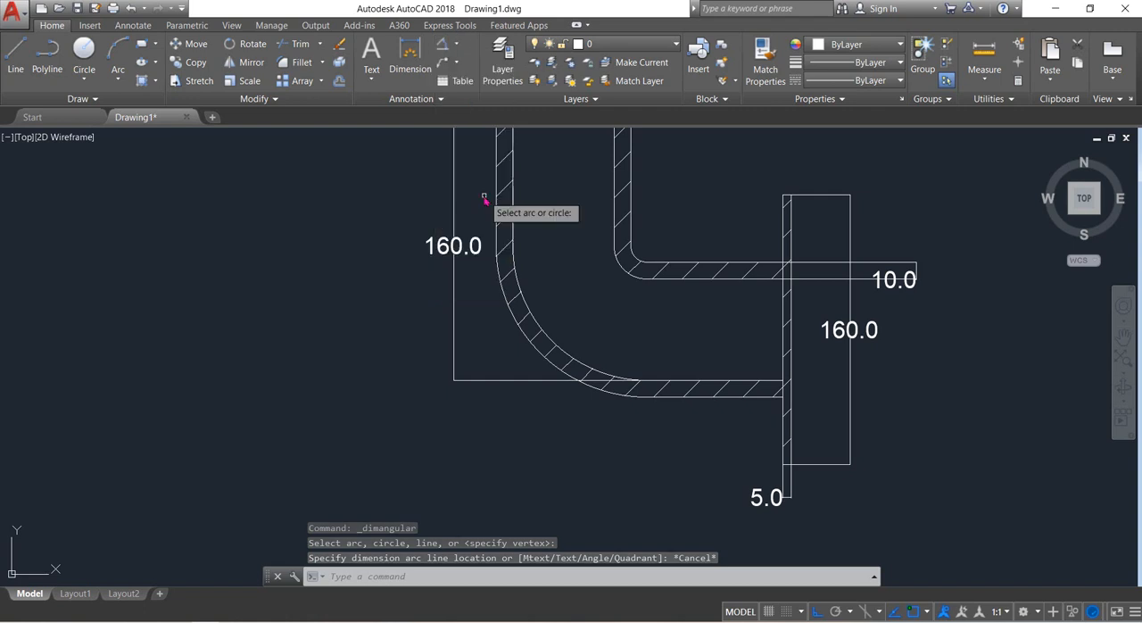
{"action": "left_click", "coordinate": [563, 348]}
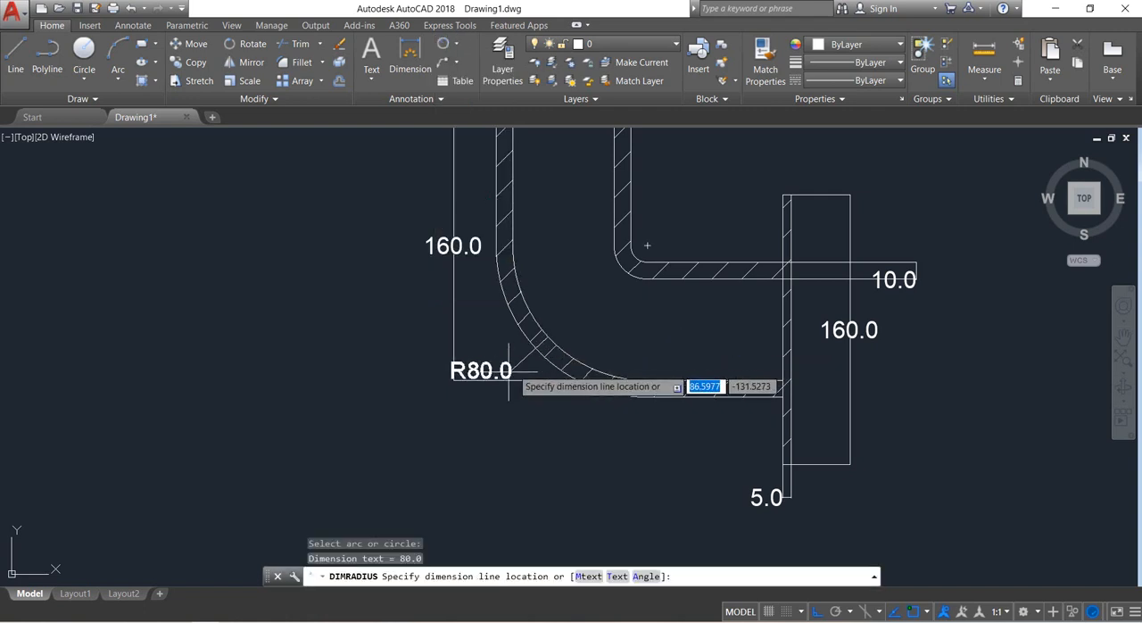
{"action": "left_click", "coordinate": [440, 432]}
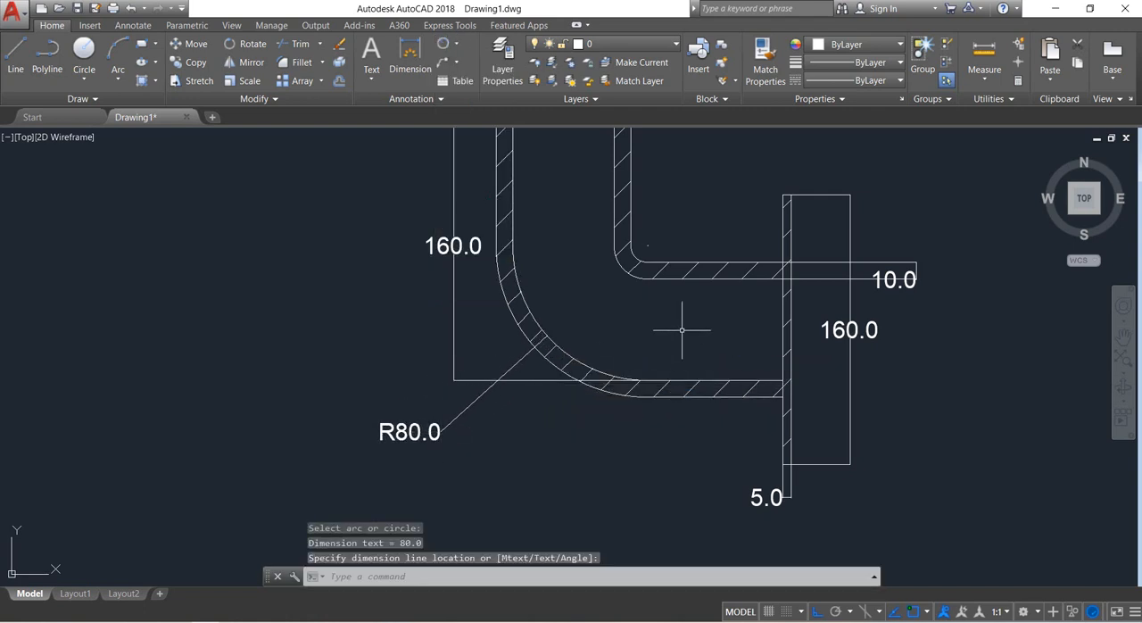
{"action": "scroll", "coordinate": [682, 329], "scroll_direction": "down", "scroll_amount": 2}
{"action": "middle_click_drag", "start_coordinate": [682, 321], "coordinate": [633, 387]}
{"action": "scroll", "coordinate": [649, 357], "scroll_direction": "up", "scroll_amount": 2}
{"action": "scroll", "coordinate": [646, 359], "scroll_direction": "down", "scroll_amount": 2}
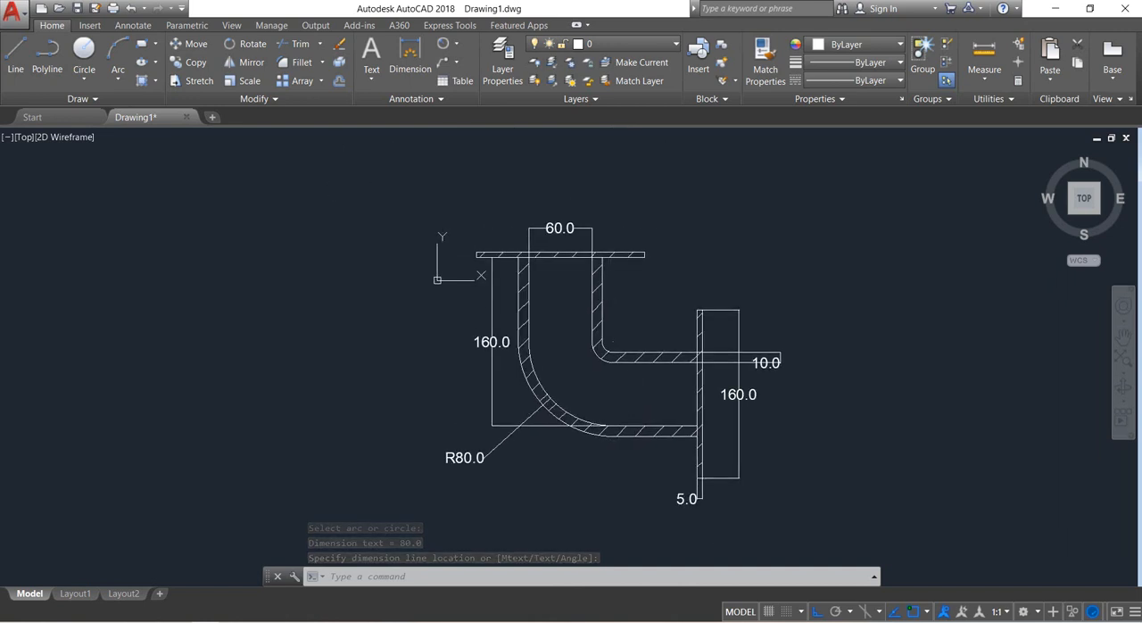
{"action": "scroll", "coordinate": [623, 373], "scroll_direction": "up", "scroll_amount": 2}
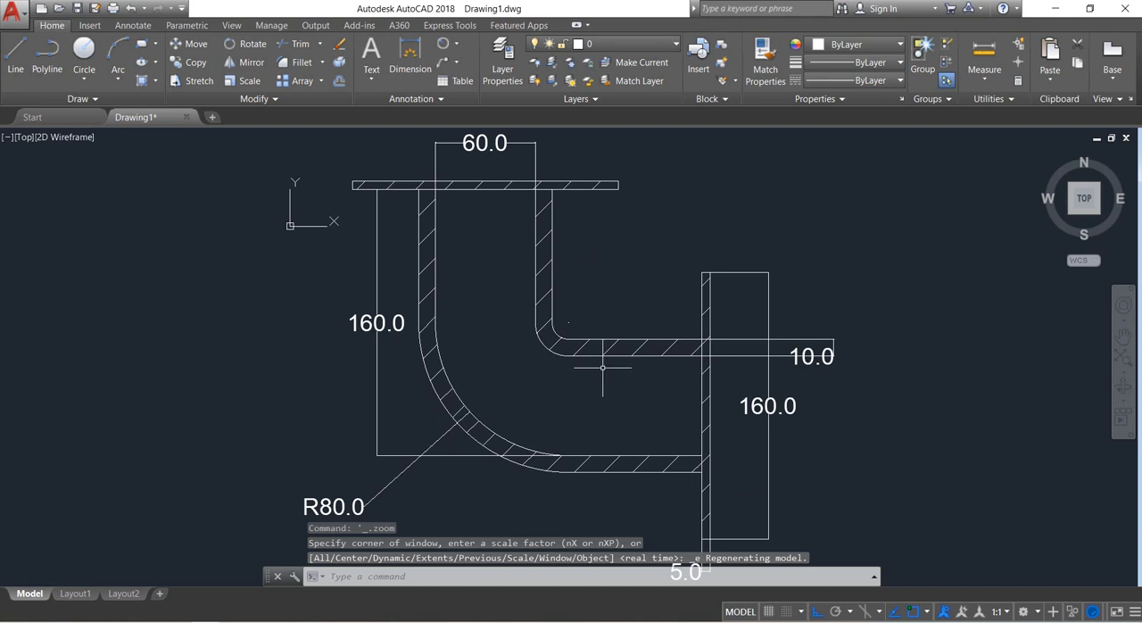
{"action": "scroll", "coordinate": [602, 367], "scroll_direction": "down", "scroll_amount": 2}
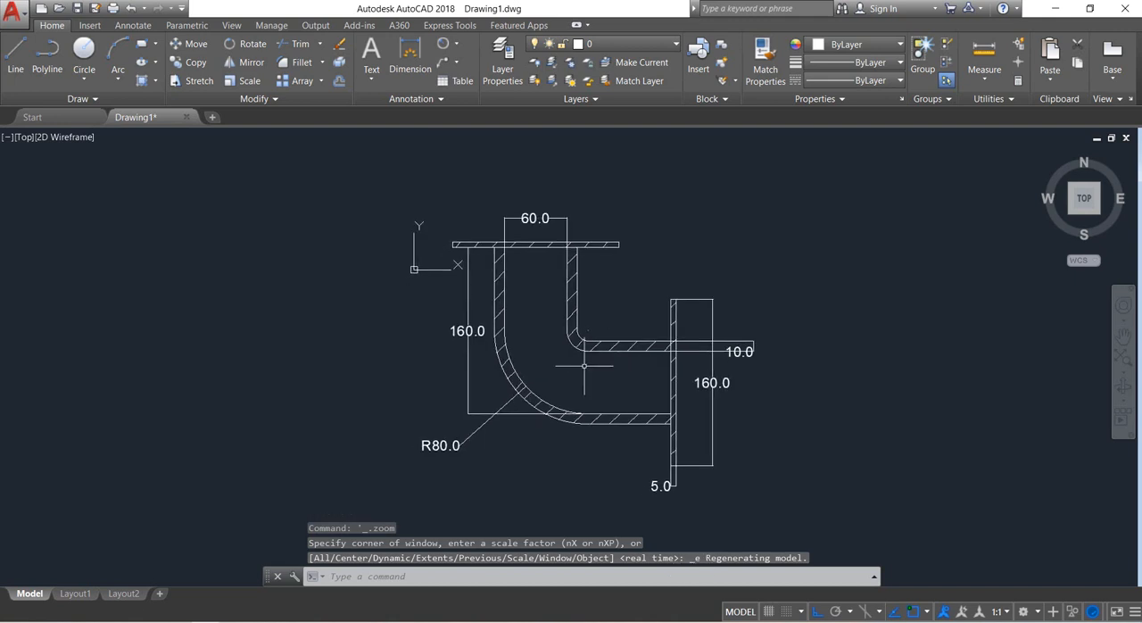
{"action": "middle_click_drag", "start_coordinate": [585, 365], "coordinate": [591, 366]}
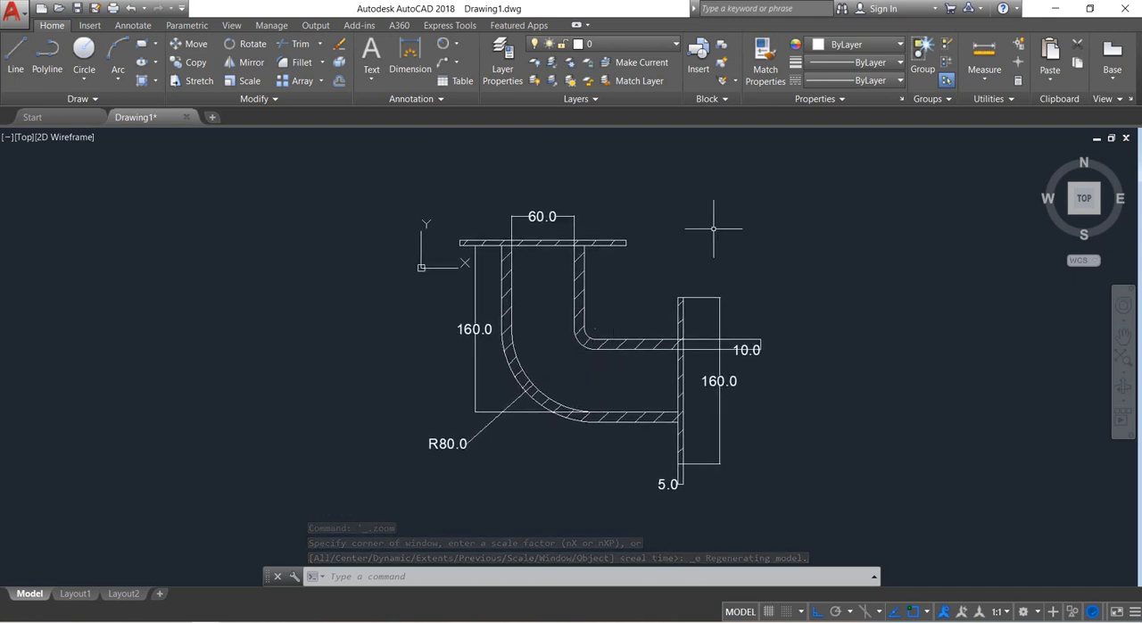